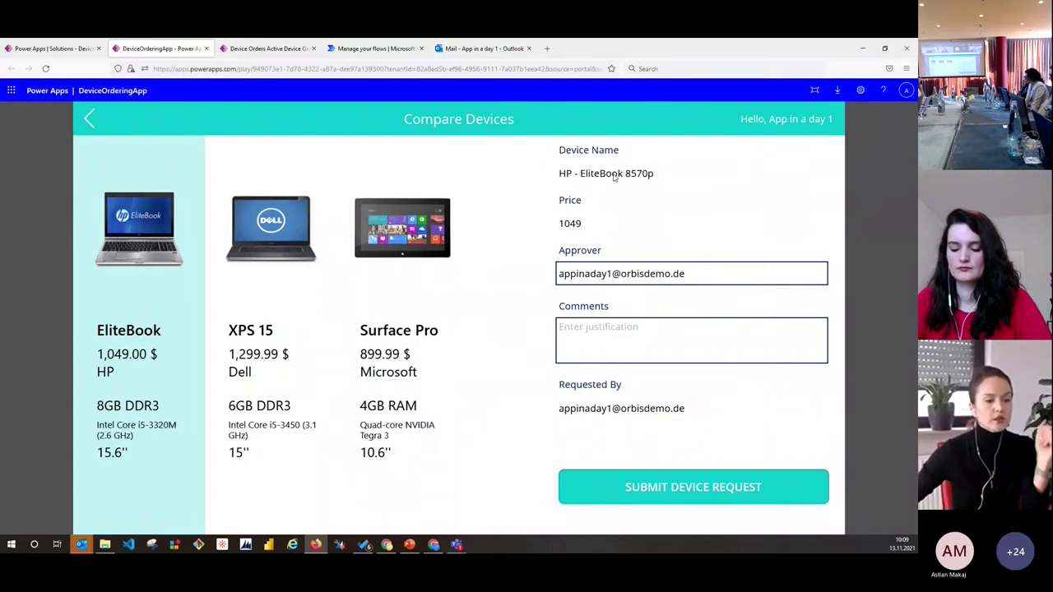
Submit the device request for the HP - EliteBook 8570p and acknowledge the submission
{"action": "left_click", "coordinate": [662, 486]}
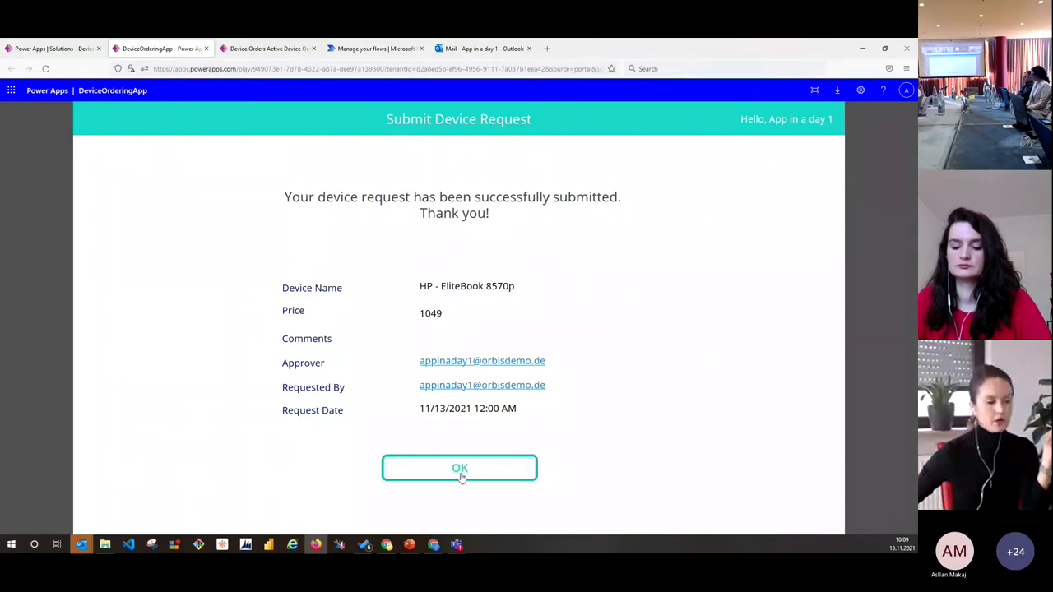
{"action": "left_click", "coordinate": [494, 469]}
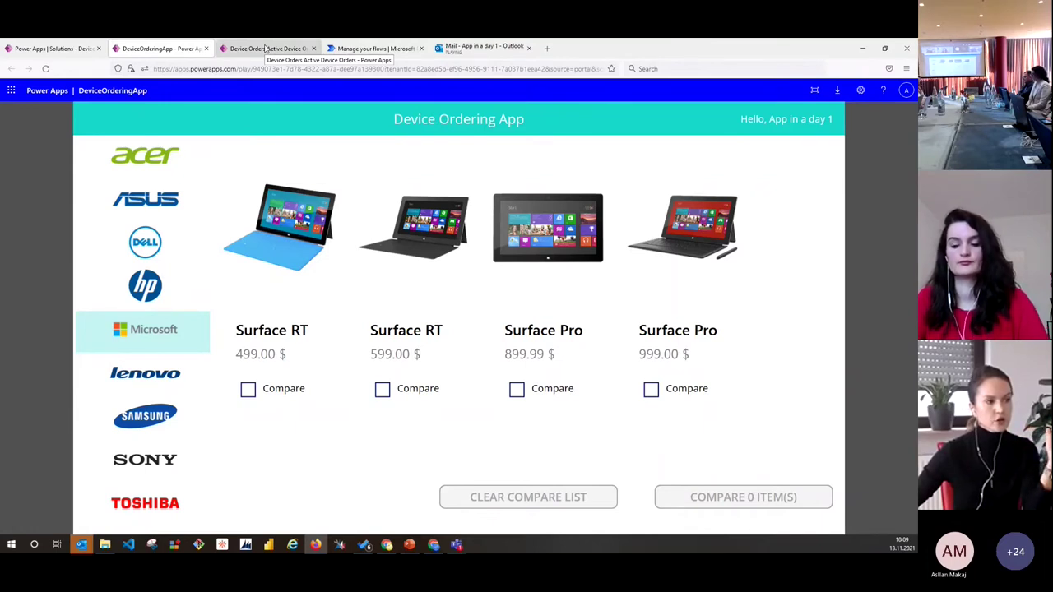
Switch to Power Automate and open the list of received approvals
{"action": "left_click", "coordinate": [372, 48]}
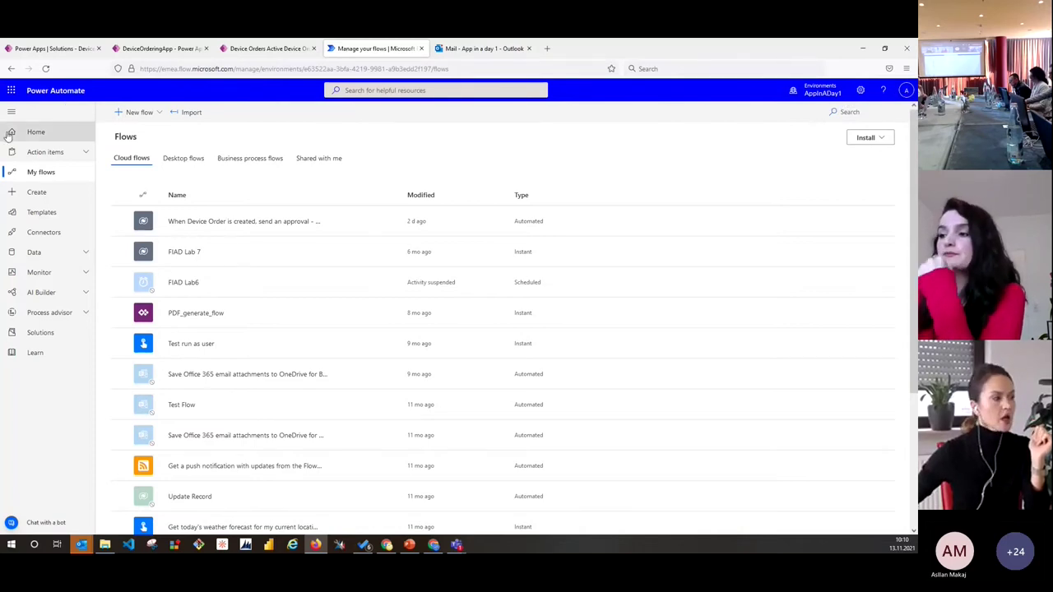
{"action": "left_click", "coordinate": [35, 152]}
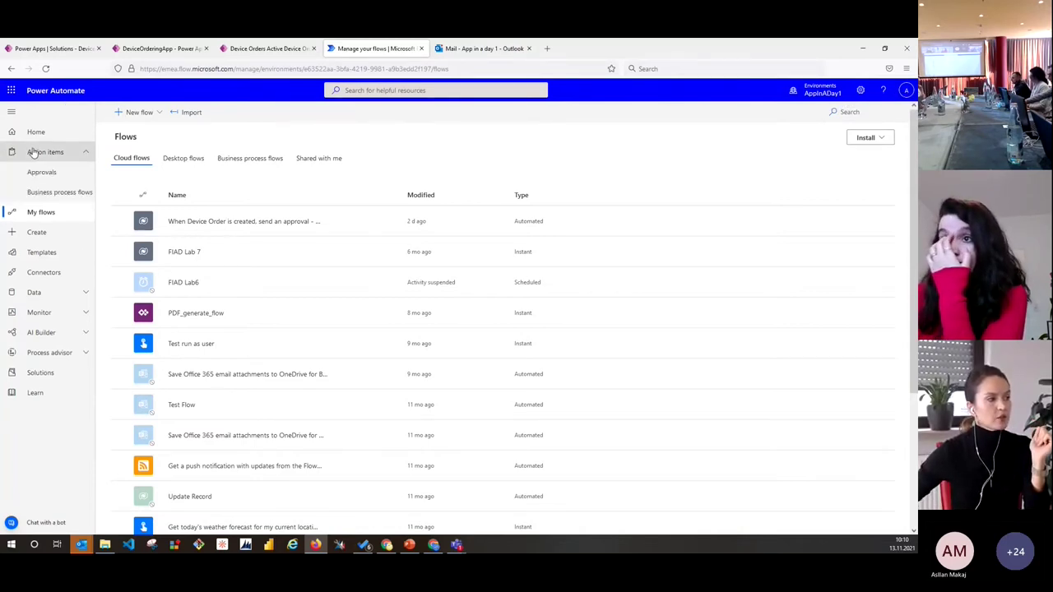
{"action": "left_click", "coordinate": [42, 172]}
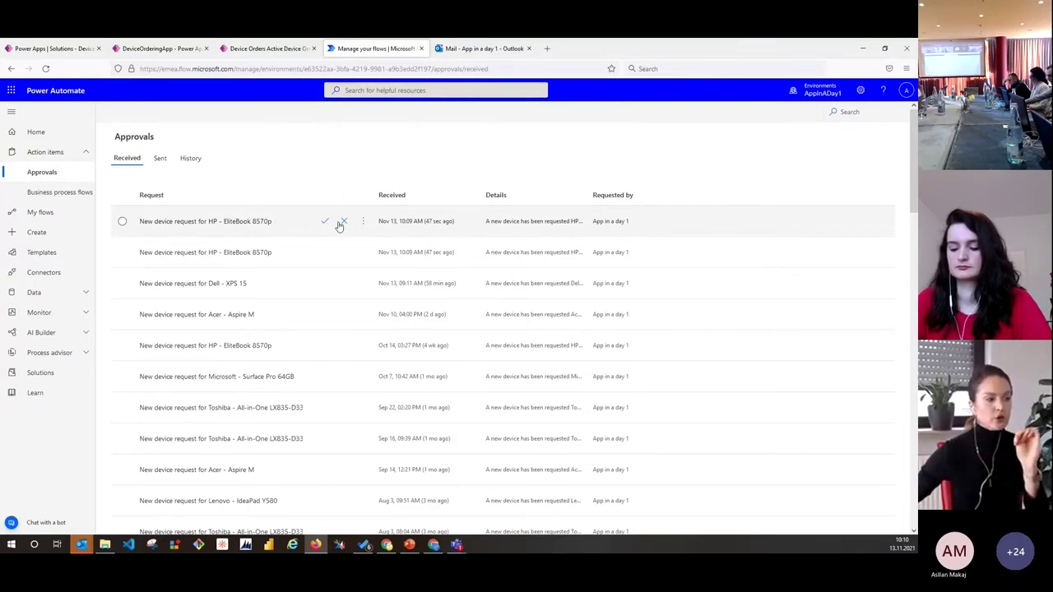
Approve the newest HP - EliteBook 8570p request with the comment "Approved." and confirm the response
{"action": "left_click", "coordinate": [364, 223]}
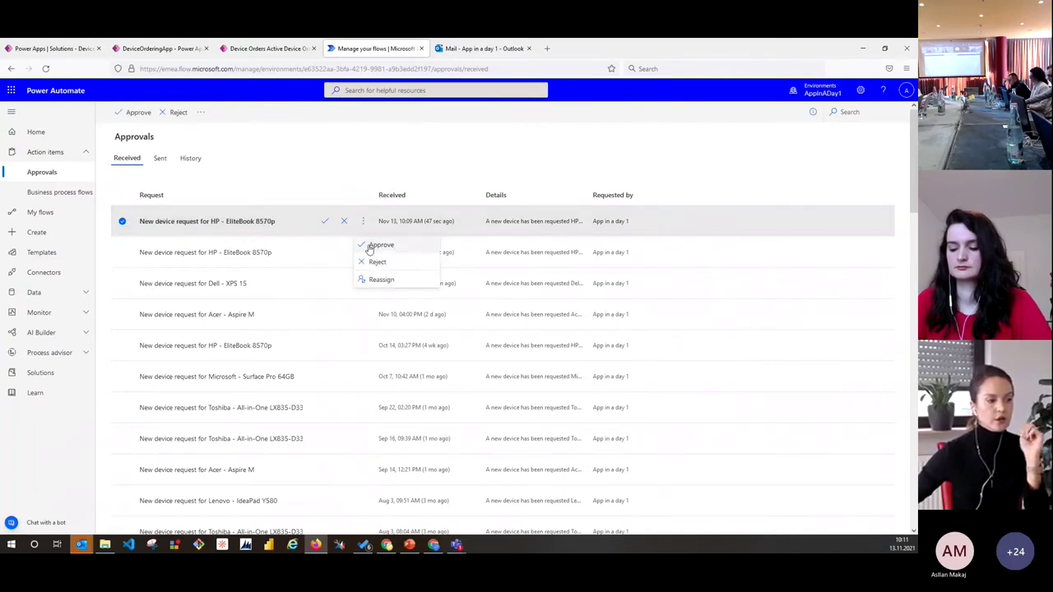
{"action": "left_click", "coordinate": [374, 244]}
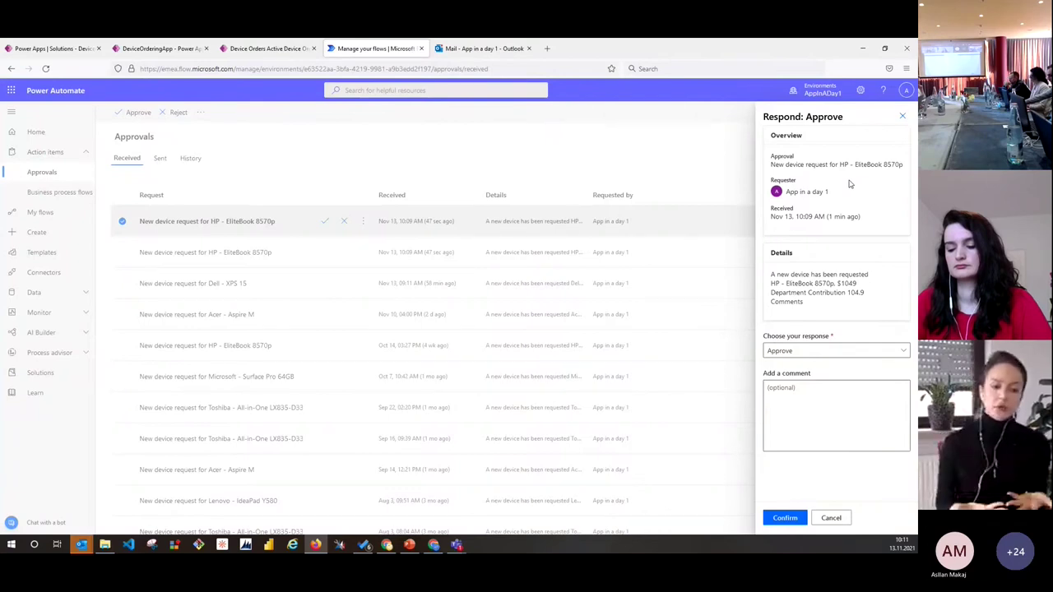
{"action": "left_click", "coordinate": [816, 349]}
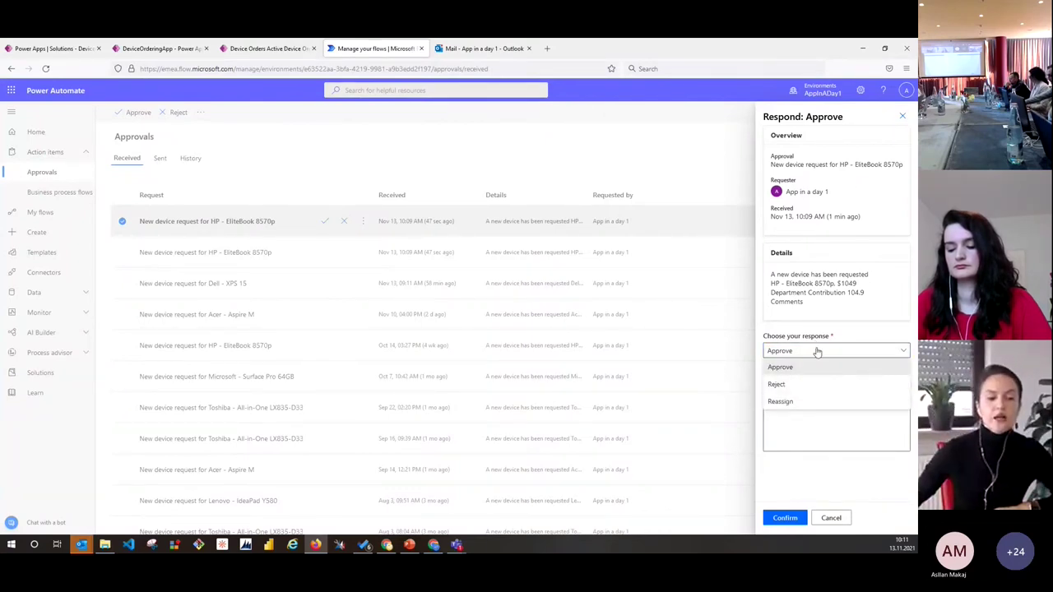
{"action": "left_click", "coordinate": [817, 351]}
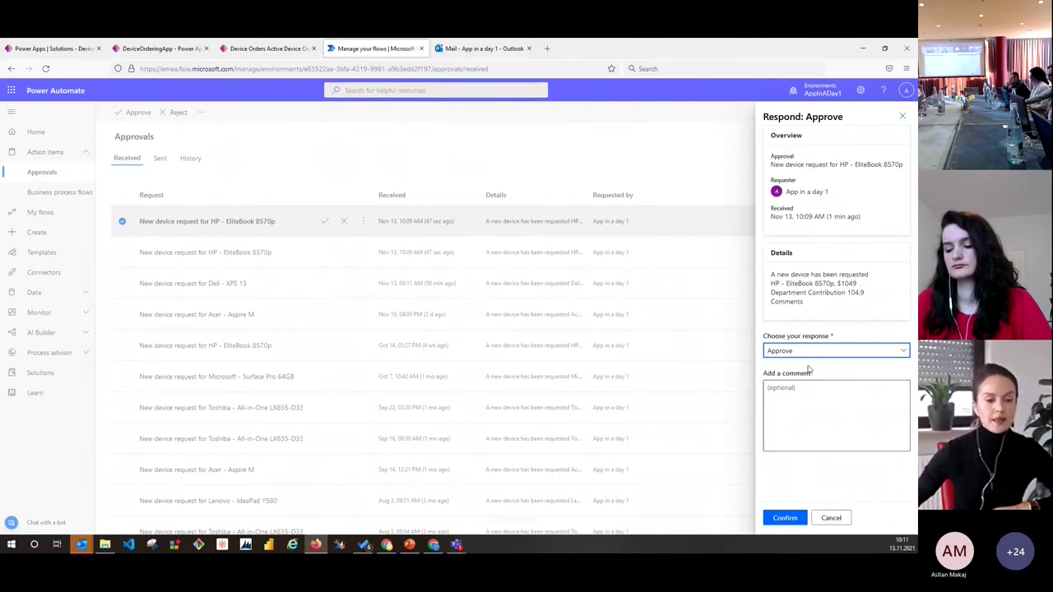
{"action": "left_click", "coordinate": [809, 353]}
{"action": "left_click", "coordinate": [796, 369]}
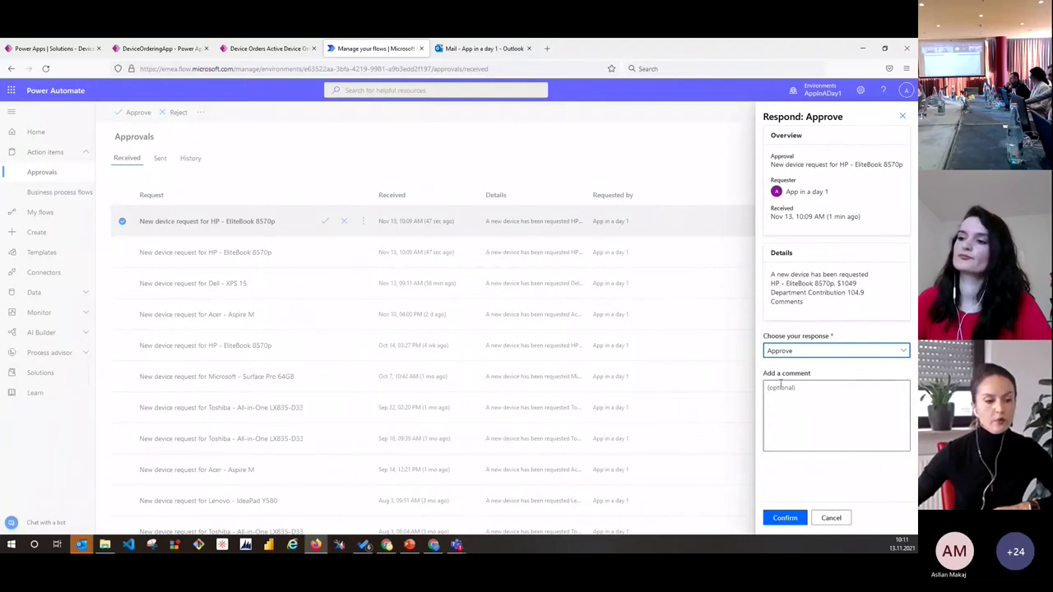
{"action": "left_click", "coordinate": [848, 398]}
{"action": "type", "text": "App"}
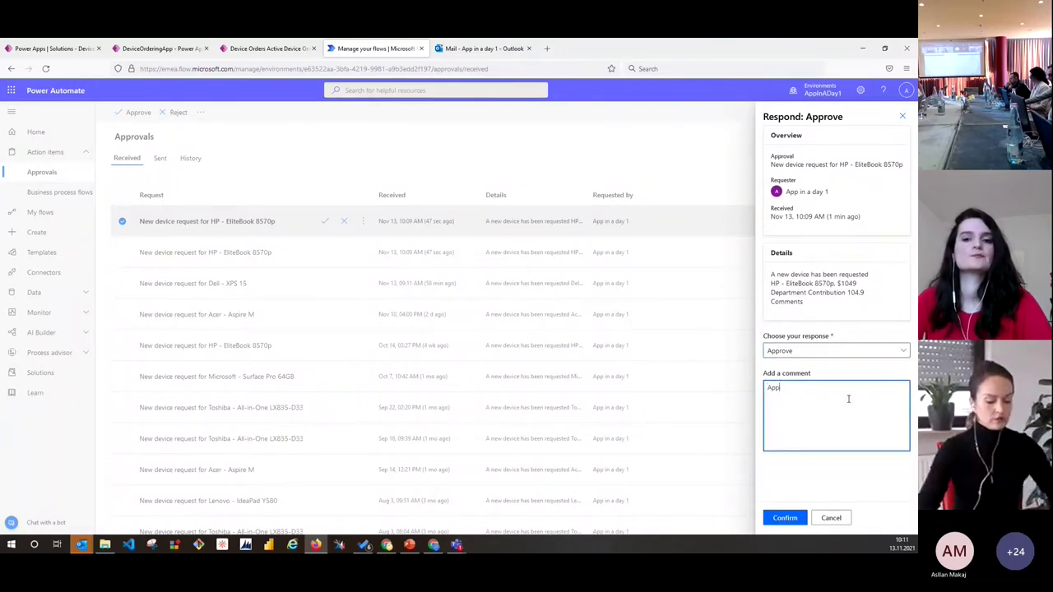
{"action": "type", "text": "roved."}
{"action": "left_click", "coordinate": [784, 518]}
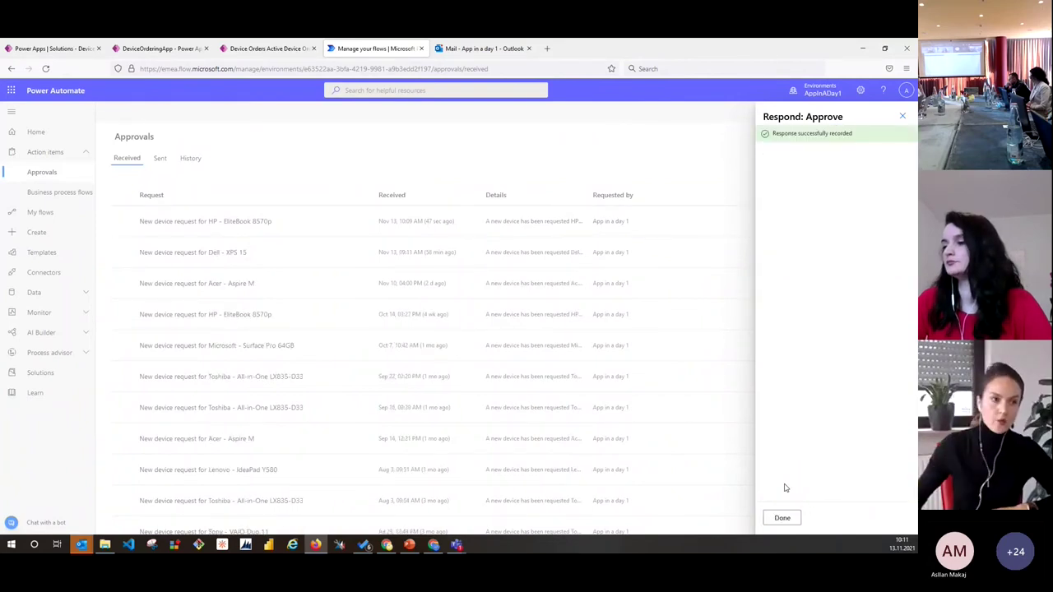
Switch to Outlook and check the newest approval e-mail for the HP - EliteBook 8570p against the recorded response in Power Automate
{"action": "left_click", "coordinate": [487, 48]}
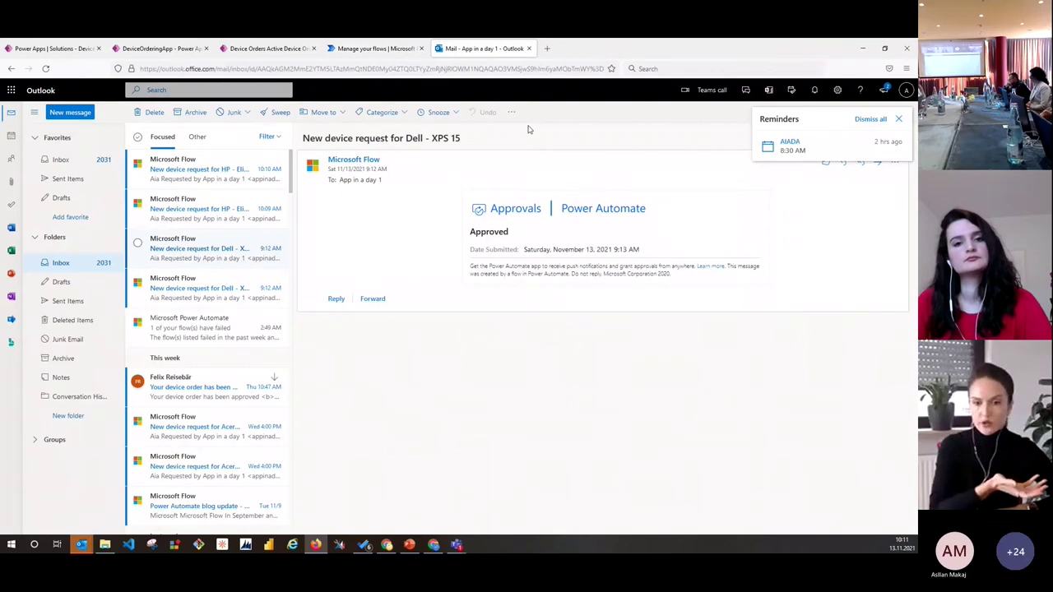
{"action": "left_click", "coordinate": [215, 178]}
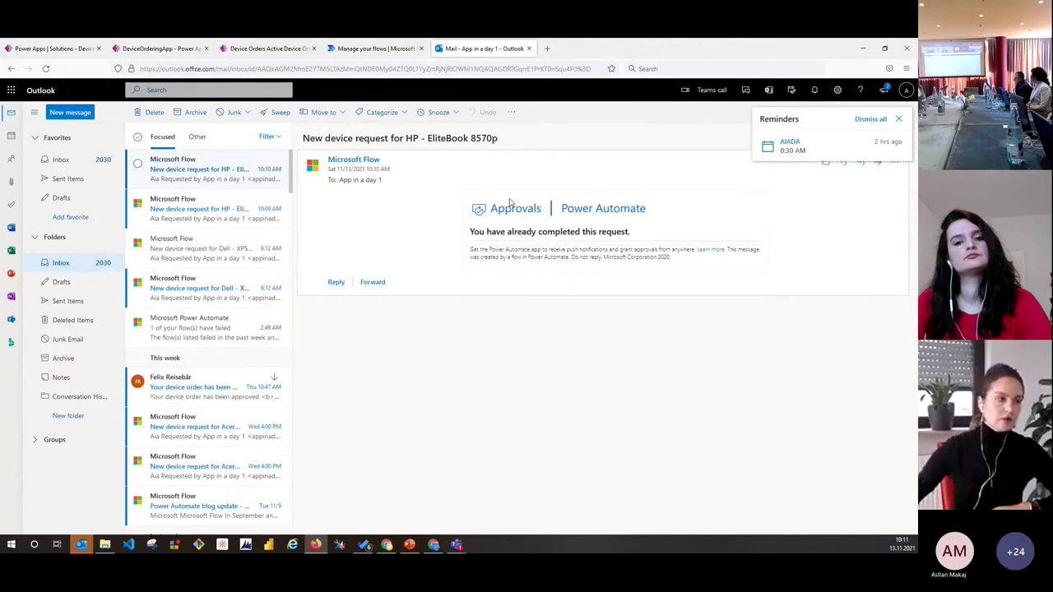
{"action": "left_click", "coordinate": [374, 48]}
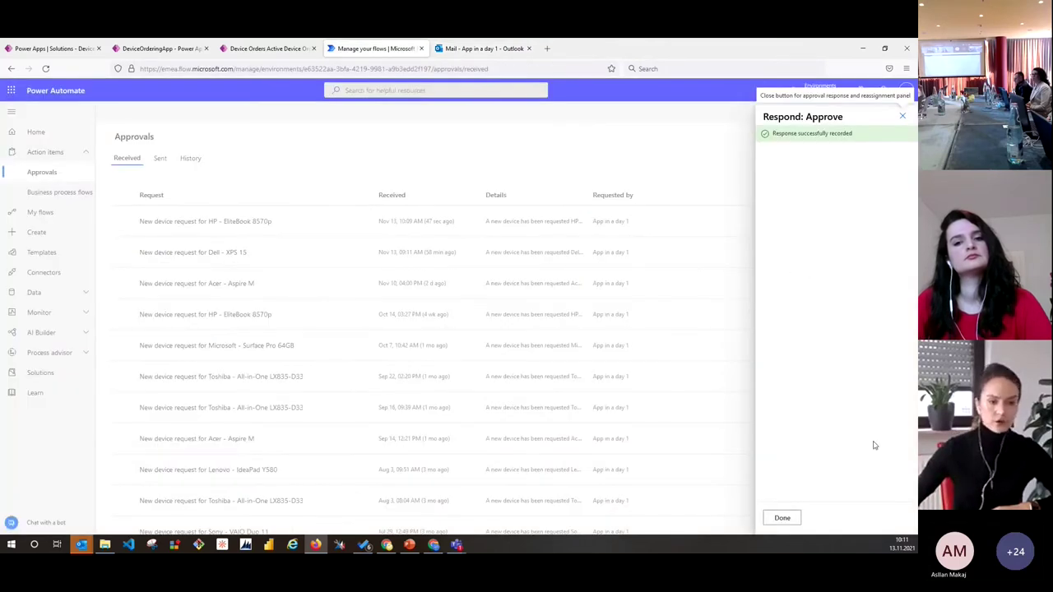
{"action": "left_click", "coordinate": [493, 49]}
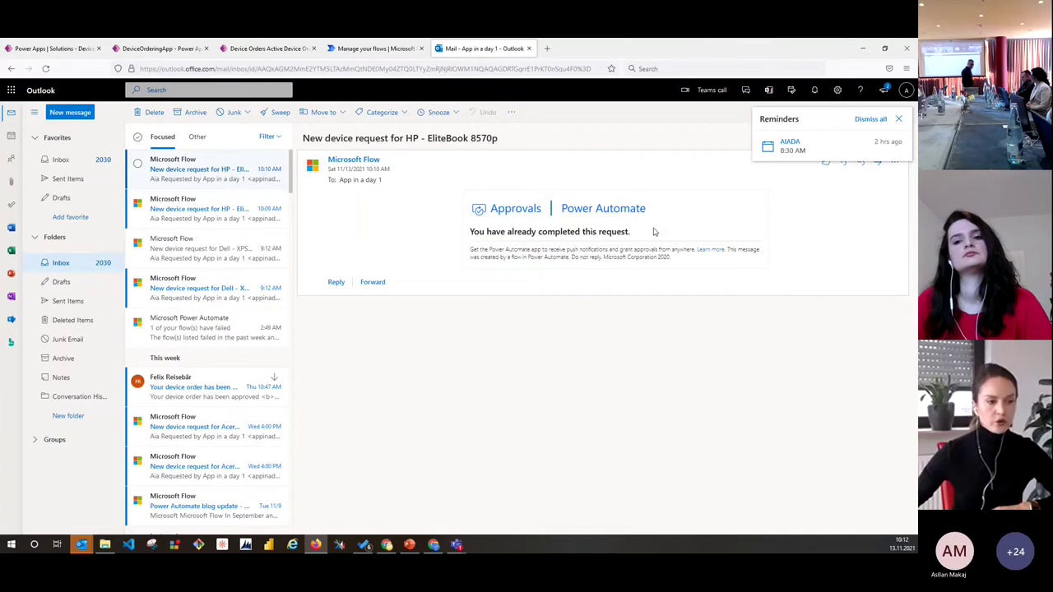
Switch to the Device Procurement Back Office app with the Active Device Orders list
{"action": "left_click", "coordinate": [275, 51]}
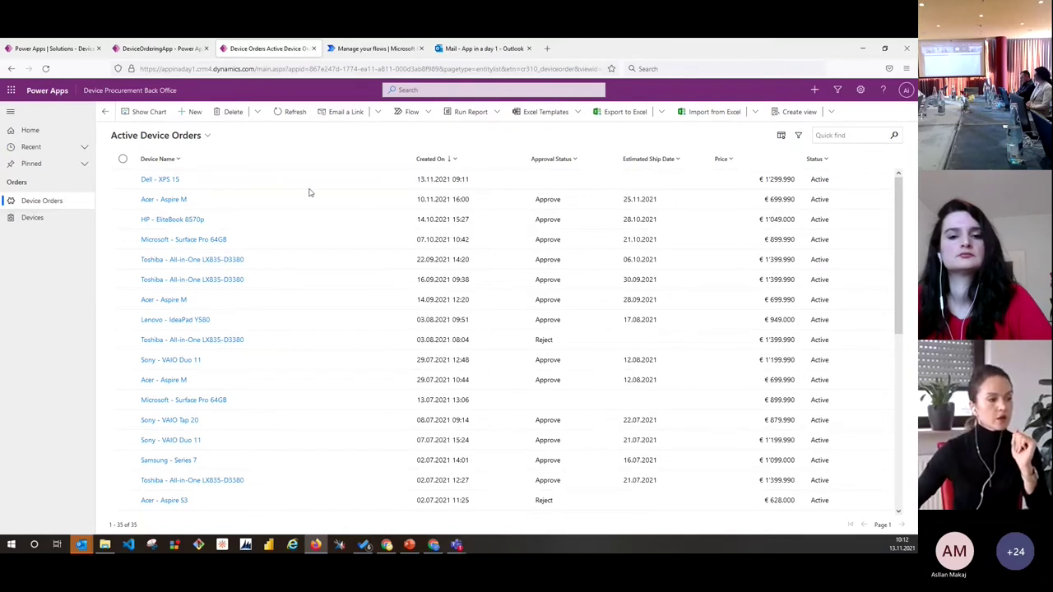
{"action": "left_click", "coordinate": [122, 199]}
{"action": "left_click", "coordinate": [123, 219]}
{"action": "left_click", "coordinate": [123, 240]}
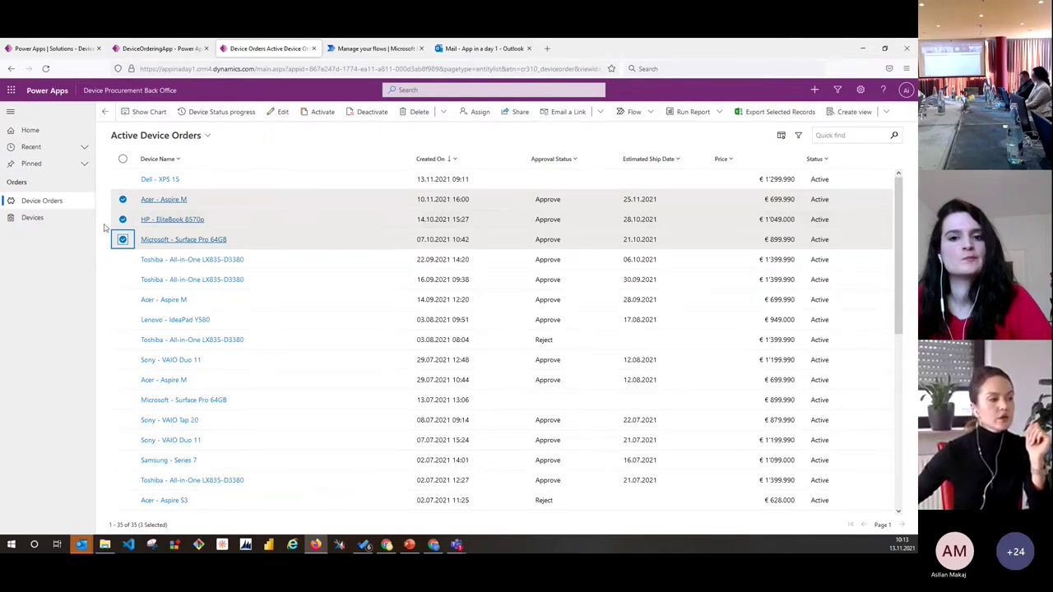
{"action": "left_click", "coordinate": [123, 239]}
{"action": "left_click", "coordinate": [122, 218]}
{"action": "left_click", "coordinate": [123, 199]}
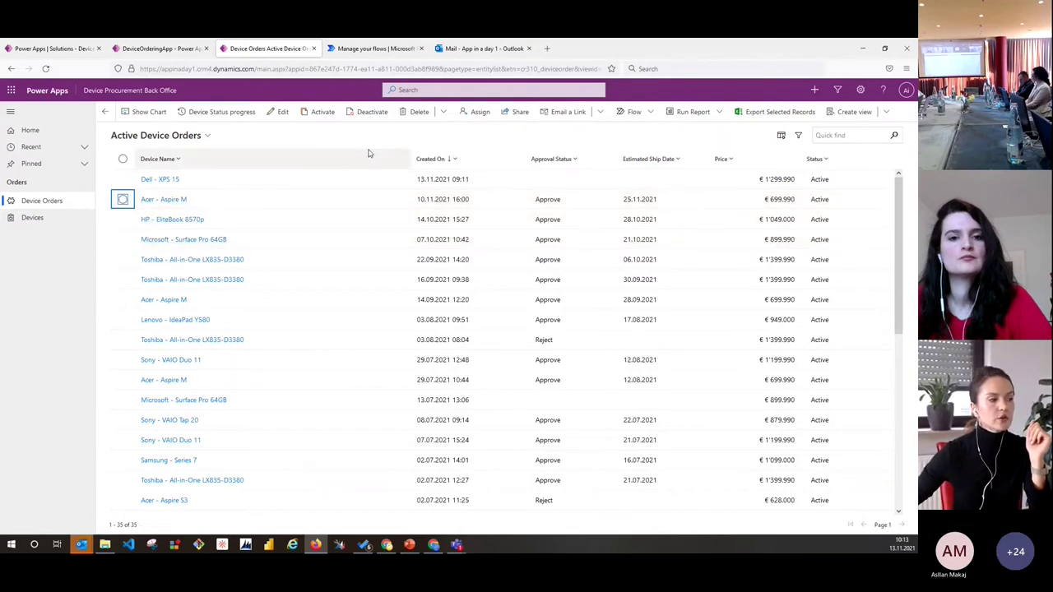
{"action": "left_click", "coordinate": [367, 153]}
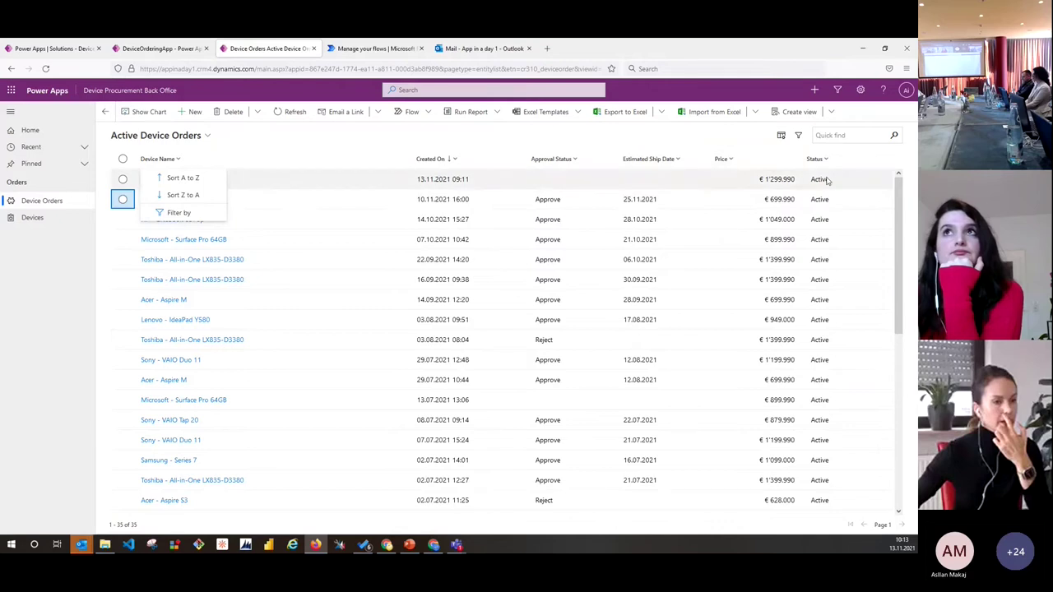
{"action": "left_click", "coordinate": [270, 148]}
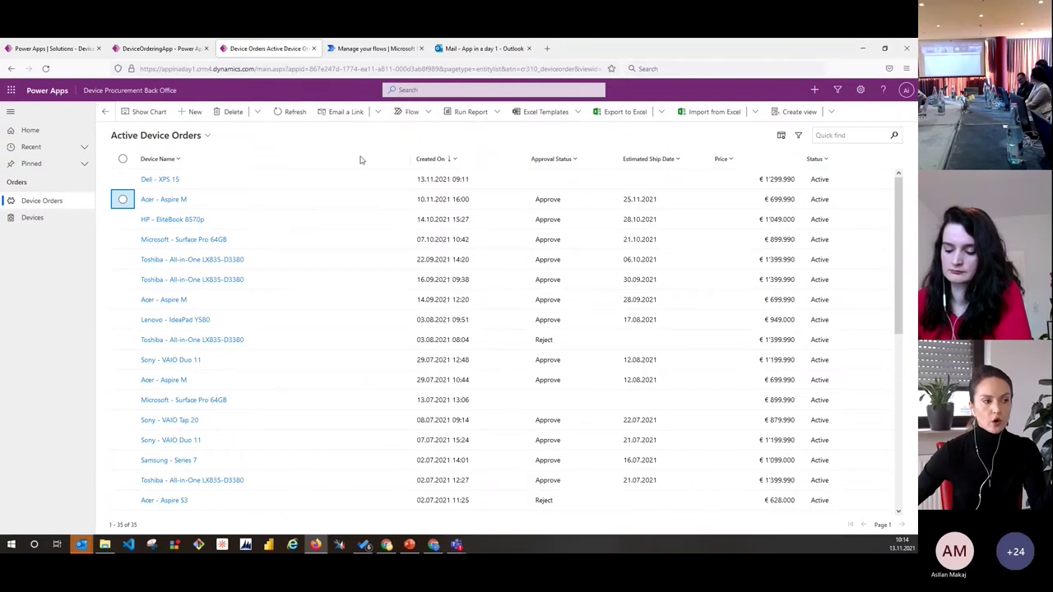
Examine the date filter conditions available for the Created On column of the device orders
{"action": "left_click", "coordinate": [455, 162]}
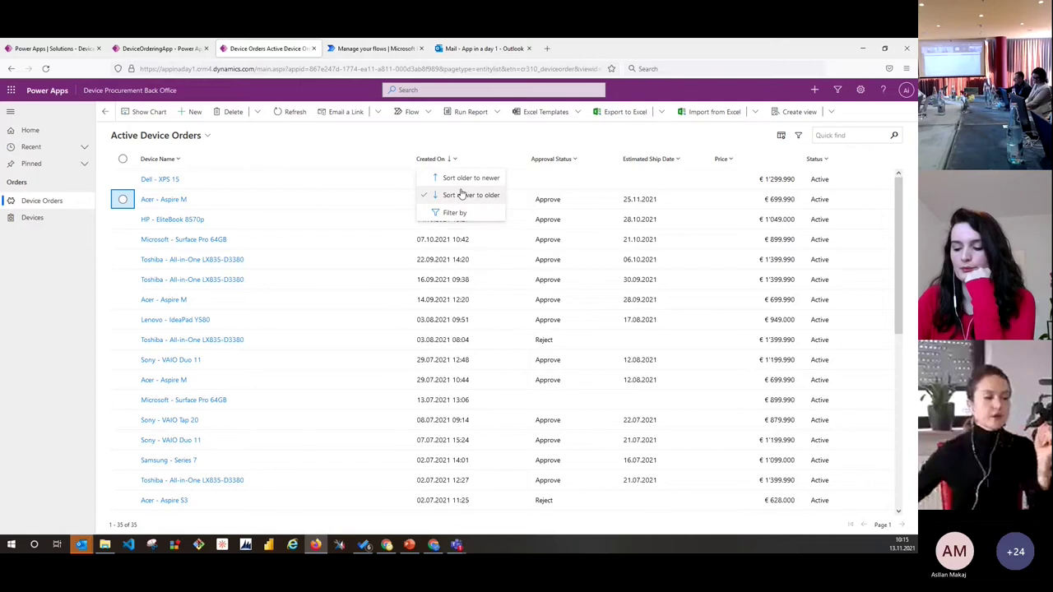
{"action": "left_click", "coordinate": [457, 213]}
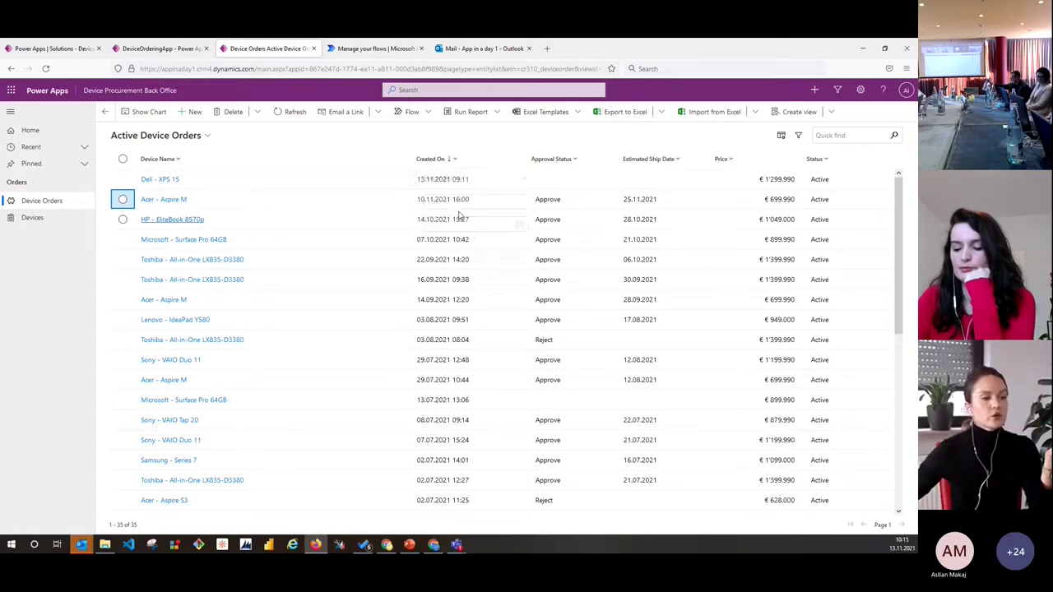
{"action": "left_click", "coordinate": [520, 208]}
{"action": "scroll", "coordinate": [485, 294], "scroll_direction": "down", "scroll_amount": 3}
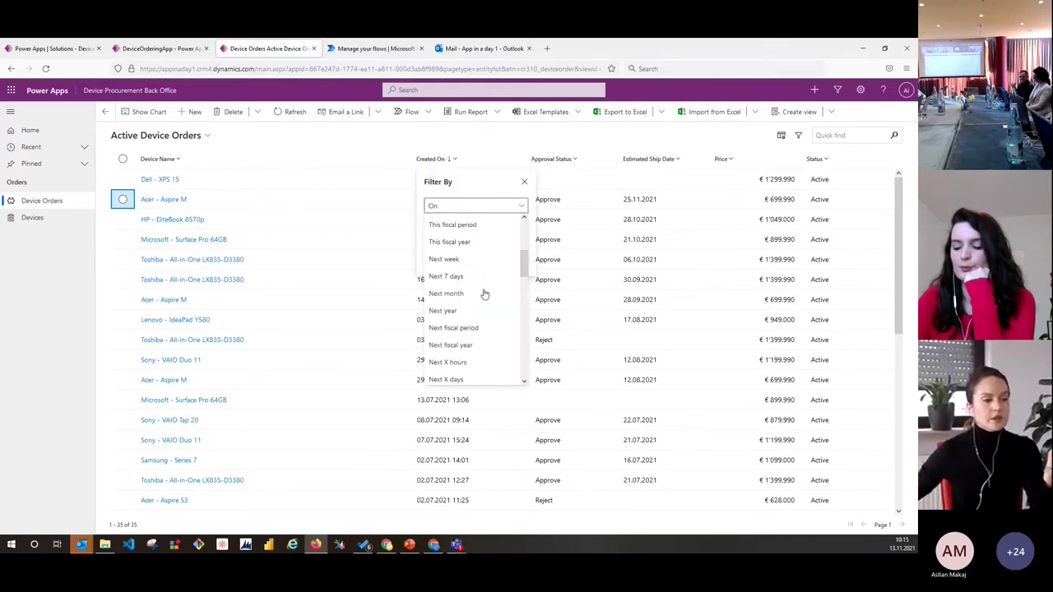
{"action": "scroll", "coordinate": [482, 285], "scroll_direction": "down", "scroll_amount": 5}
{"action": "scroll", "coordinate": [484, 285], "scroll_direction": "up", "scroll_amount": 5}
{"action": "scroll", "coordinate": [484, 285], "scroll_direction": "down", "scroll_amount": 2}
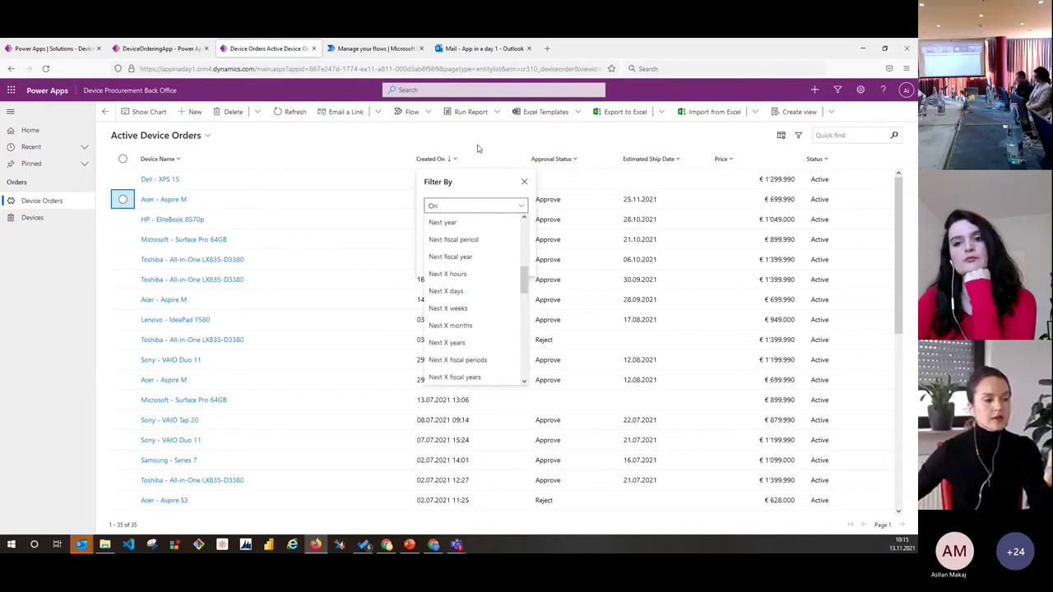
{"action": "left_click", "coordinate": [477, 146]}
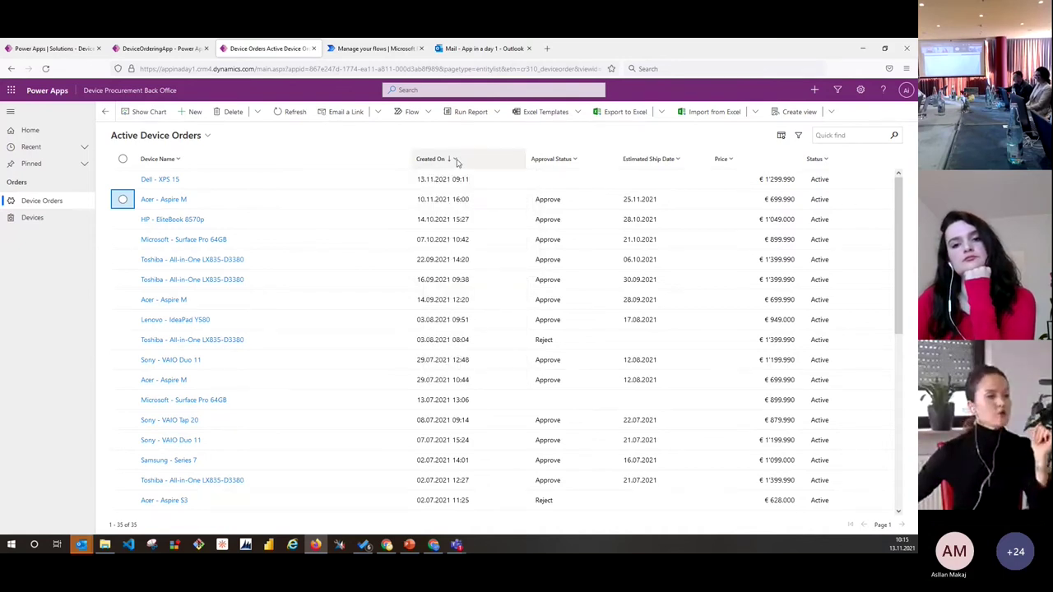
Sort the device orders by creation date from newer to older and open the newest HP - EliteBook 8570p order
{"action": "left_click", "coordinate": [457, 160]}
{"action": "left_click", "coordinate": [461, 199]}
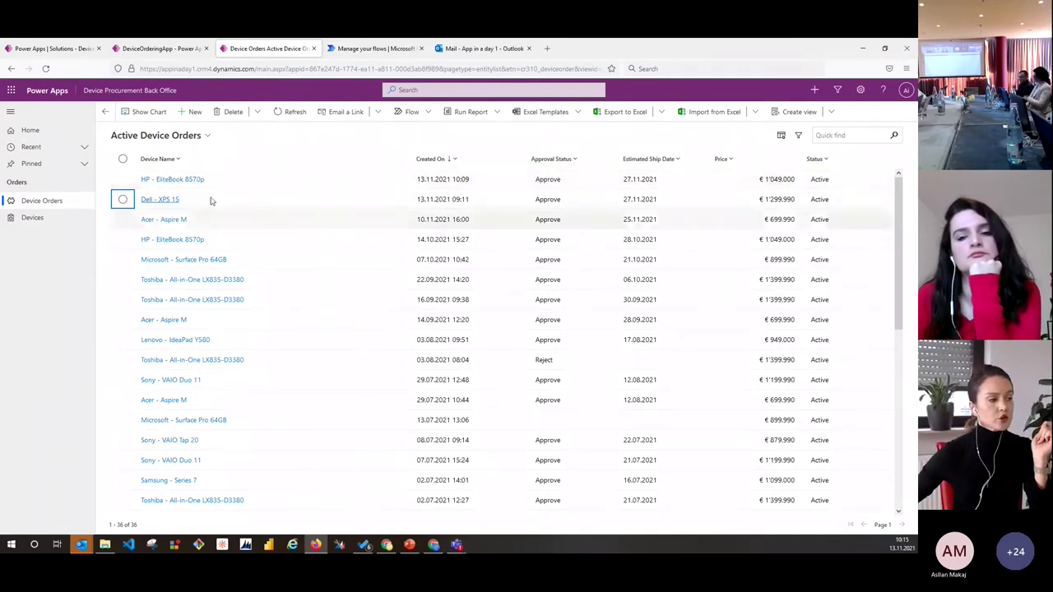
{"action": "left_click", "coordinate": [188, 180]}
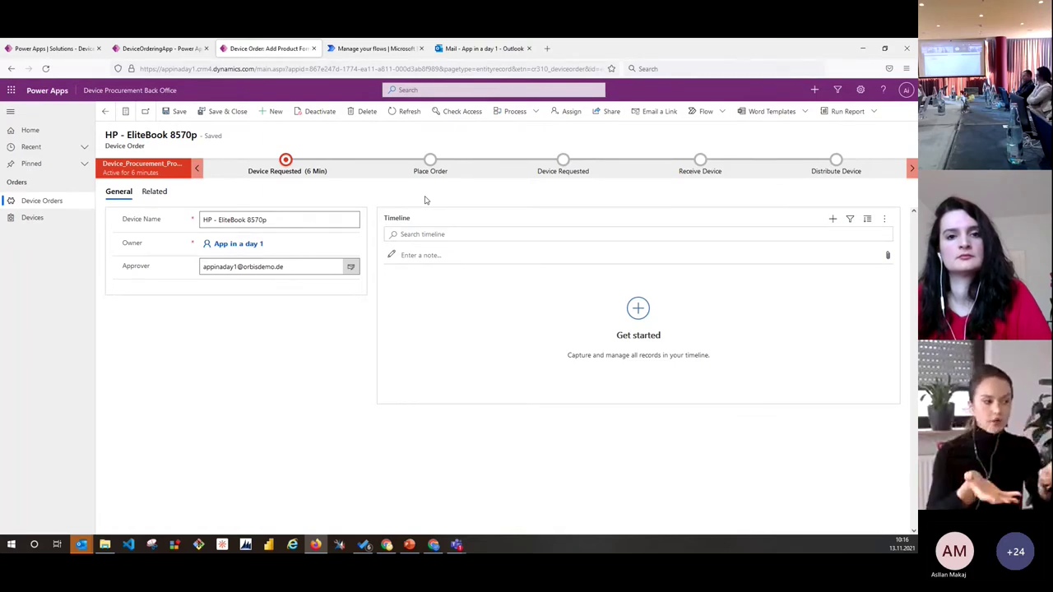
Advance the order from Device Requested to Place Order, set Capital Approved to Yes and move to the following stage
{"action": "left_click", "coordinate": [287, 161]}
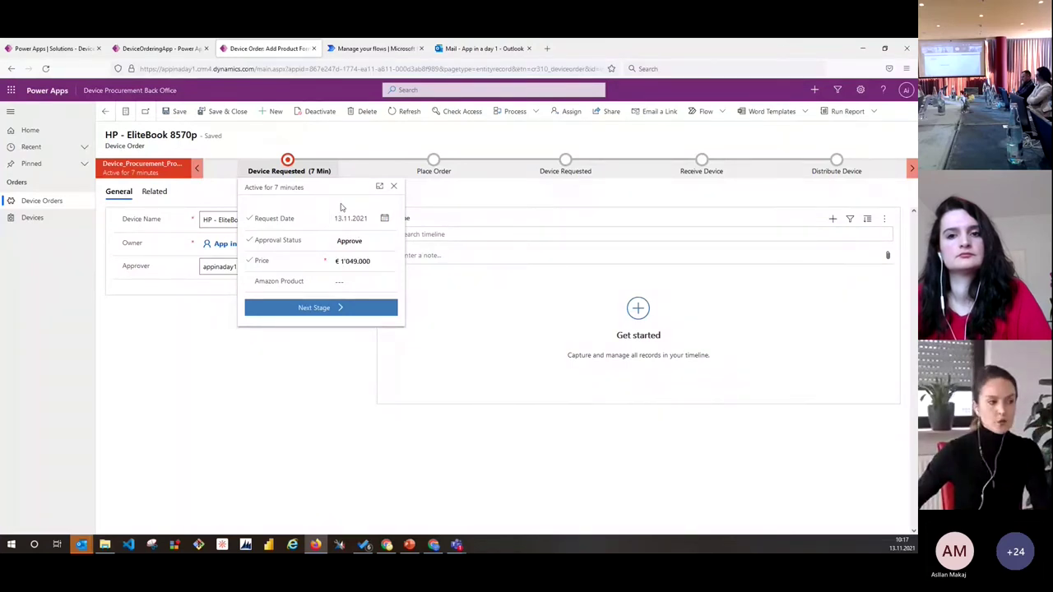
{"action": "left_click", "coordinate": [337, 311]}
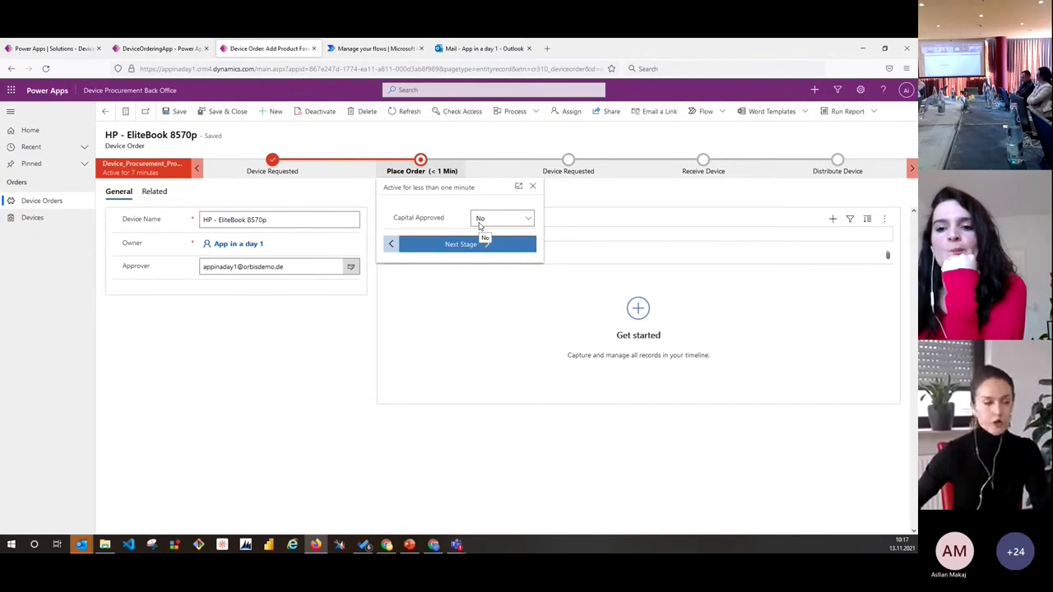
{"action": "left_click", "coordinate": [480, 218]}
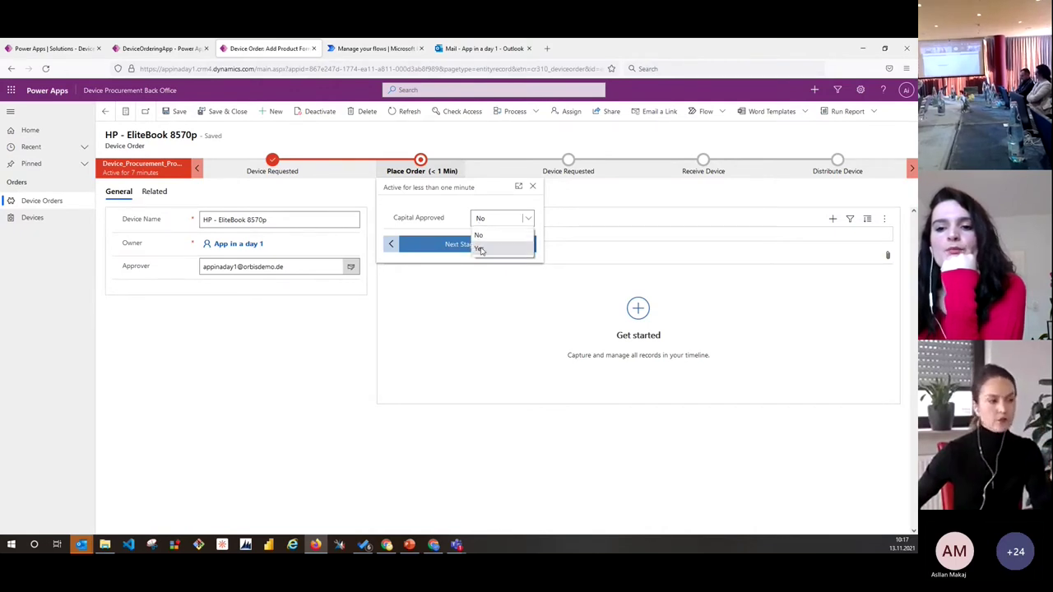
{"action": "left_click", "coordinate": [481, 240]}
{"action": "left_click", "coordinate": [486, 245]}
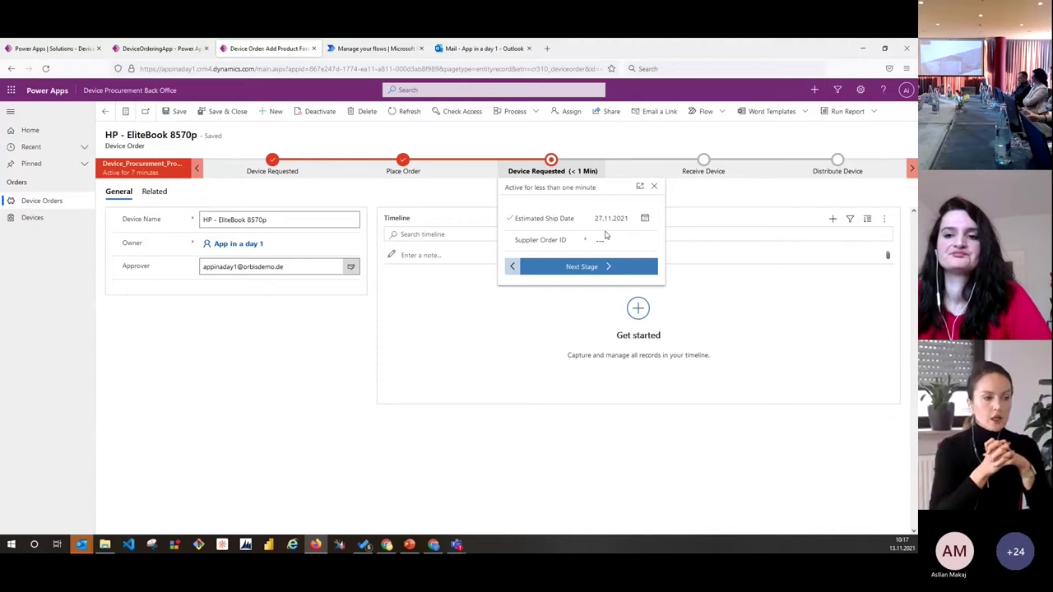
Enter the supplier order ID in the second Device Requested stage and advance the order to Receive Device
{"action": "left_click", "coordinate": [596, 239]}
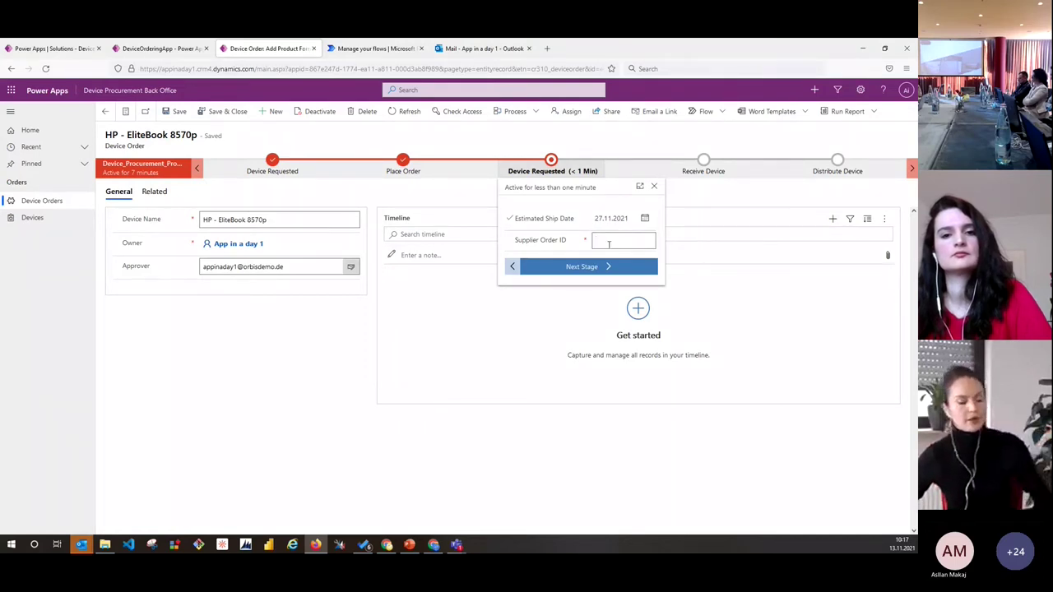
{"action": "type", "text": "654757"}
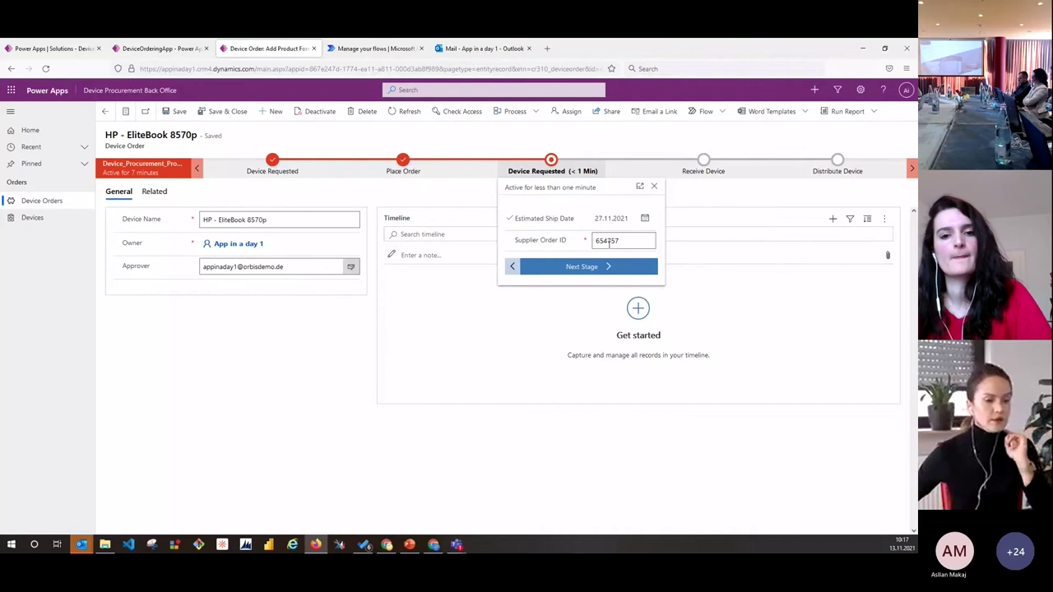
{"action": "left_click", "coordinate": [609, 270]}
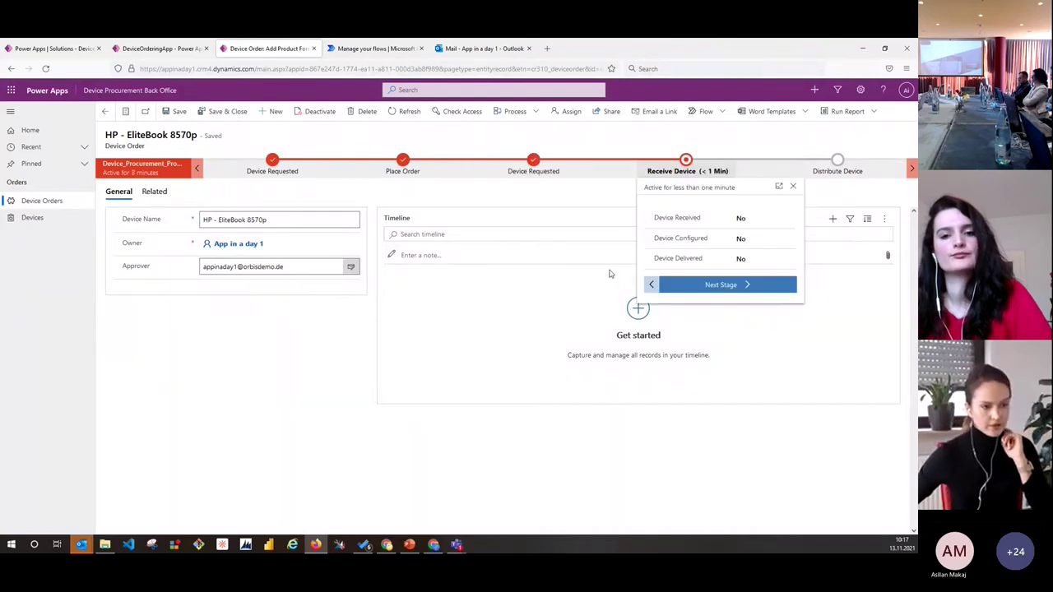
Set Device Received, Device Configured and Device Delivered to Yes in Receive Device, and advance the order to Distribute Device
{"action": "left_click", "coordinate": [782, 219]}
{"action": "left_click", "coordinate": [757, 247]}
{"action": "left_click", "coordinate": [776, 241]}
{"action": "left_click", "coordinate": [763, 269]}
{"action": "left_click", "coordinate": [763, 260]}
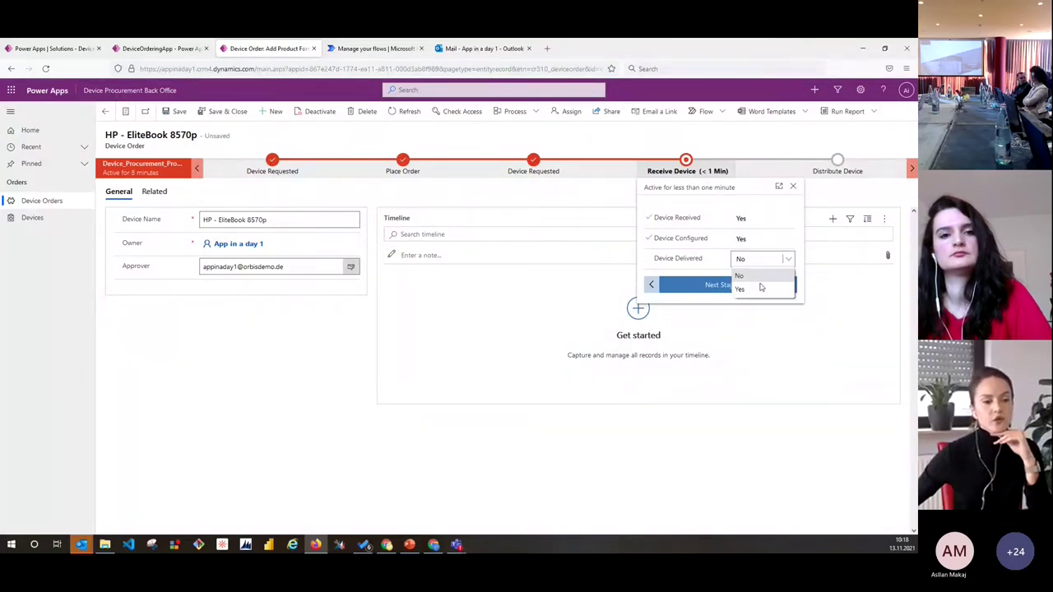
{"action": "left_click", "coordinate": [760, 287]}
{"action": "left_click", "coordinate": [748, 286]}
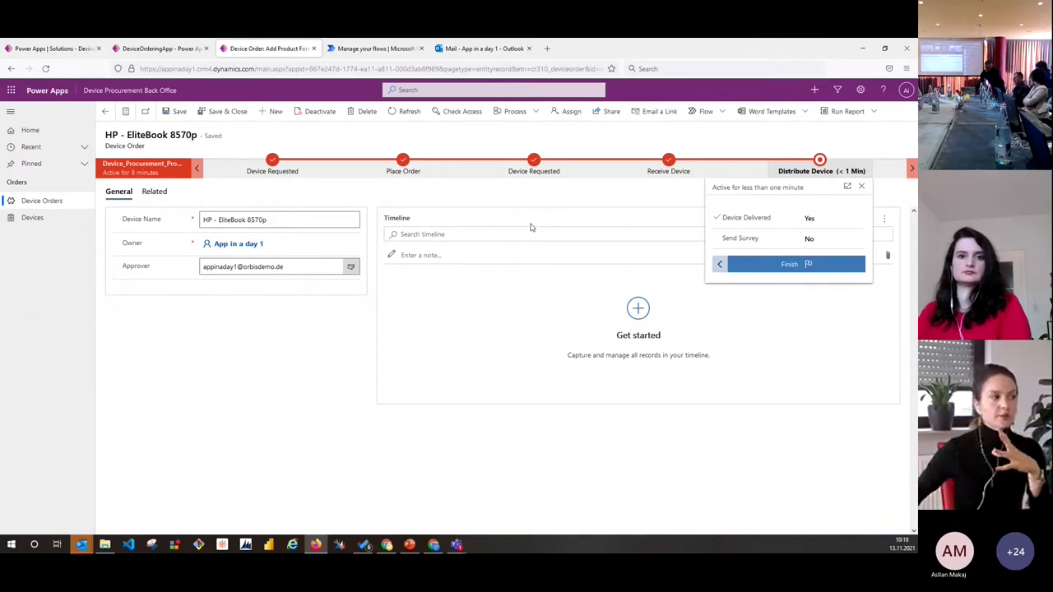
Review the device ordering app, the device order, the approvals list and the approval mail, then switch to the PowerPoint presentation
{"action": "left_click", "coordinate": [176, 51]}
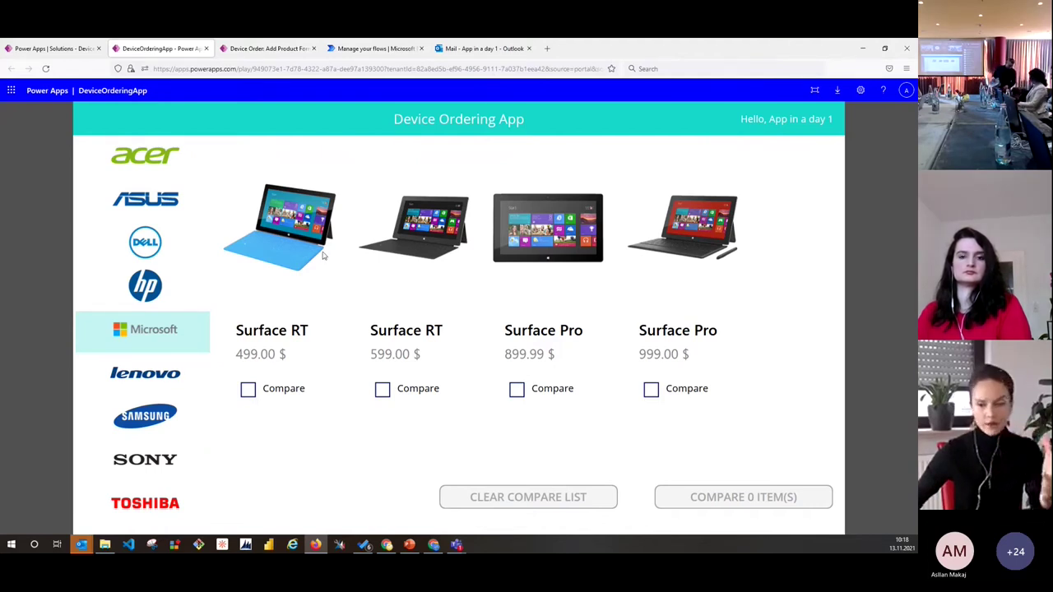
{"action": "left_click", "coordinate": [272, 49]}
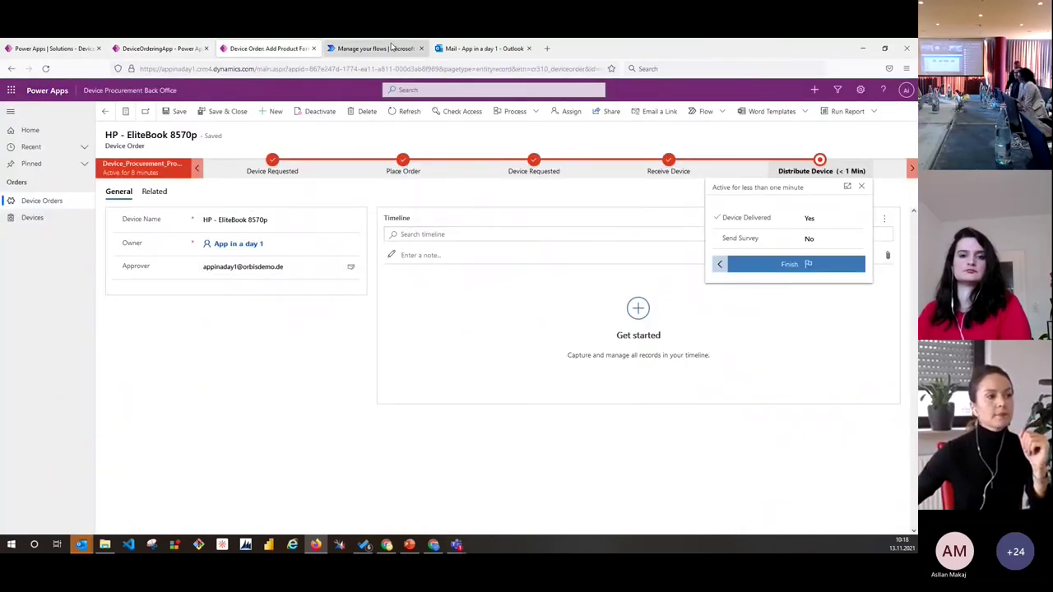
{"action": "left_click", "coordinate": [394, 48]}
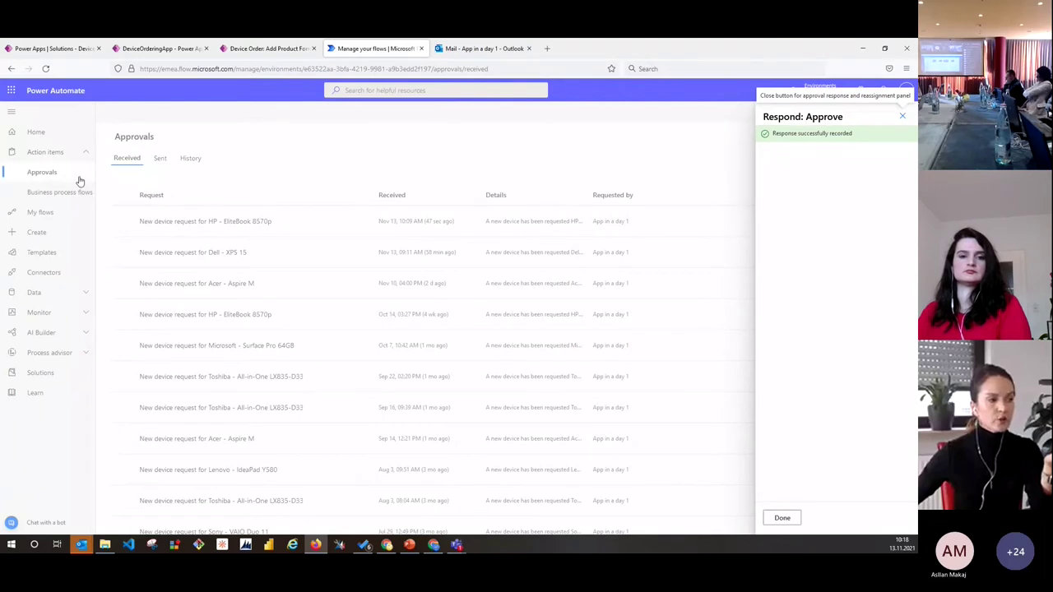
{"action": "left_click", "coordinate": [470, 51]}
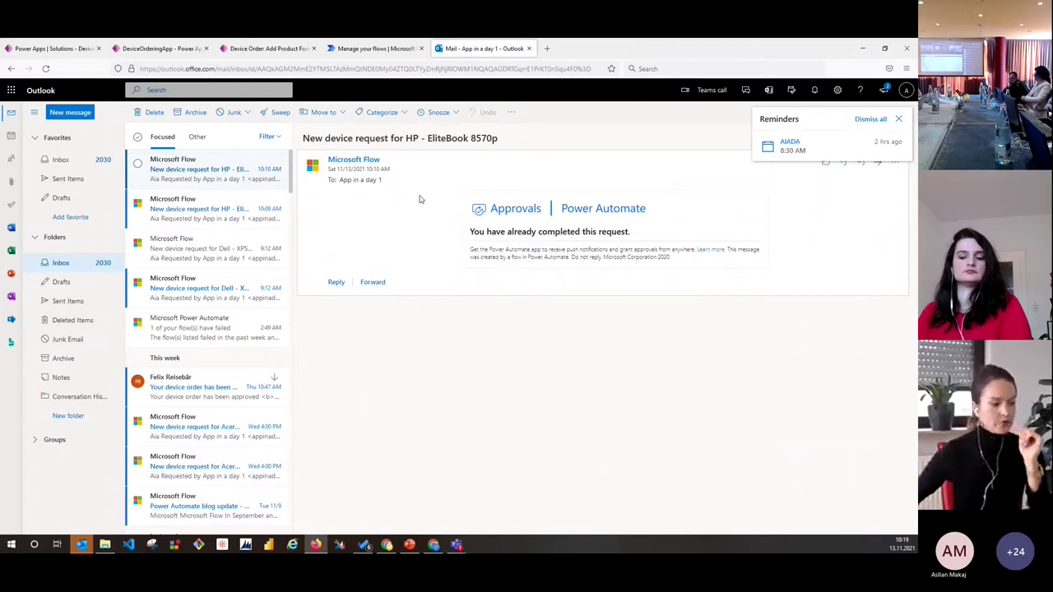
{"action": "left_click", "coordinate": [410, 544]}
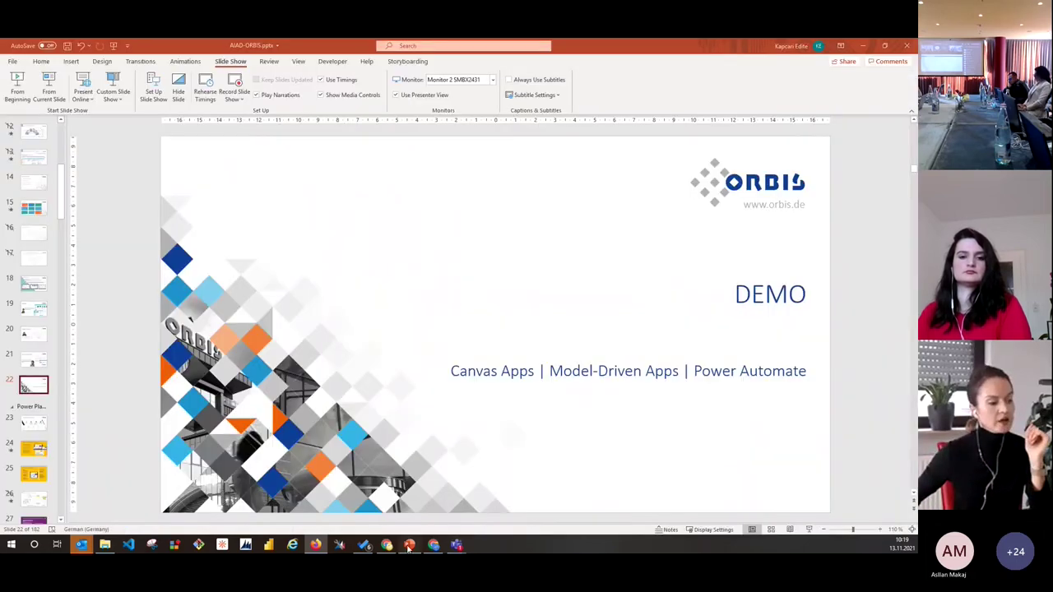
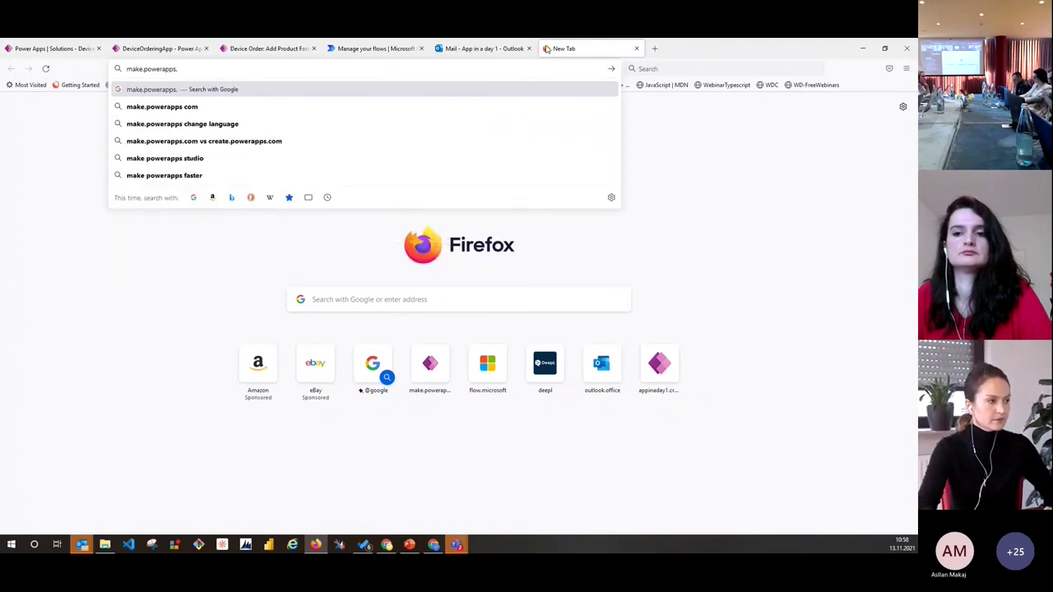
Open make.powerapps.com in the browser and look through the home page down to the list of recent apps
{"action": "type", "text": "m"}
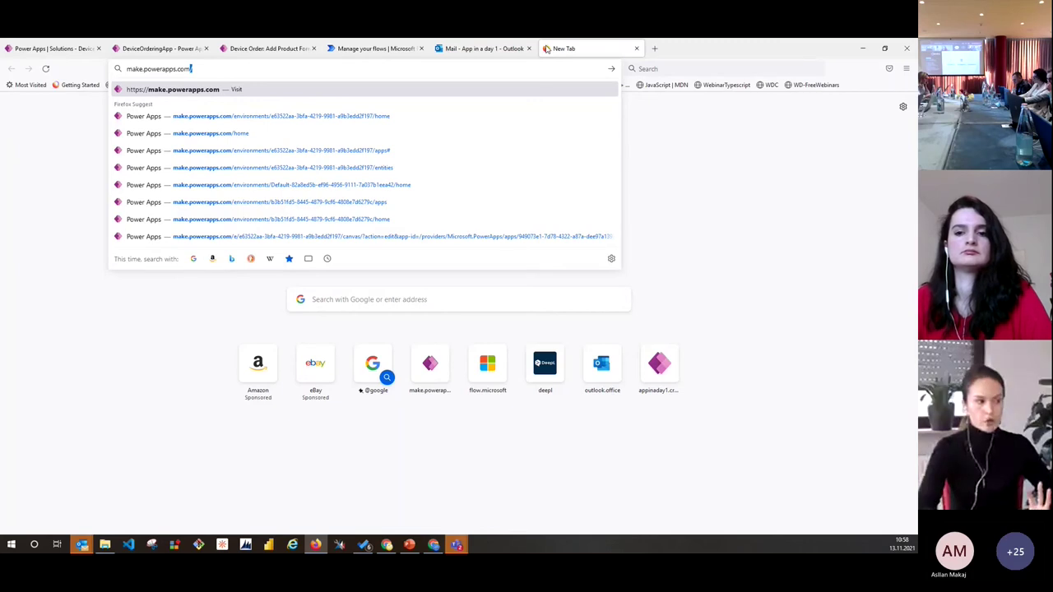
{"action": "key", "text": "Return"}
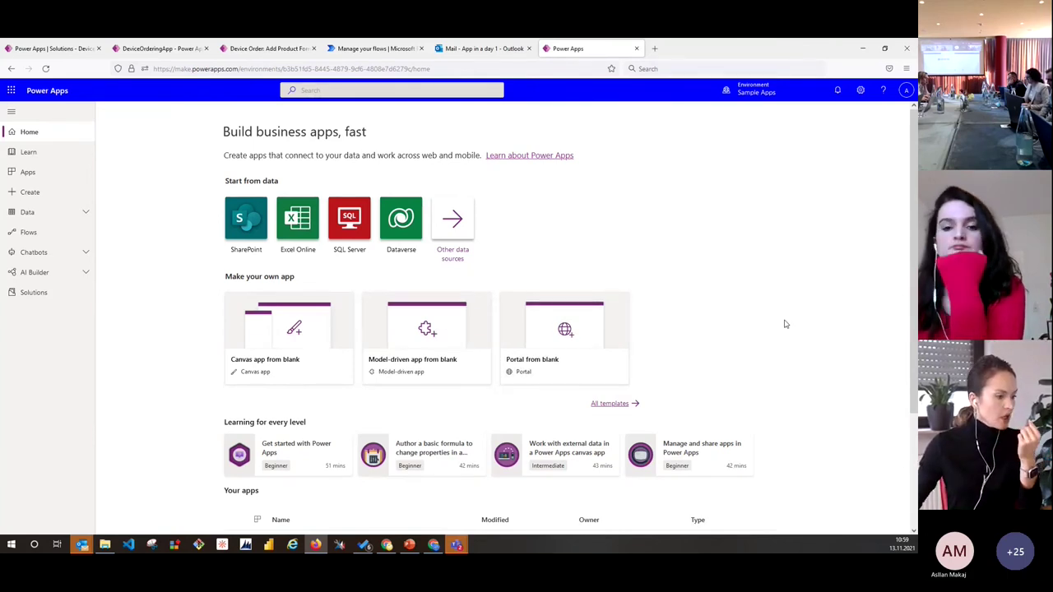
{"action": "scroll", "coordinate": [774, 323], "scroll_direction": "down", "scroll_amount": 2}
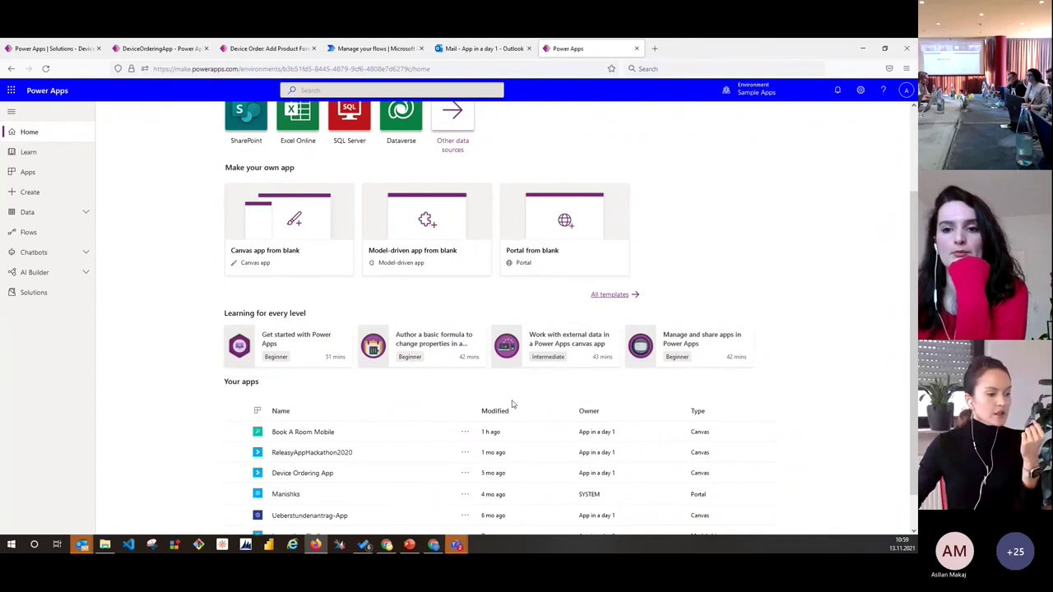
{"action": "scroll", "coordinate": [512, 402], "scroll_direction": "down", "scroll_amount": 1}
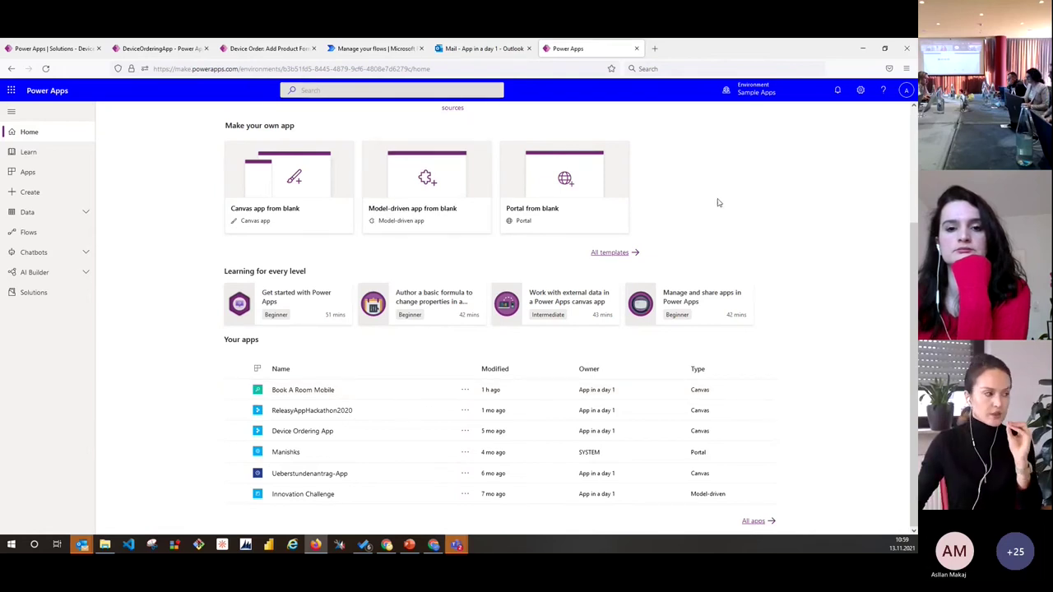
Examine the Learn resources, the list of apps and the component libraries of the Sample Apps environment
{"action": "left_click", "coordinate": [29, 151]}
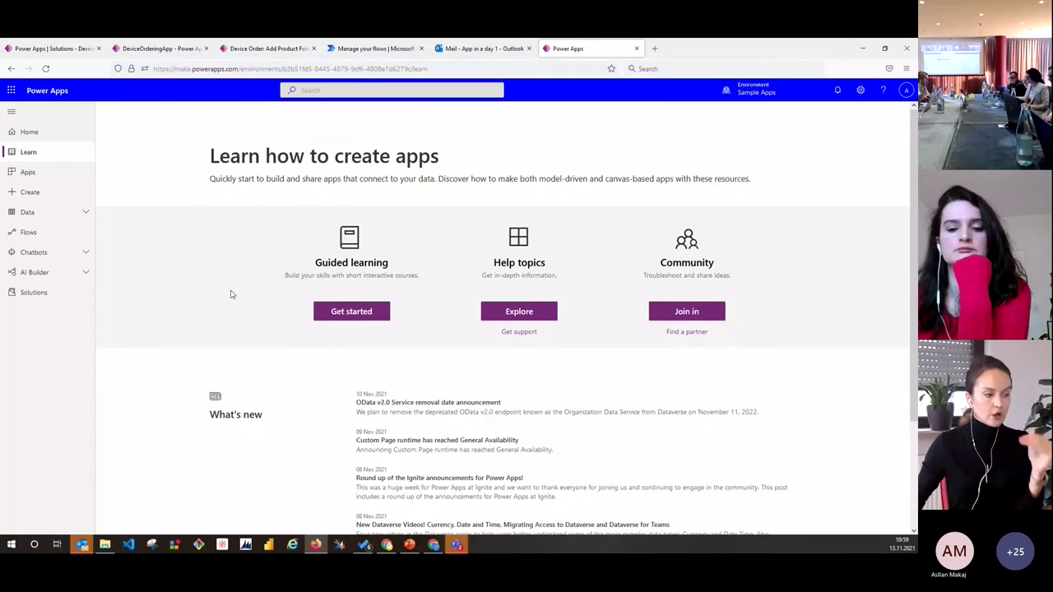
{"action": "scroll", "coordinate": [247, 329], "scroll_direction": "down", "scroll_amount": 2}
{"action": "scroll", "coordinate": [261, 348], "scroll_direction": "up", "scroll_amount": 2}
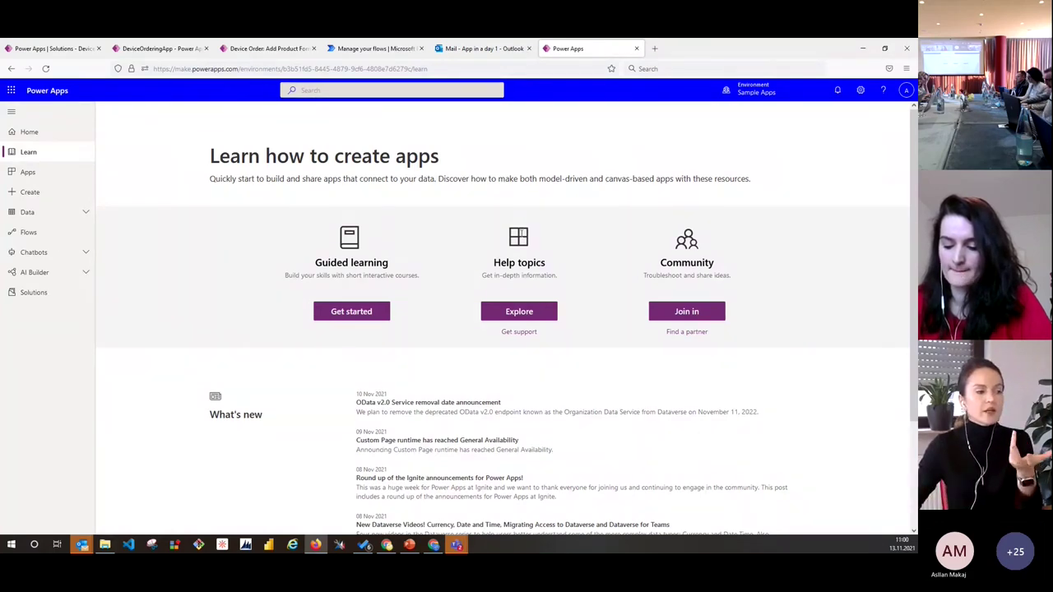
{"action": "left_click", "coordinate": [15, 180]}
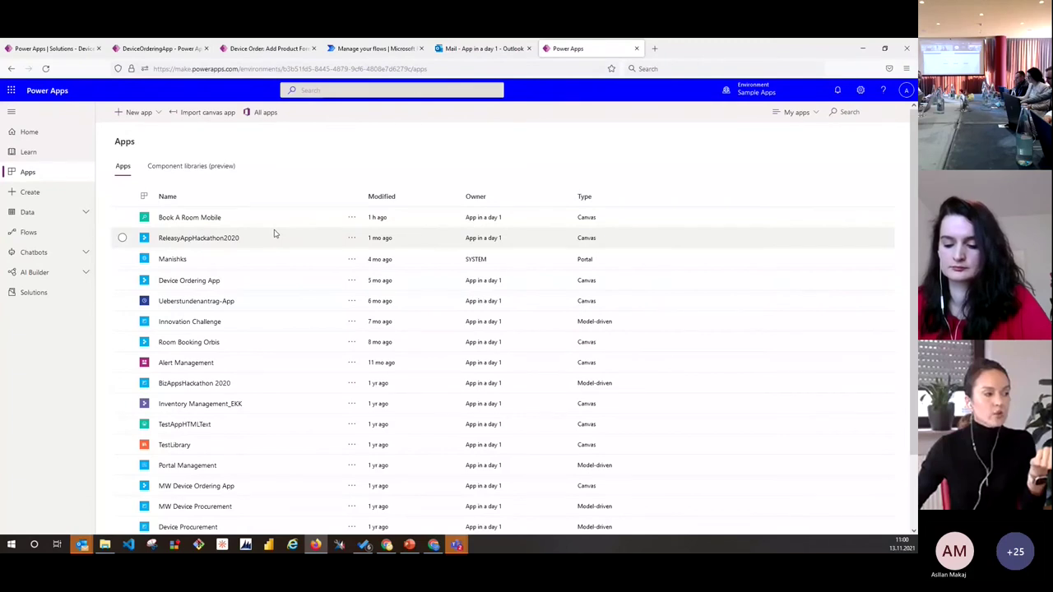
{"action": "left_click", "coordinate": [210, 166]}
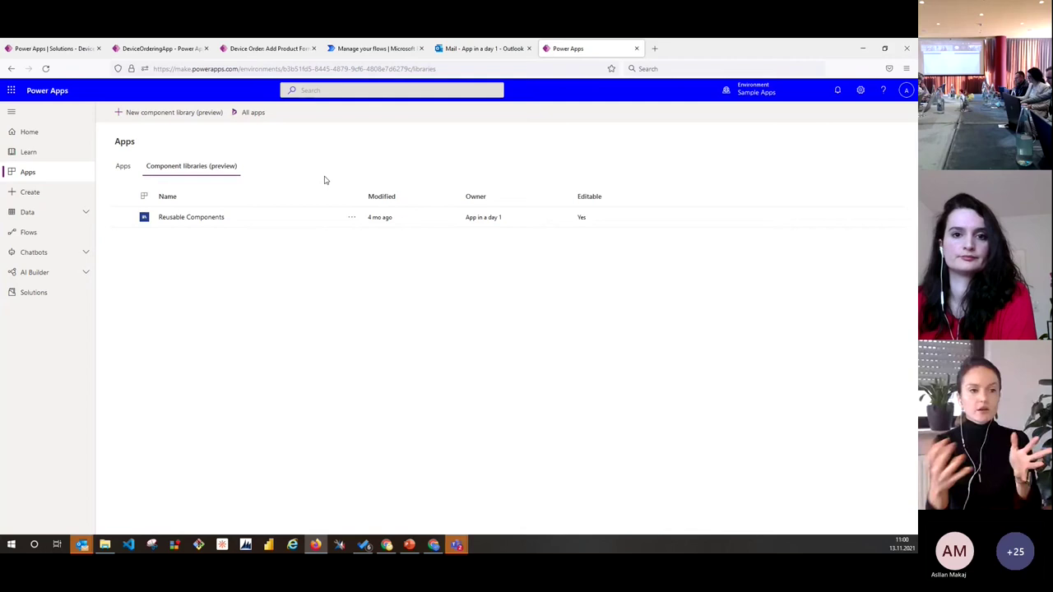
Examine the ways to create an app from blank, from data or from a template, and go to the Data section
{"action": "left_click", "coordinate": [65, 201]}
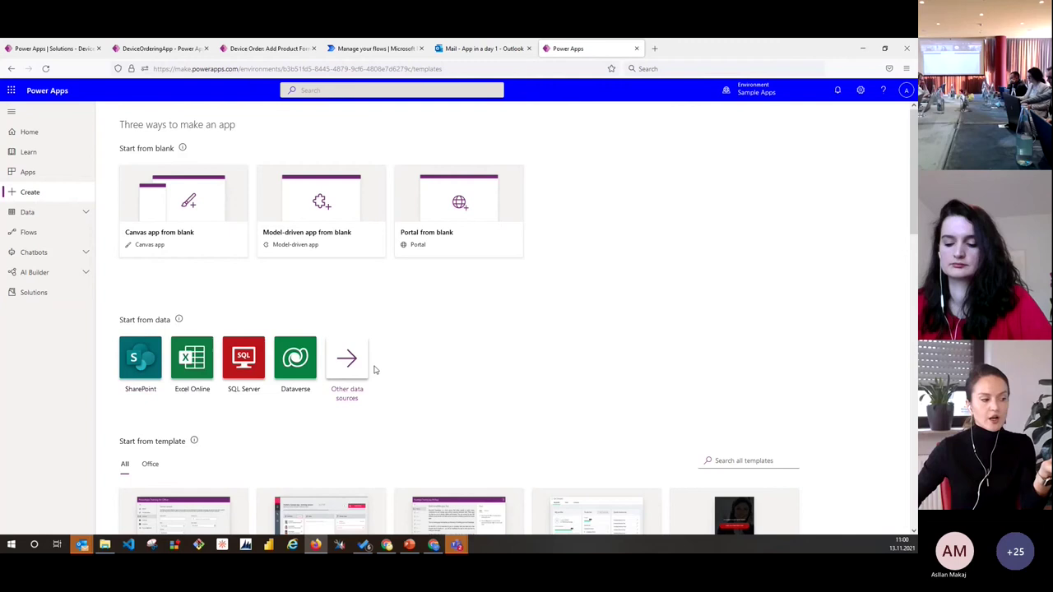
{"action": "scroll", "coordinate": [380, 370], "scroll_direction": "down", "scroll_amount": 4}
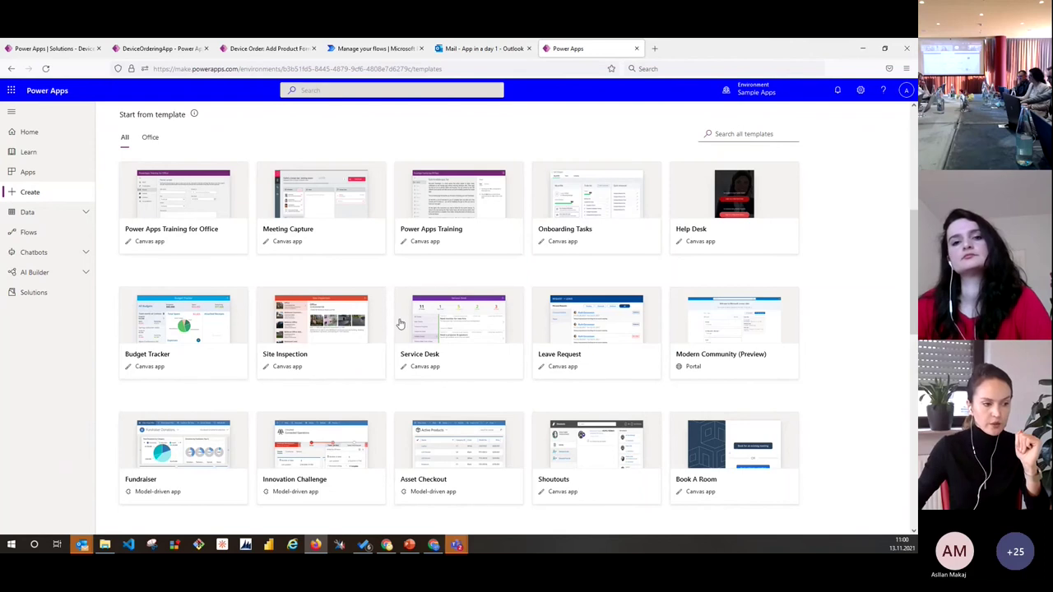
{"action": "scroll", "coordinate": [496, 370], "scroll_direction": "up", "scroll_amount": 3}
{"action": "scroll", "coordinate": [496, 369], "scroll_direction": "down", "scroll_amount": 2}
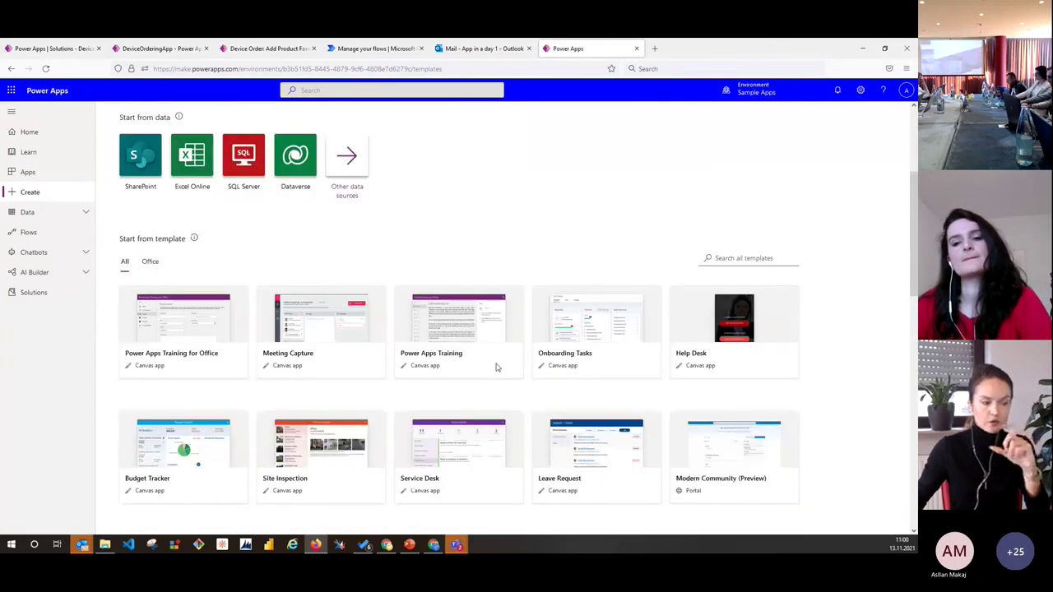
{"action": "scroll", "coordinate": [496, 368], "scroll_direction": "down", "scroll_amount": 1}
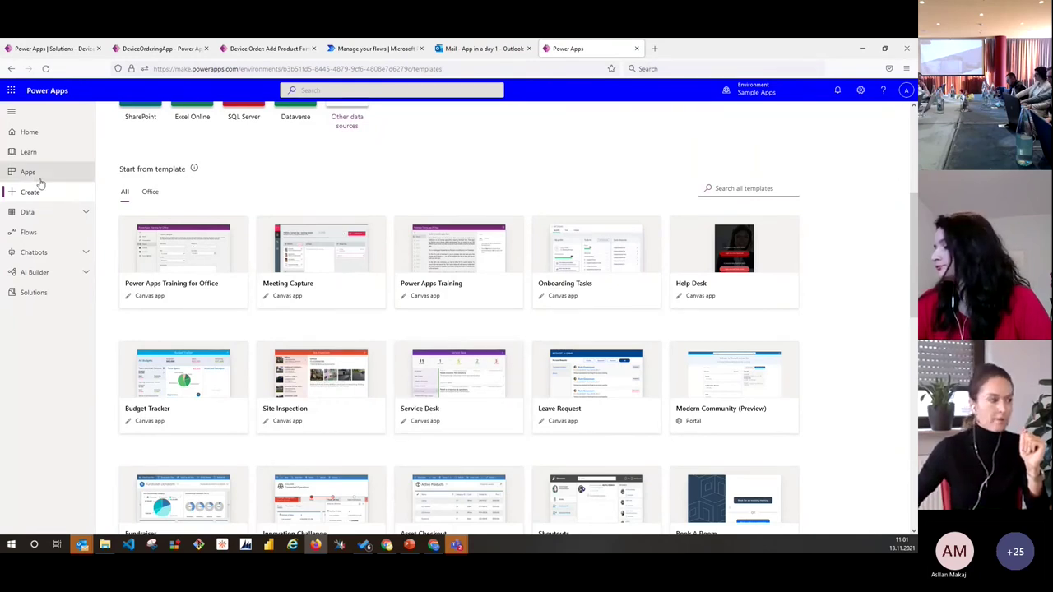
{"action": "left_click", "coordinate": [69, 215]}
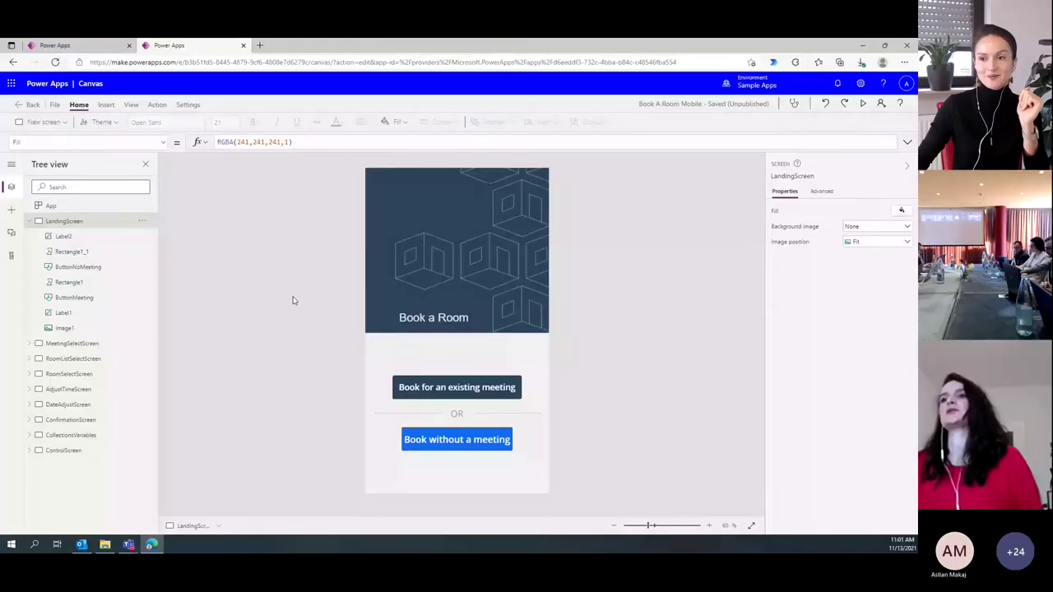
Return to the environment's list of apps and show the commands available for the Book A Room Mobile app
{"action": "left_click", "coordinate": [86, 47]}
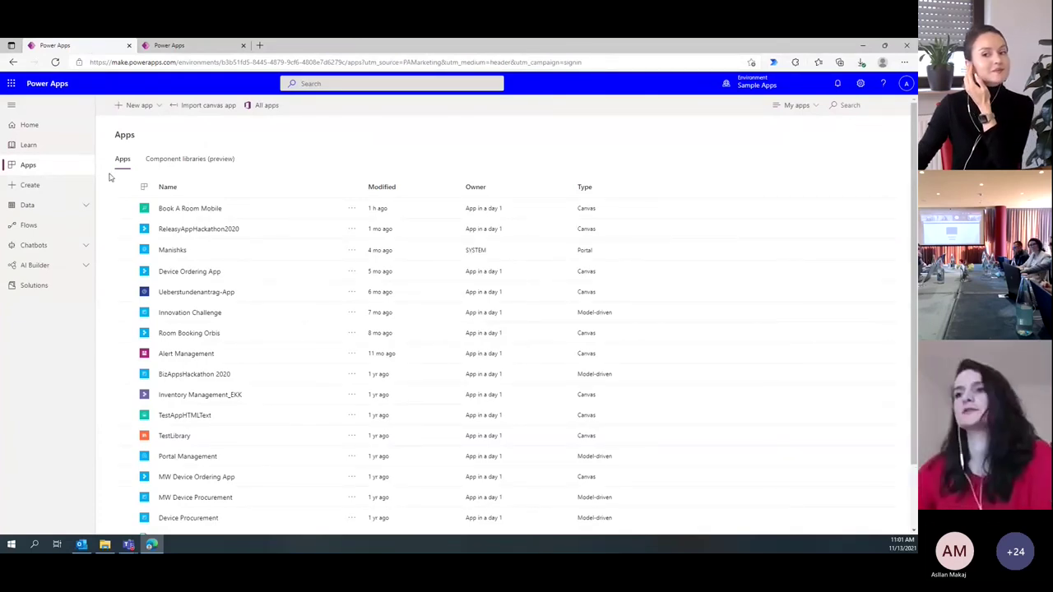
{"action": "left_click", "coordinate": [41, 169]}
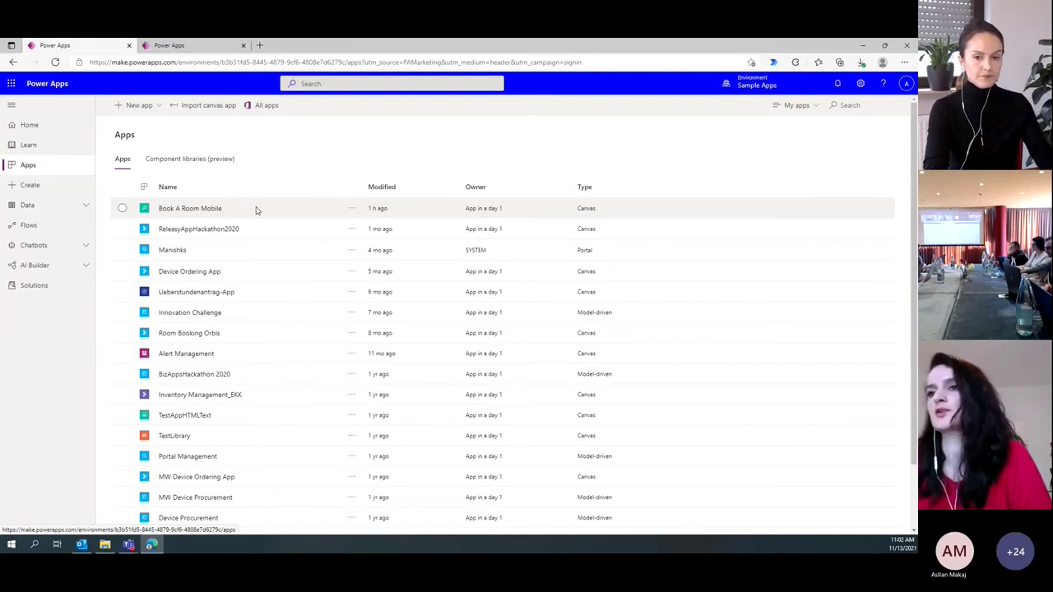
{"action": "left_click", "coordinate": [352, 210]}
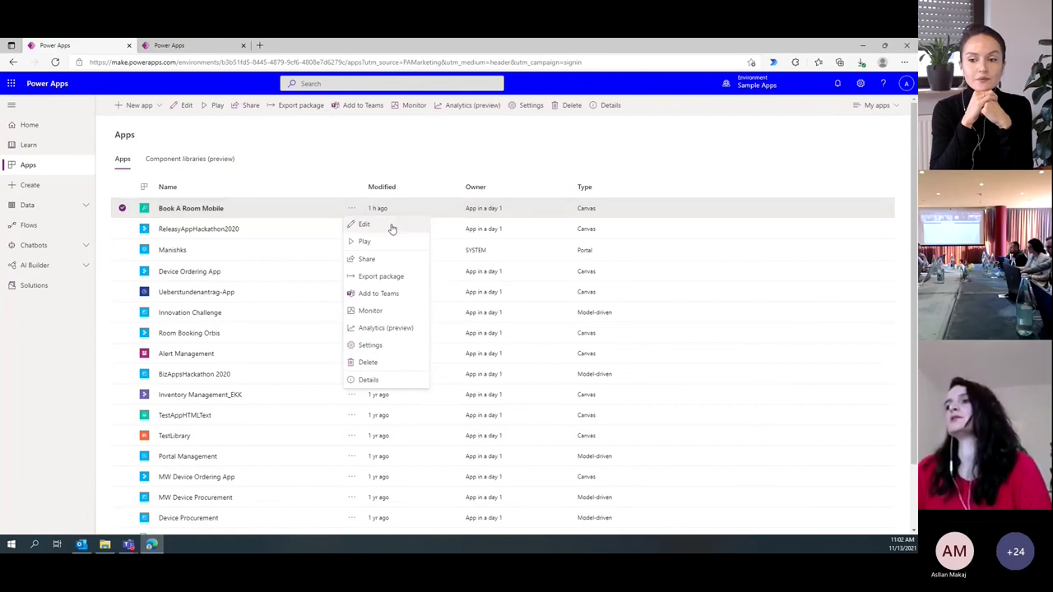
Preview the Book A Room Mobile app from its canvas editor and close the preview
{"action": "left_click", "coordinate": [189, 47]}
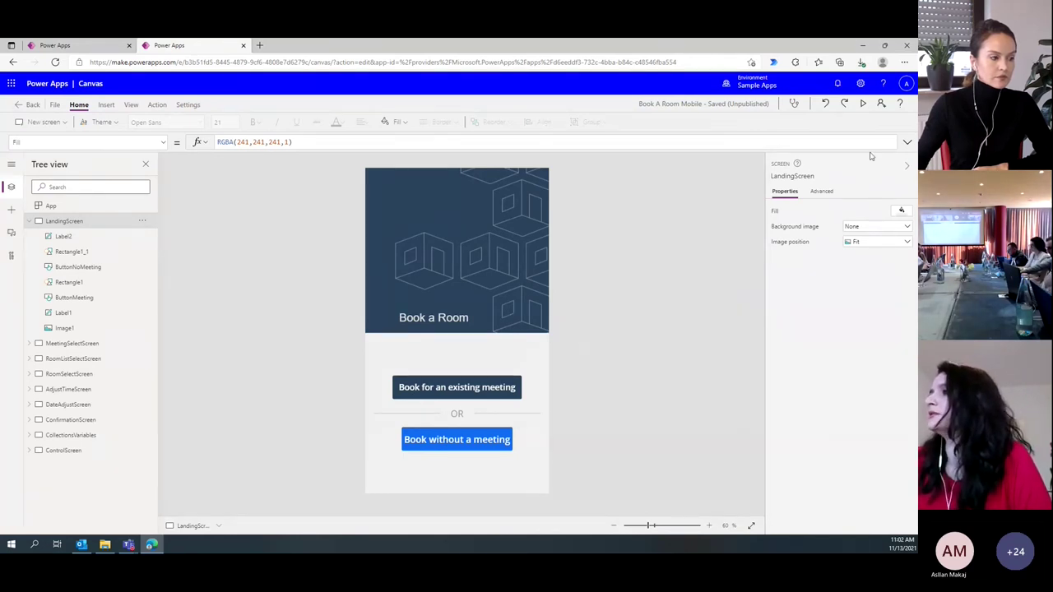
{"action": "left_click", "coordinate": [863, 104]}
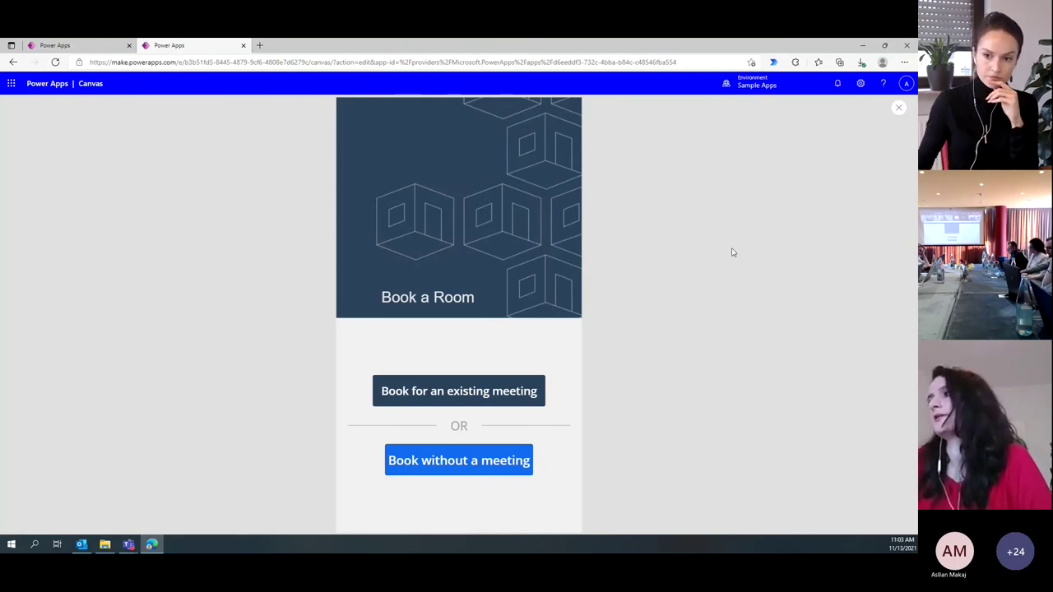
{"action": "left_click", "coordinate": [899, 111]}
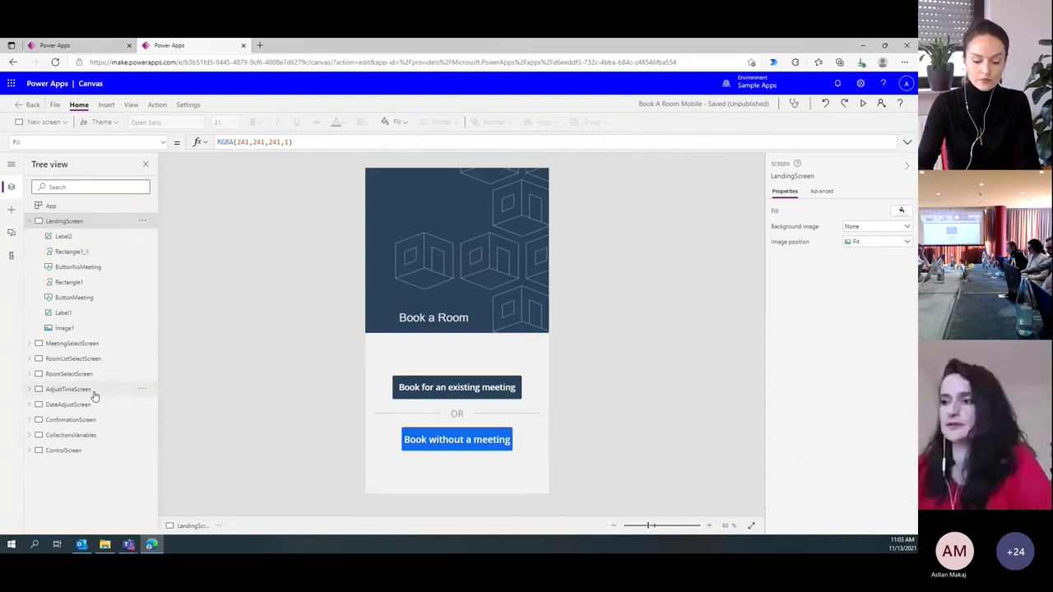
View the MeetingSelectScreen and its controls, collapse it and go back to the LandingScreen
{"action": "left_click", "coordinate": [40, 345]}
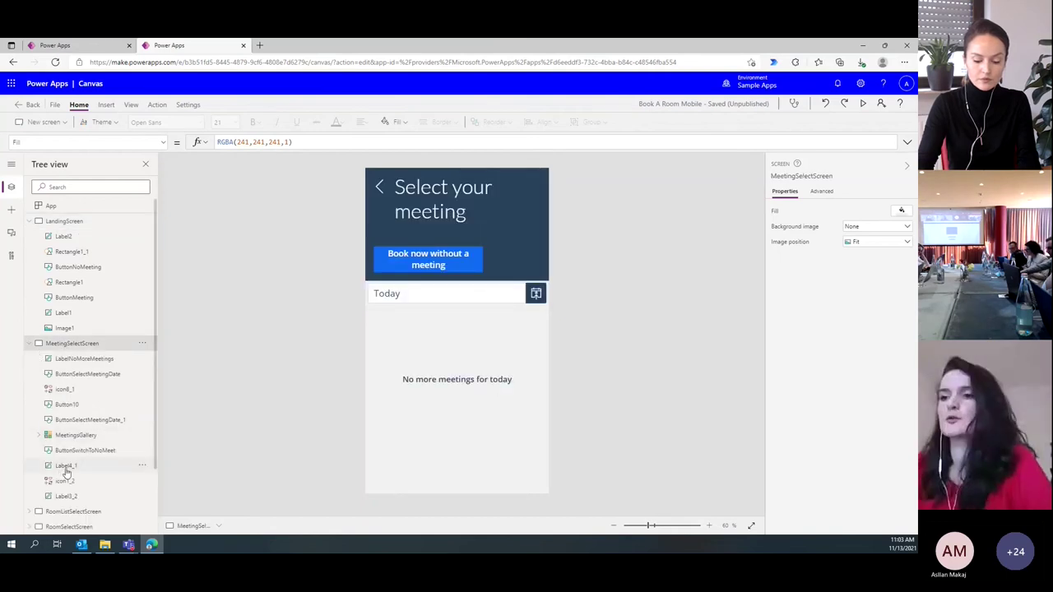
{"action": "left_click", "coordinate": [30, 345]}
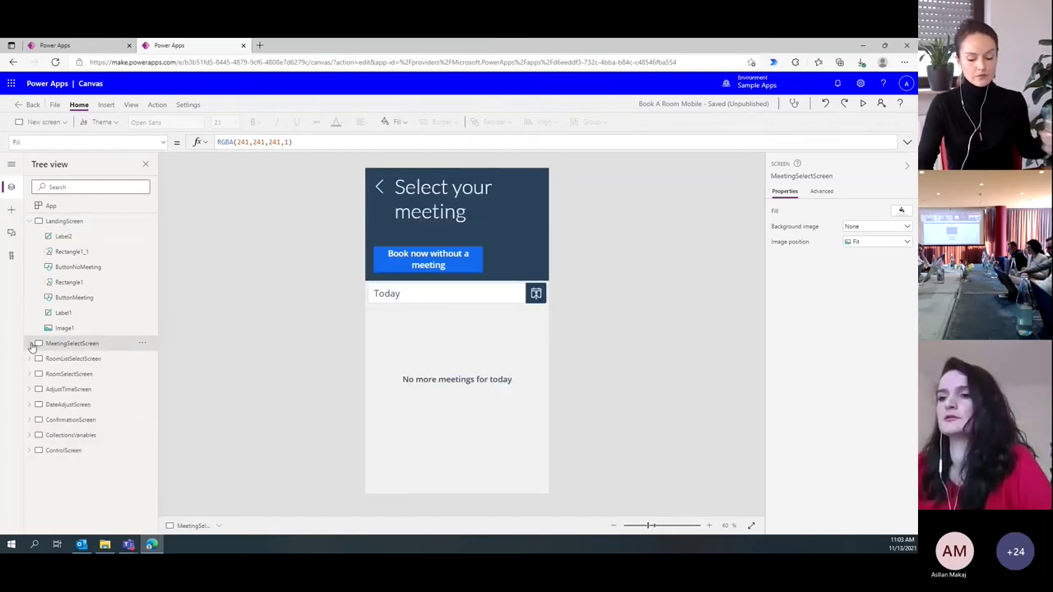
{"action": "left_click", "coordinate": [66, 221]}
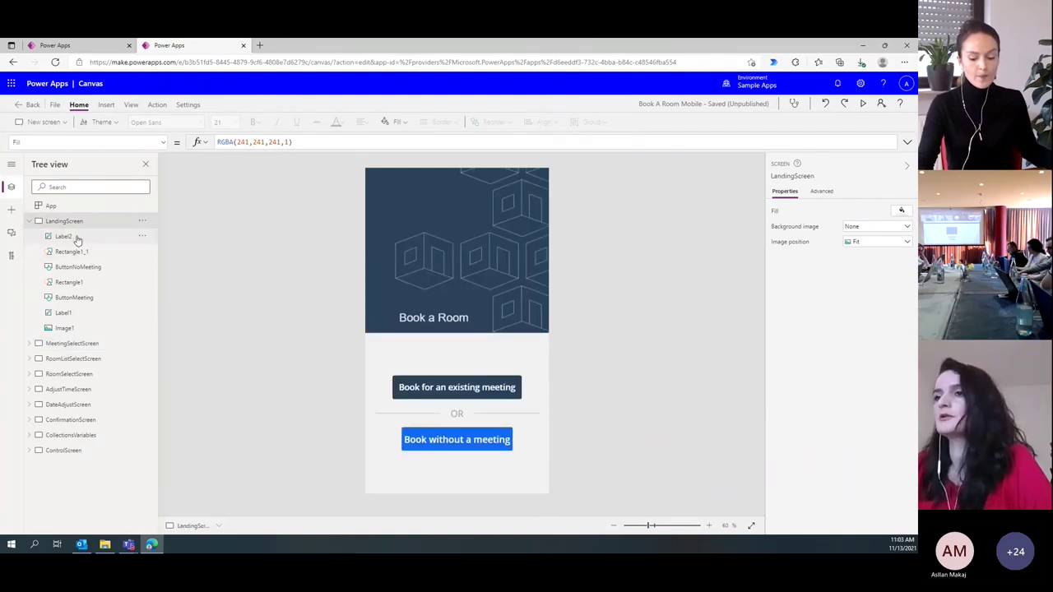
Inspect the properties of Label2, ButtonNoMeeting and Image1 on the LandingScreen, ending with Image1 selected
{"action": "left_click", "coordinate": [77, 238]}
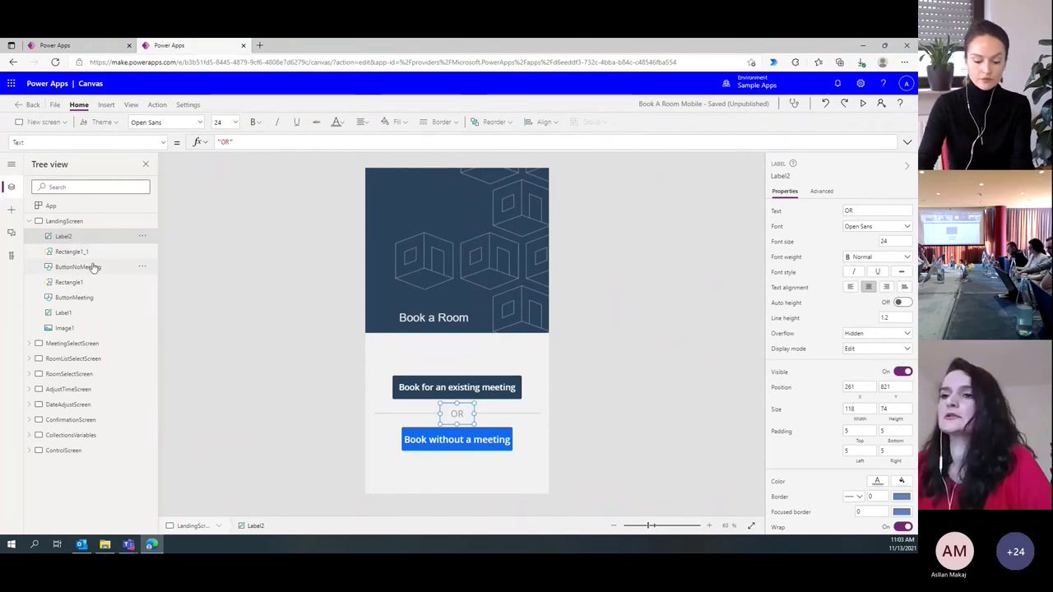
{"action": "left_click", "coordinate": [93, 267]}
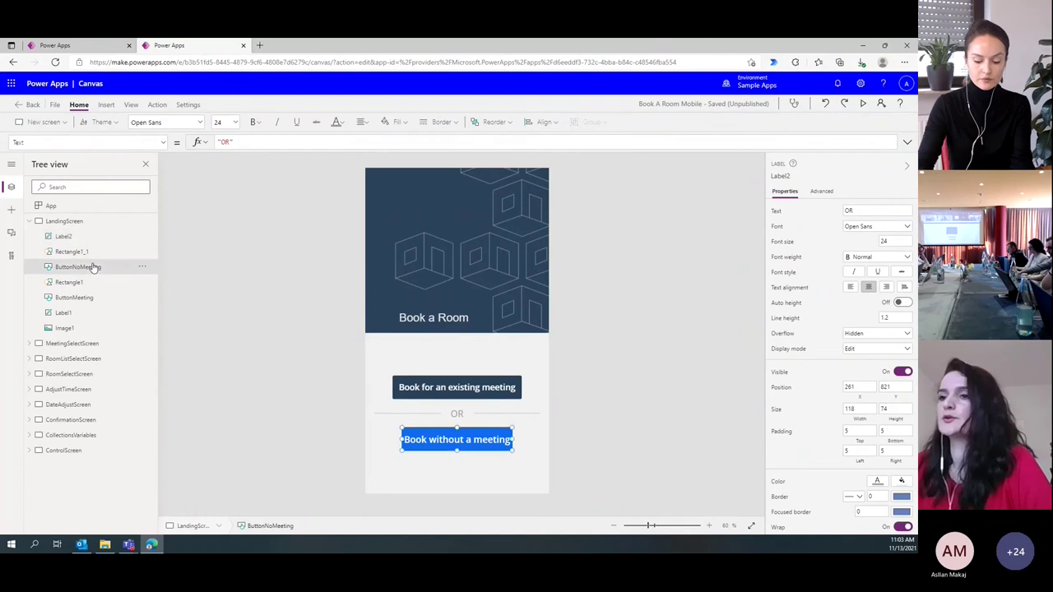
{"action": "left_click", "coordinate": [89, 328]}
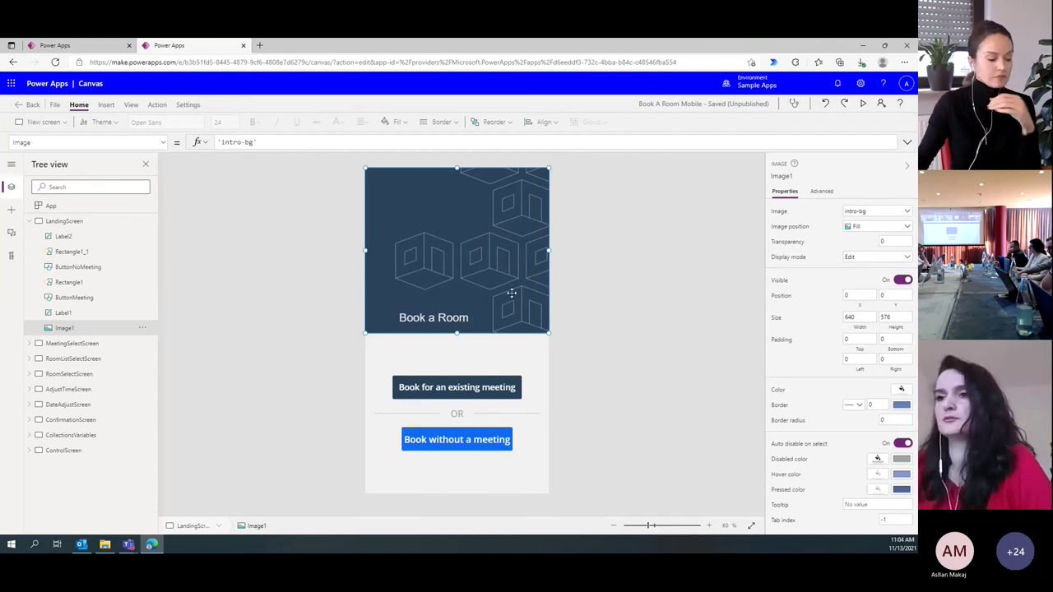
{"action": "left_click", "coordinate": [74, 236]}
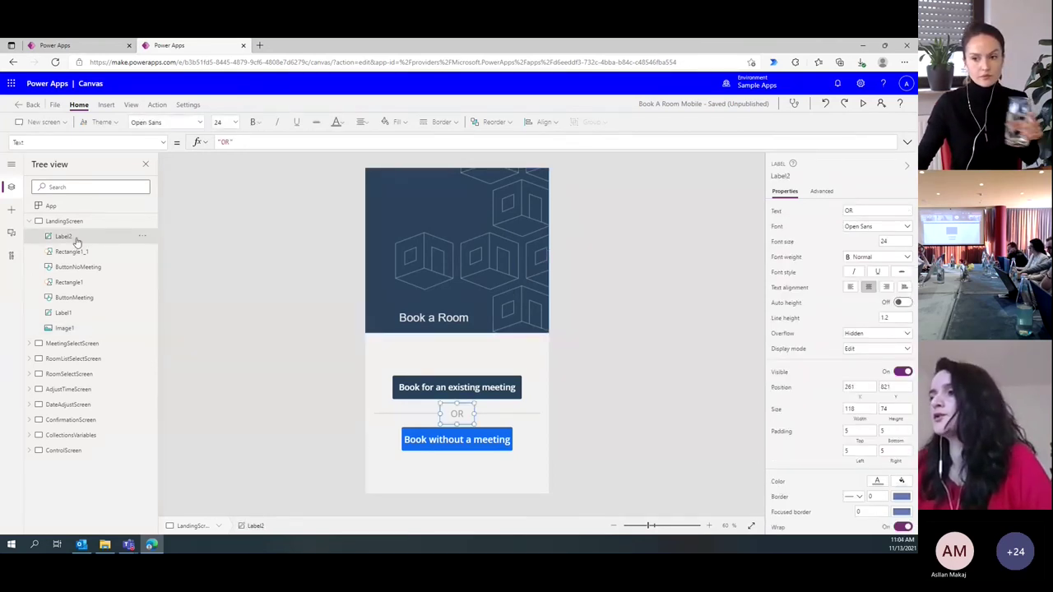
{"action": "left_click", "coordinate": [66, 327]}
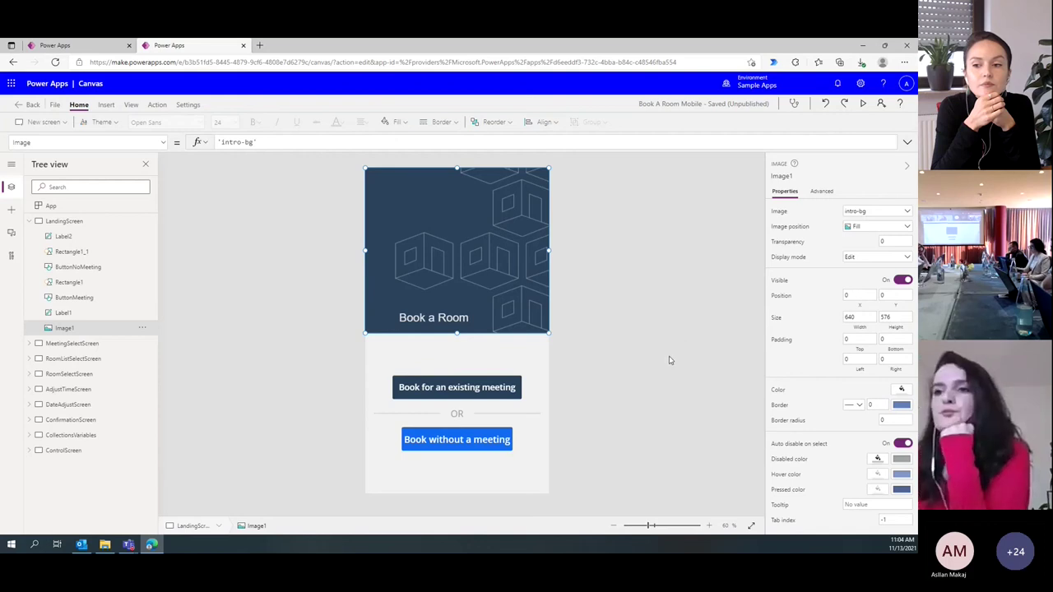
View the app's media files and the advanced tools, and return to the tree view
{"action": "left_click", "coordinate": [11, 235]}
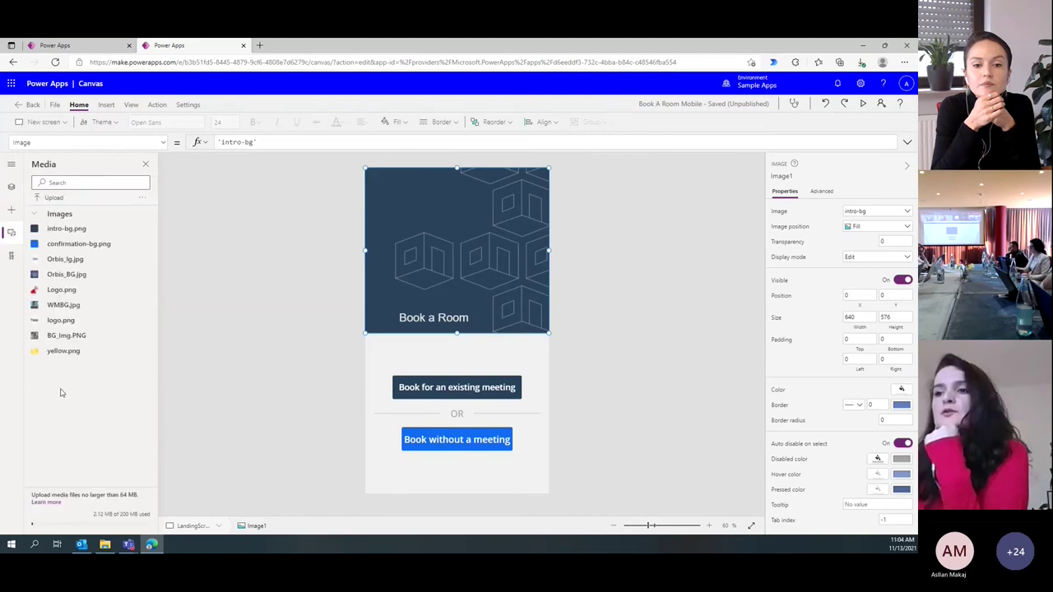
{"action": "left_click", "coordinate": [15, 257]}
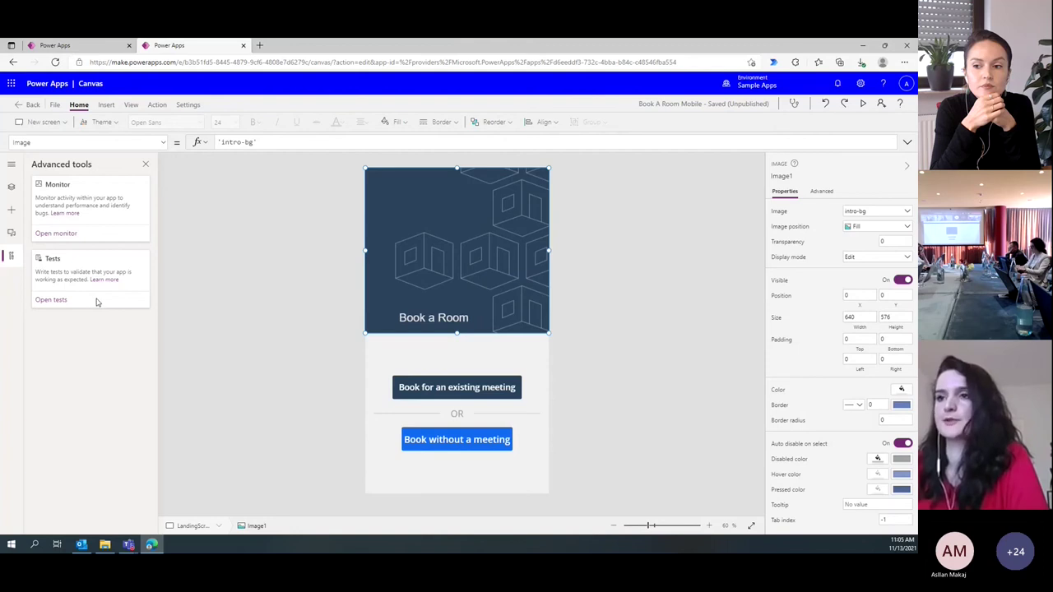
{"action": "left_click", "coordinate": [12, 187]}
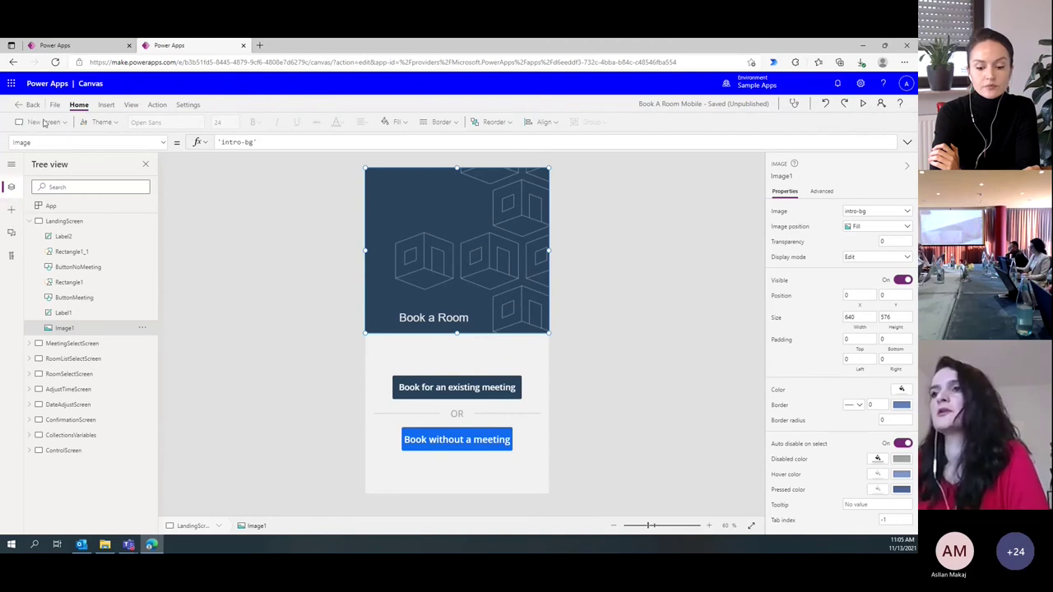
Look through the new screen templates and the text controls that can be inserted, and close the list
{"action": "left_click", "coordinate": [108, 106]}
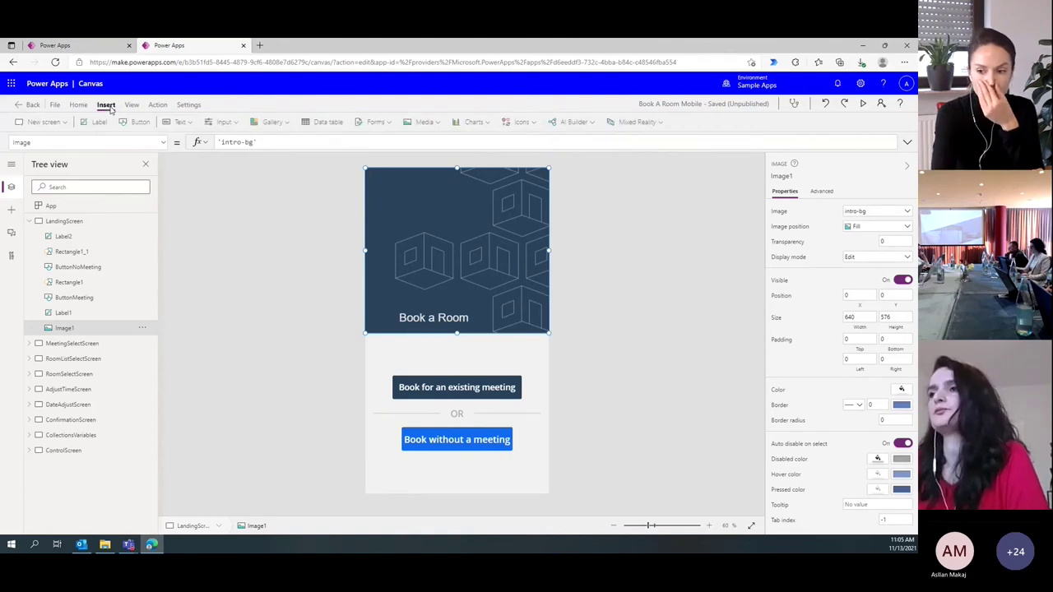
{"action": "left_click", "coordinate": [65, 122]}
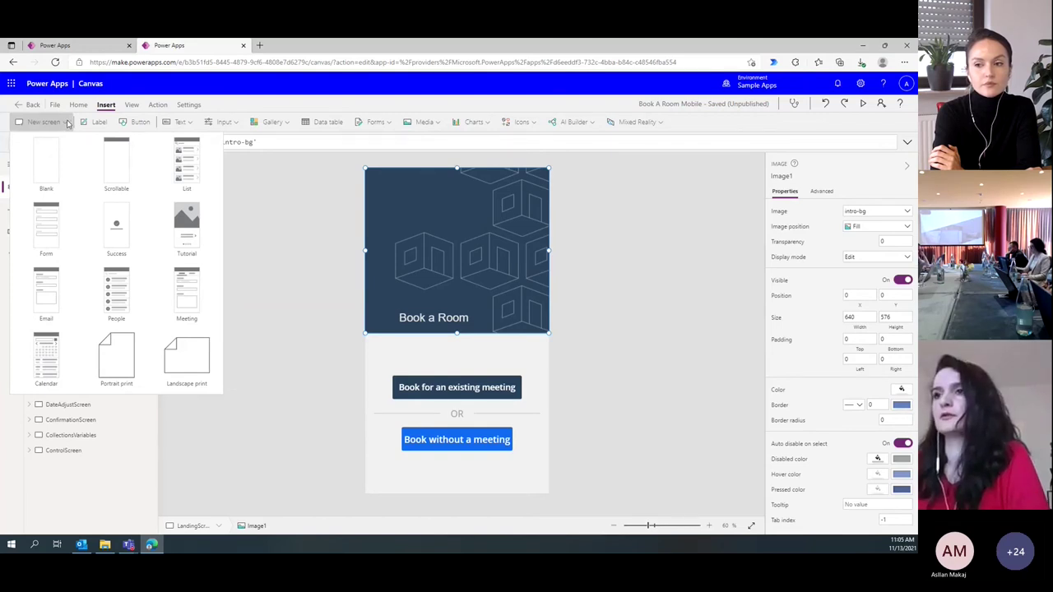
{"action": "left_click", "coordinate": [67, 125]}
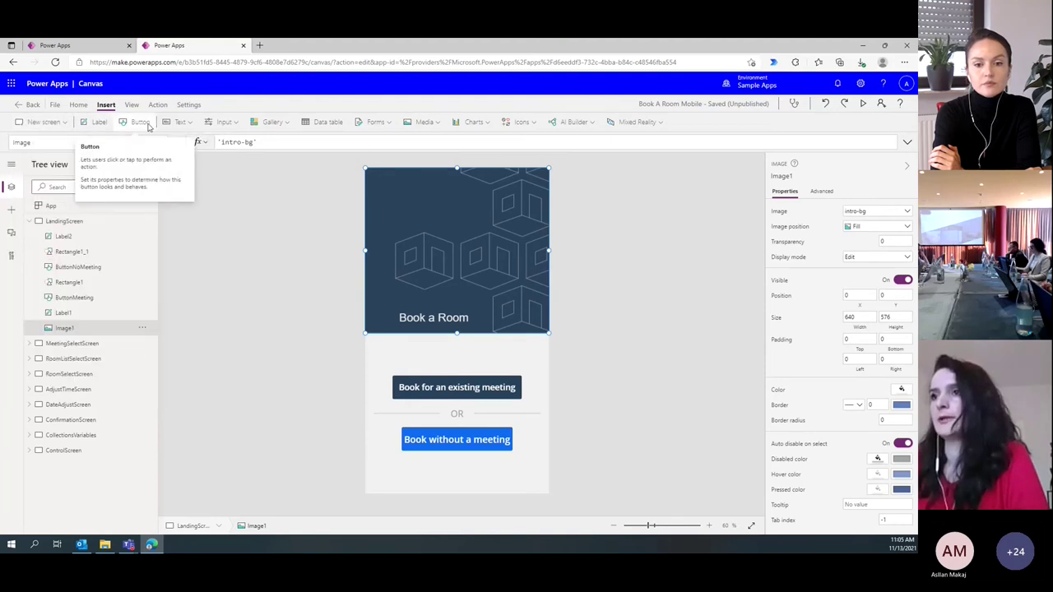
{"action": "left_click", "coordinate": [191, 124]}
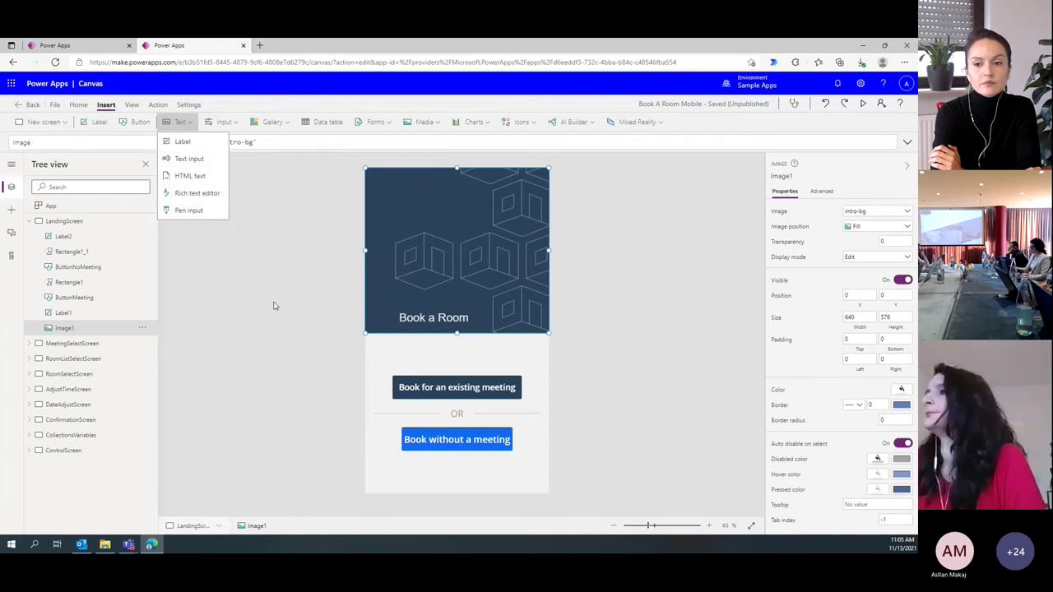
{"action": "left_click", "coordinate": [291, 275]}
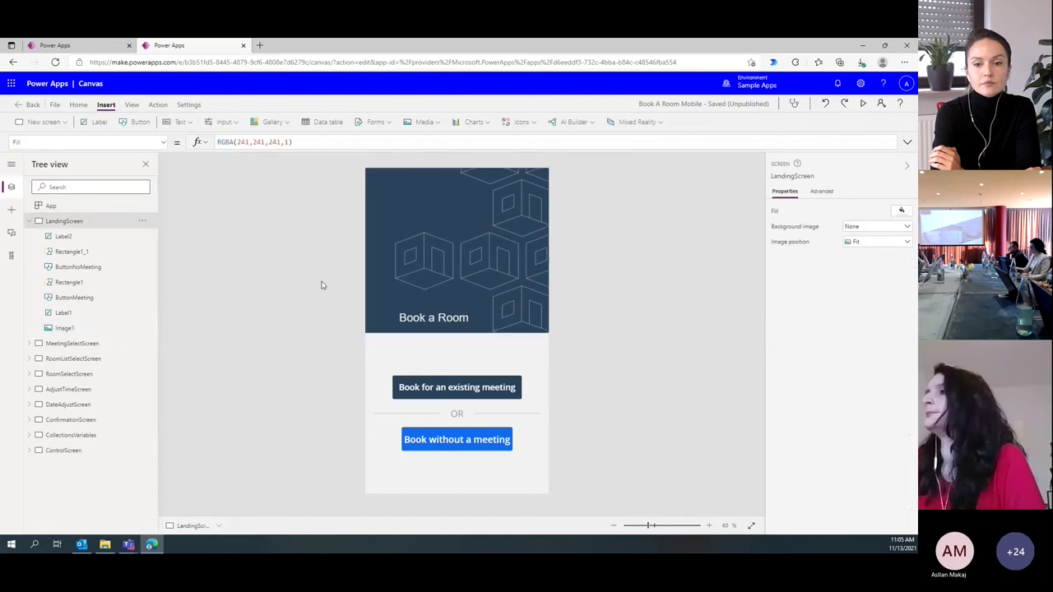
Change the image shown by Image1 on the LandingScreen to Orbis_BG
{"action": "left_click", "coordinate": [474, 271]}
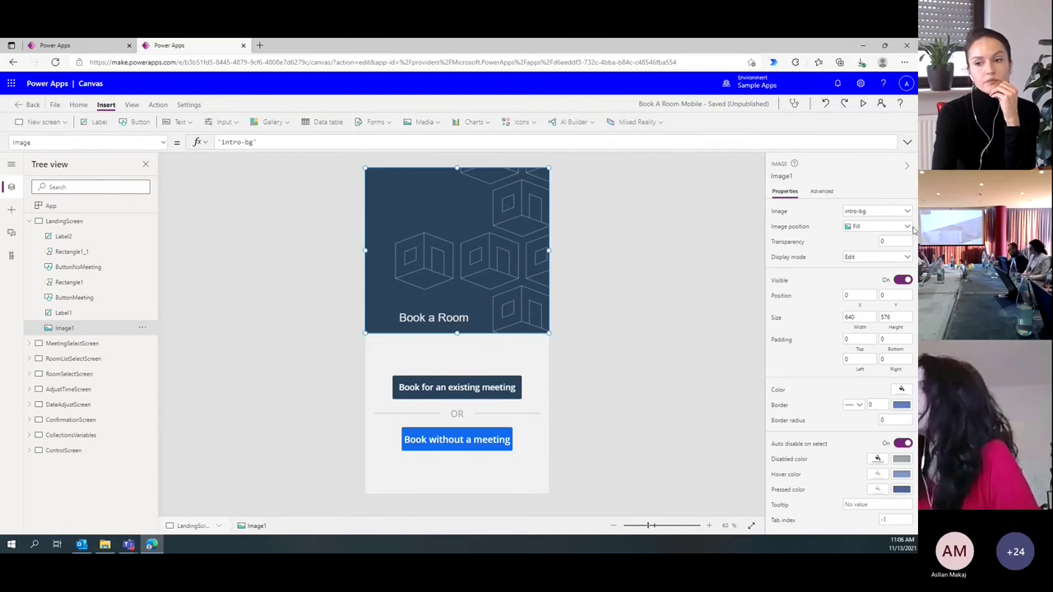
{"action": "left_click", "coordinate": [884, 213]}
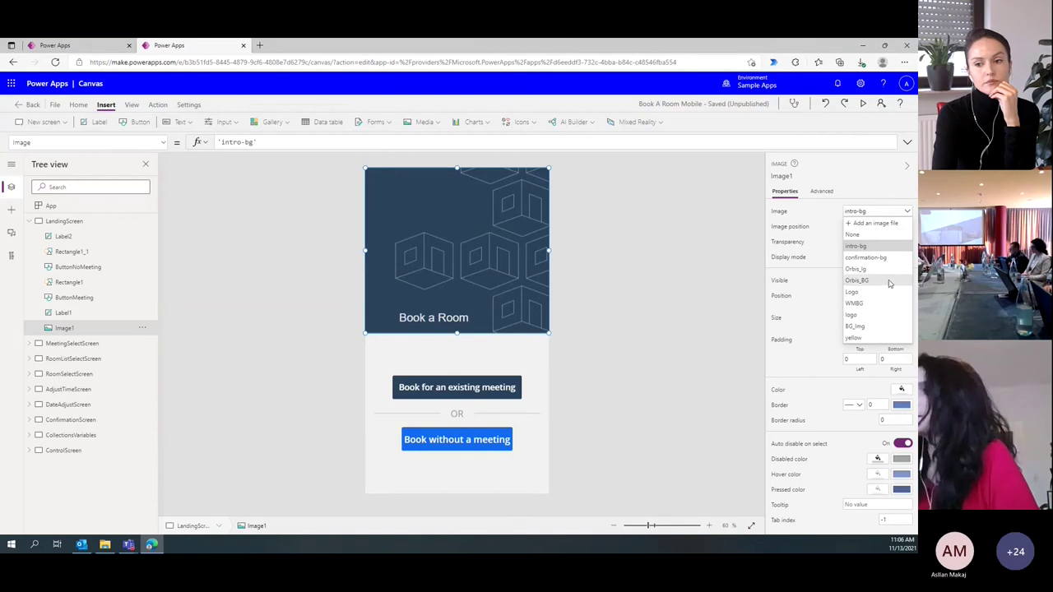
{"action": "left_click", "coordinate": [856, 281]}
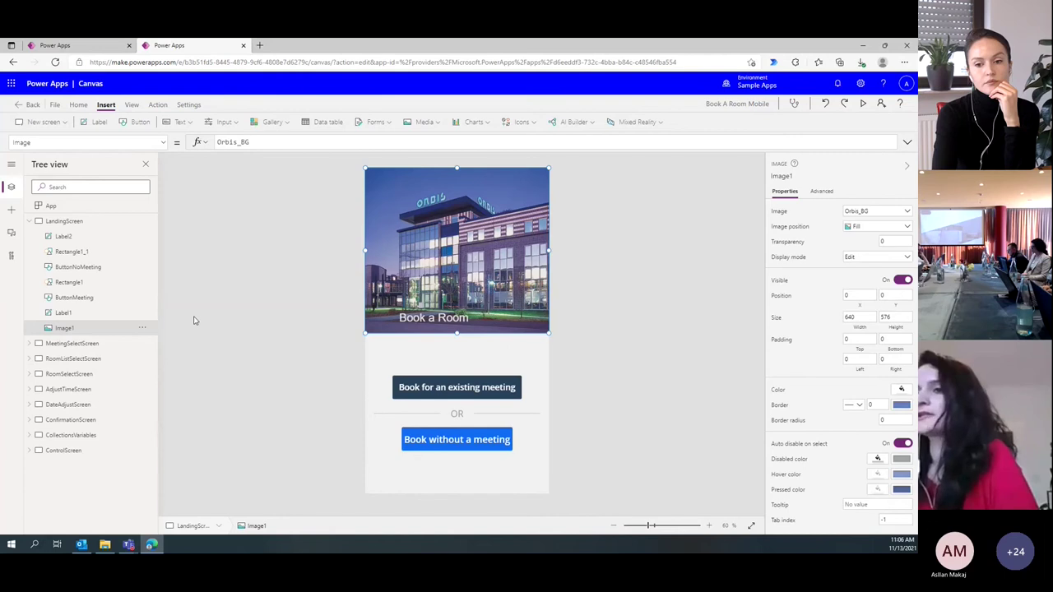
Move the "Book a Room" label below the image to about X 126, Y 599, and set its text color to dark blue
{"action": "left_click", "coordinate": [80, 314]}
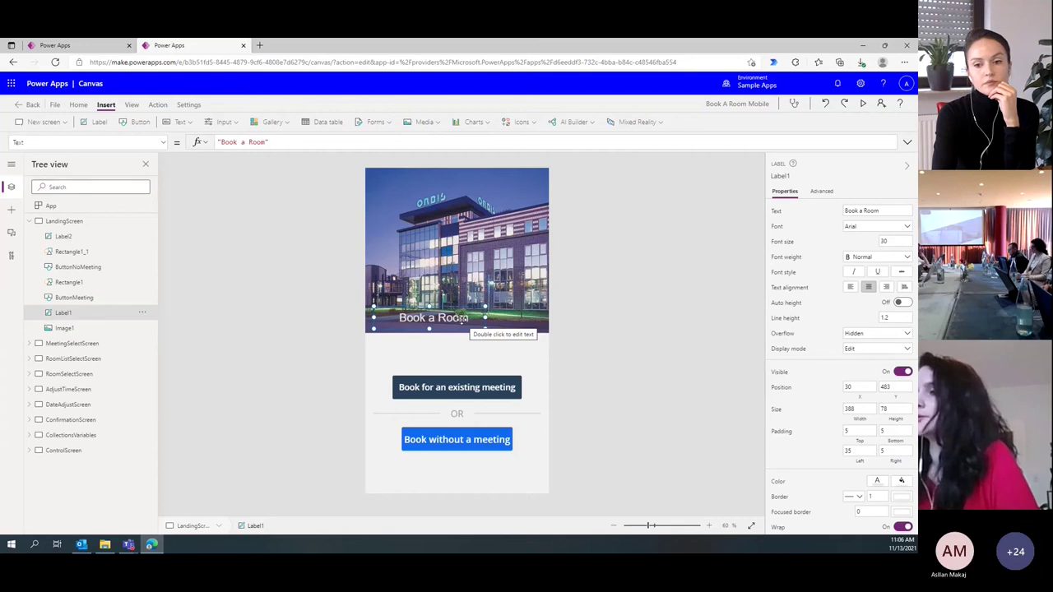
{"action": "left_click_drag", "start_coordinate": [462, 319], "coordinate": [489, 352]}
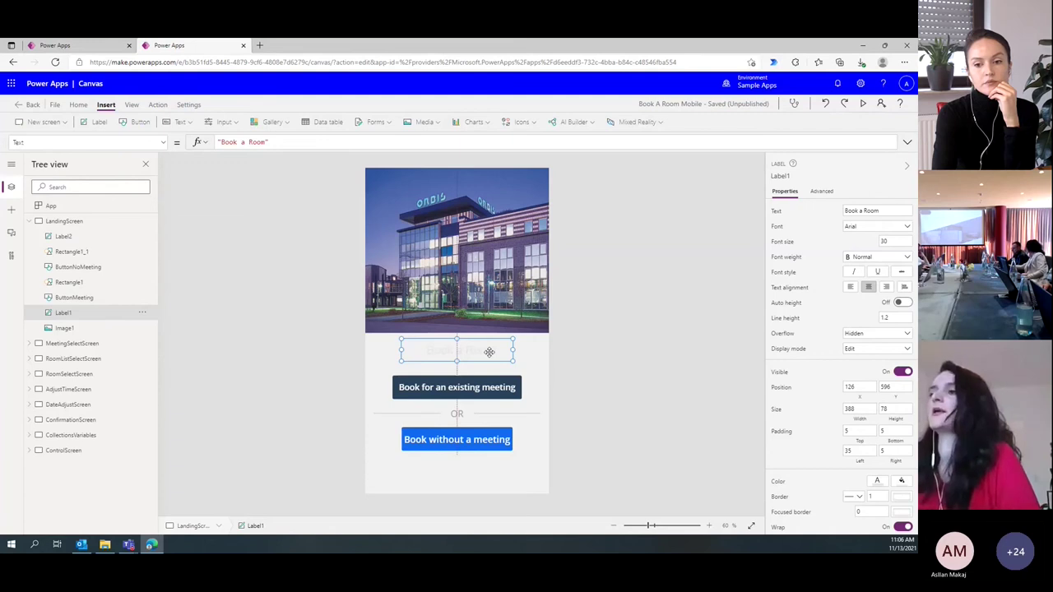
{"action": "mouse_move", "coordinate": [489, 352]}
{"action": "left_mouse_down"}
{"action": "mouse_move", "coordinate": [480, 351]}
{"action": "mouse_move", "coordinate": [489, 352]}
{"action": "left_mouse_up"}
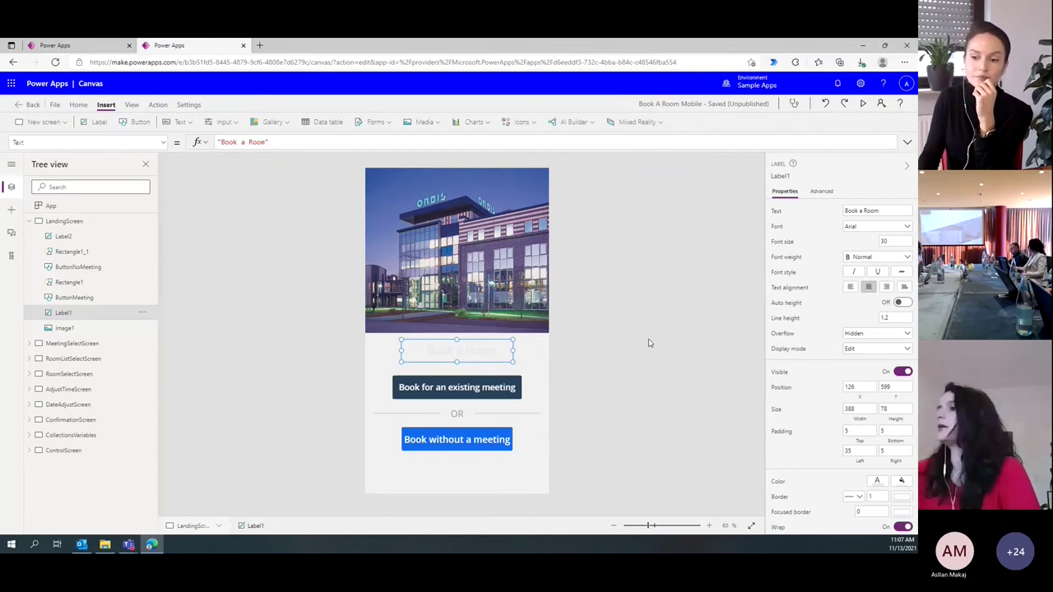
{"action": "scroll", "coordinate": [871, 354], "scroll_direction": "down", "scroll_amount": 2}
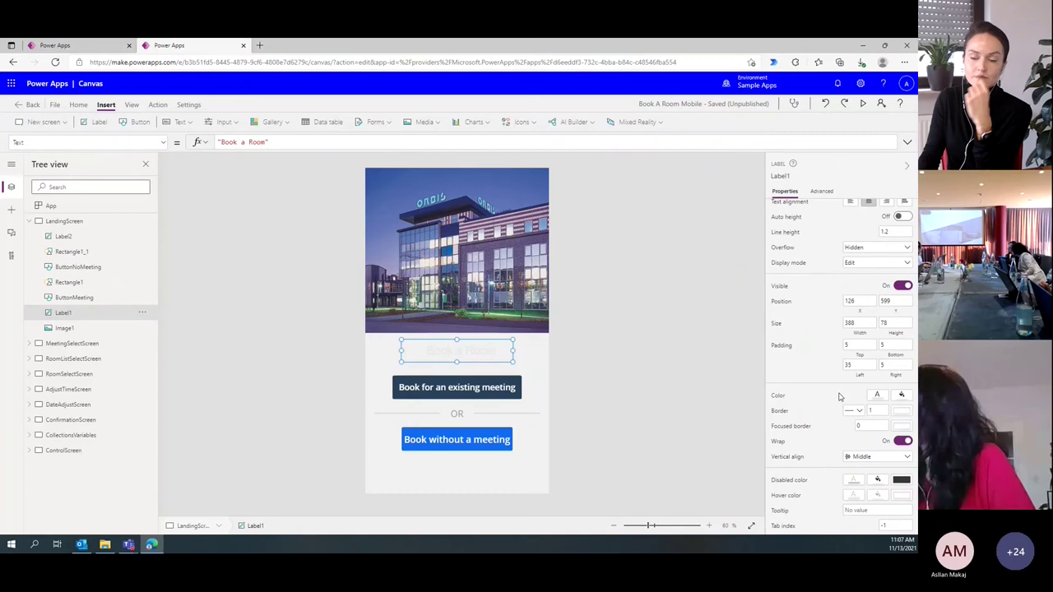
{"action": "left_click", "coordinate": [876, 397]}
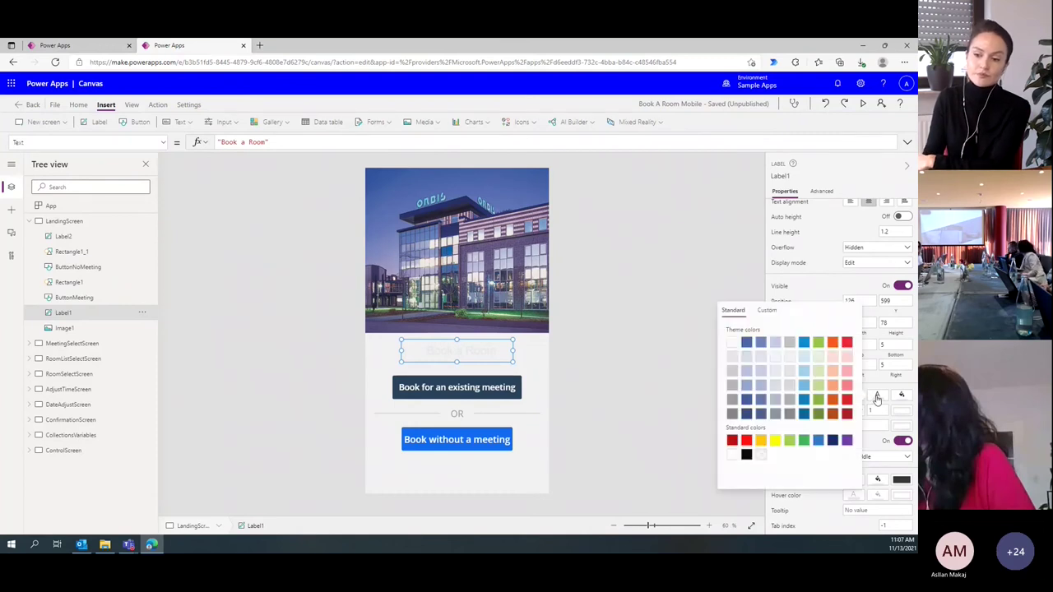
{"action": "left_click", "coordinate": [746, 415]}
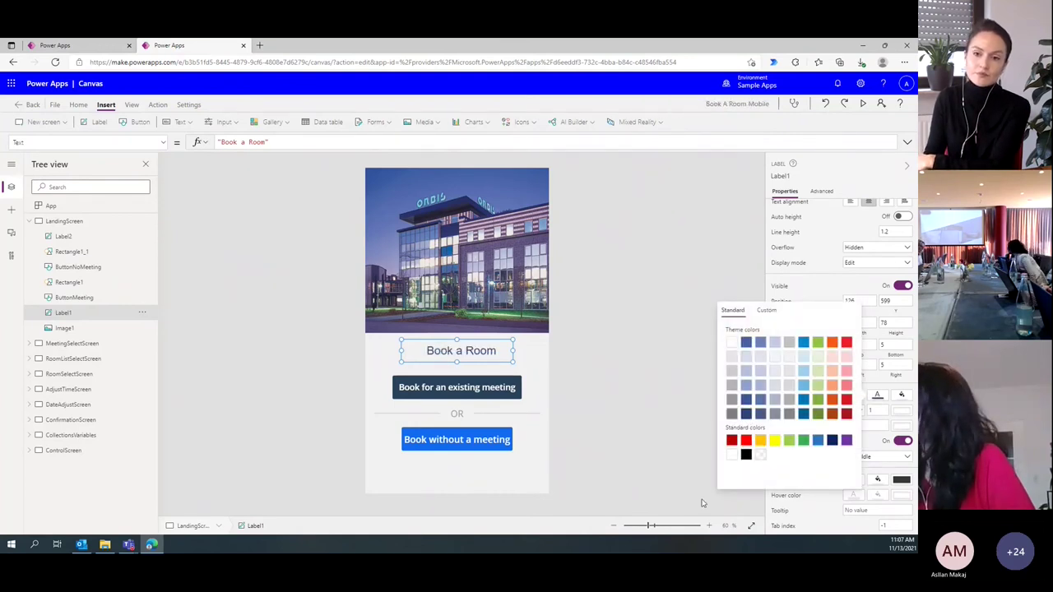
{"action": "left_click", "coordinate": [673, 407]}
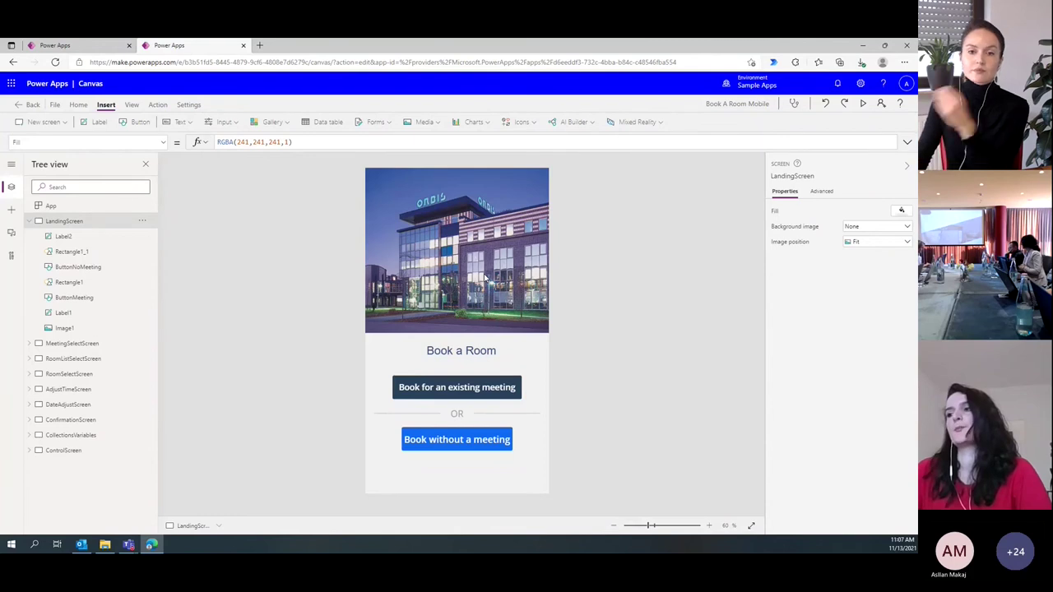
Insert a vertical gallery on a new blank screen and stretch it to a height of about 756
{"action": "left_click", "coordinate": [45, 121]}
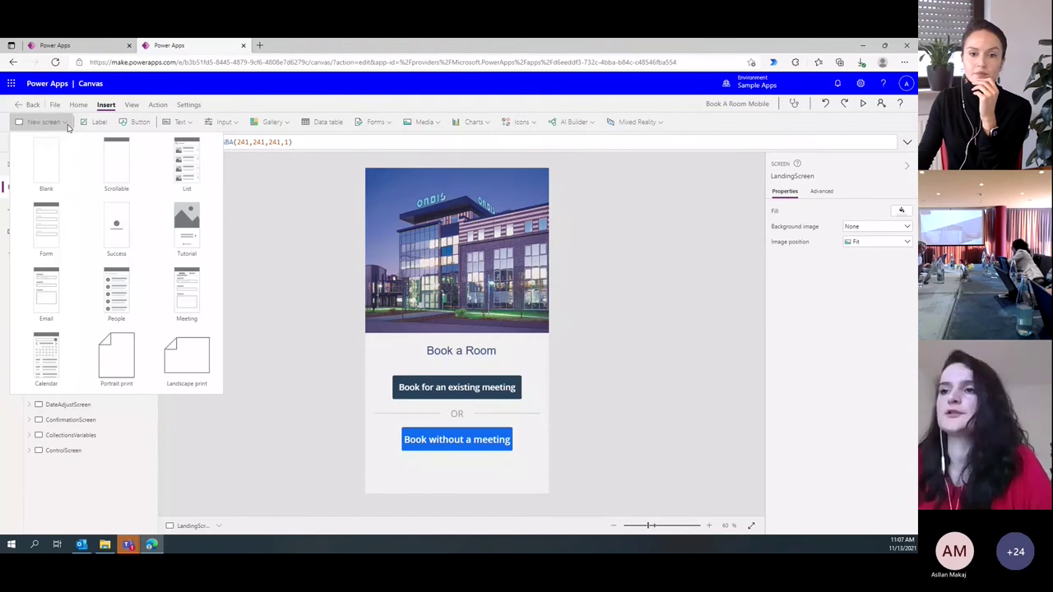
{"action": "left_click", "coordinate": [53, 174]}
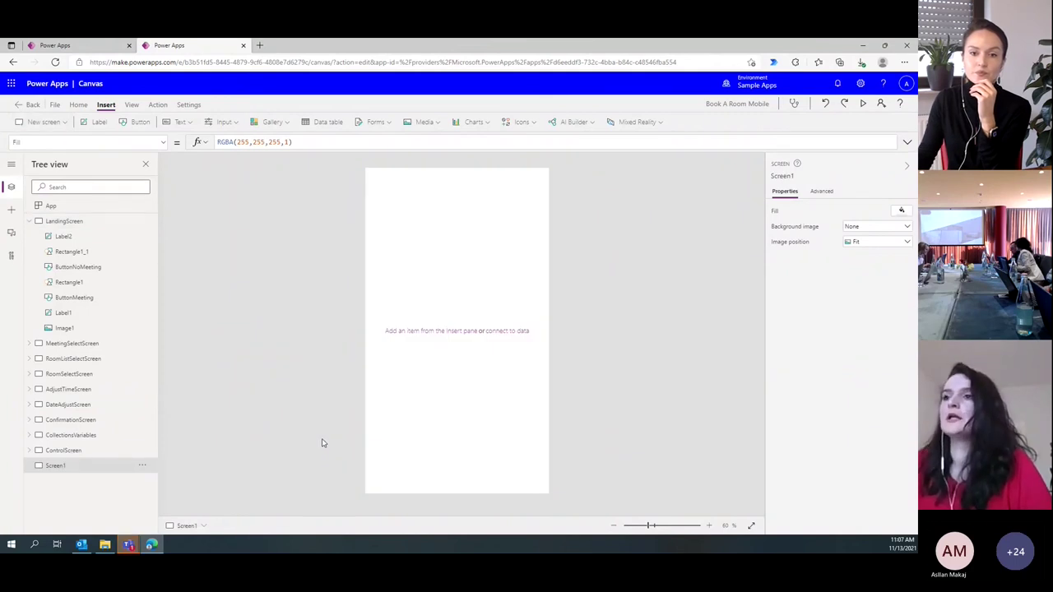
{"action": "left_click", "coordinate": [288, 123]}
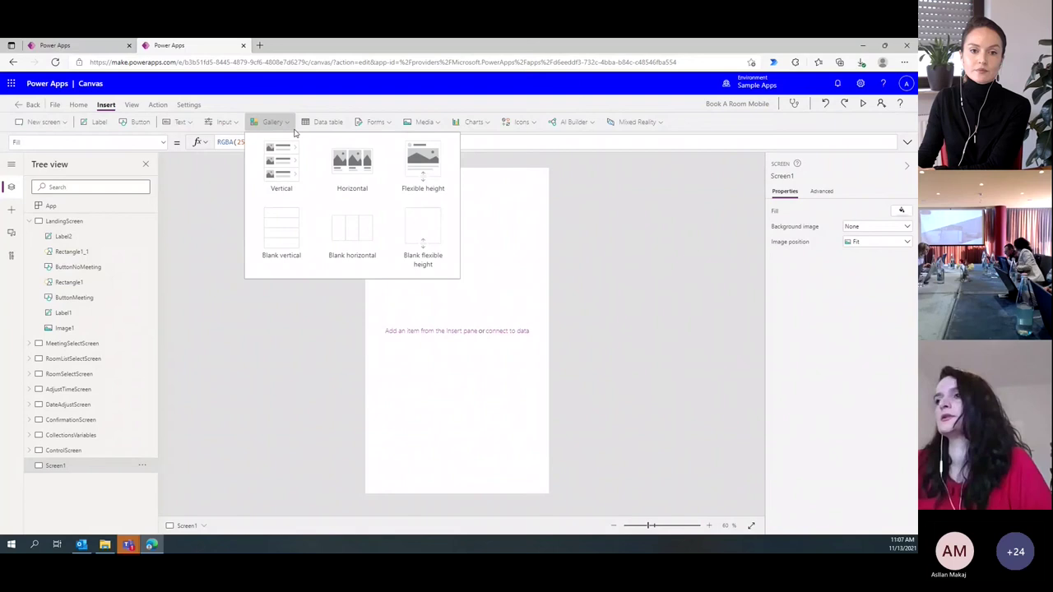
{"action": "left_click", "coordinate": [297, 188]}
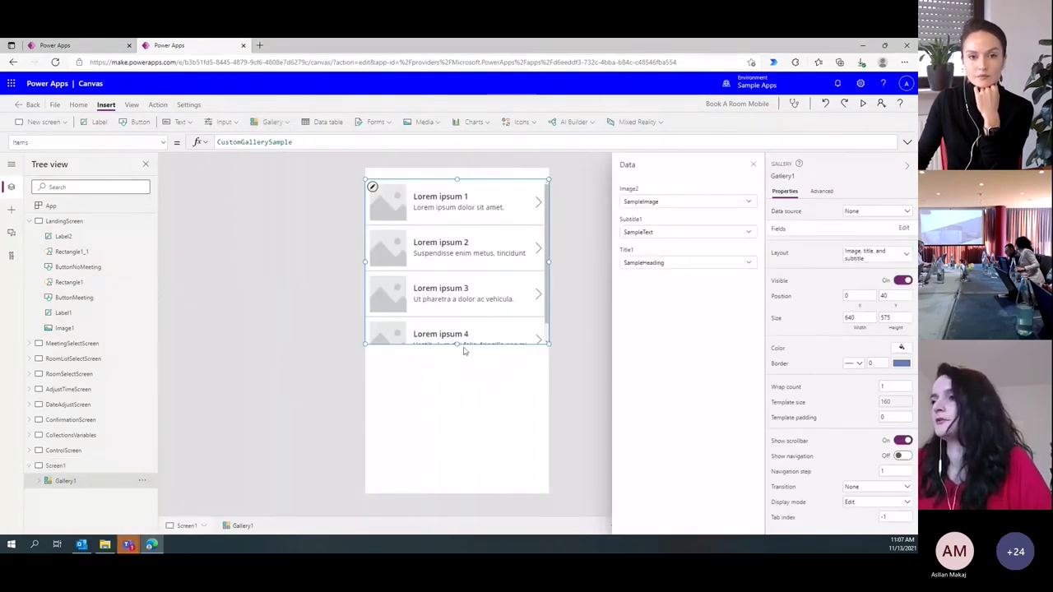
{"action": "left_click_drag", "start_coordinate": [461, 343], "coordinate": [469, 398]}
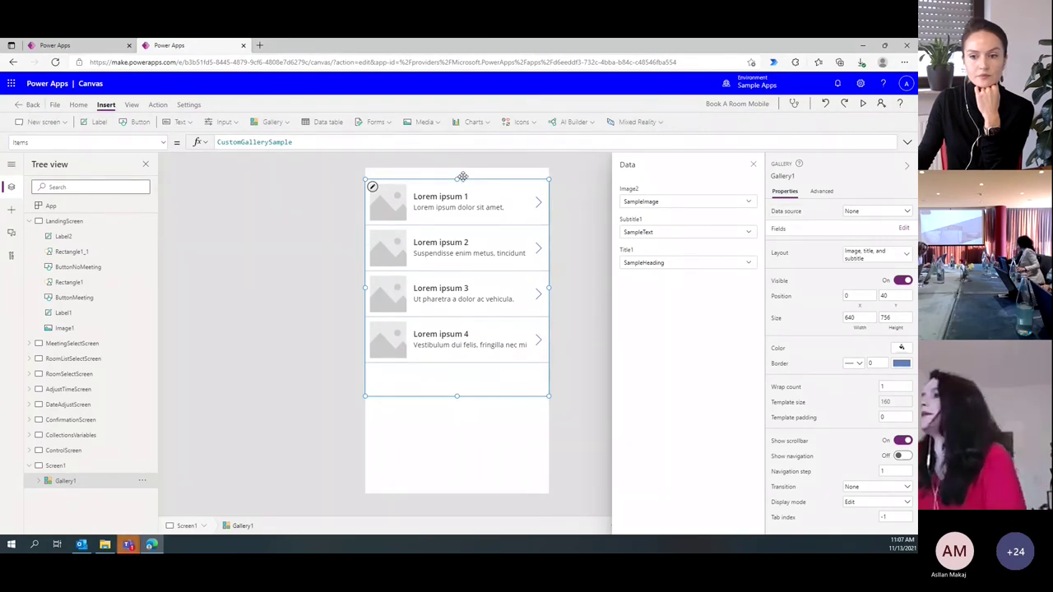
Set the gallery's data source to the Devices table imported from Excel and shift the gallery up to the screen's upper edge
{"action": "left_click", "coordinate": [854, 213]}
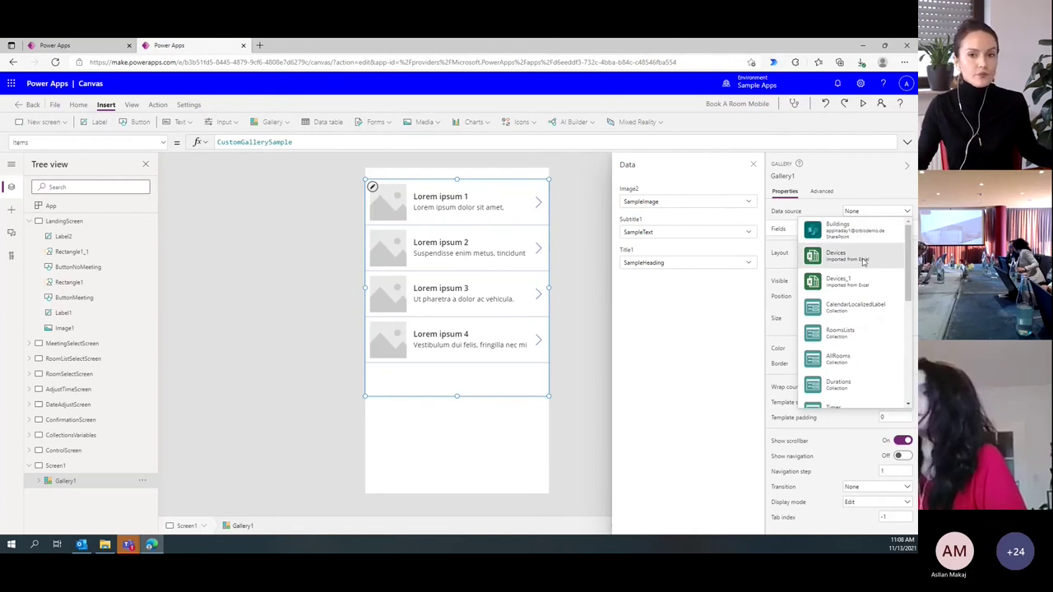
{"action": "left_click", "coordinate": [855, 257]}
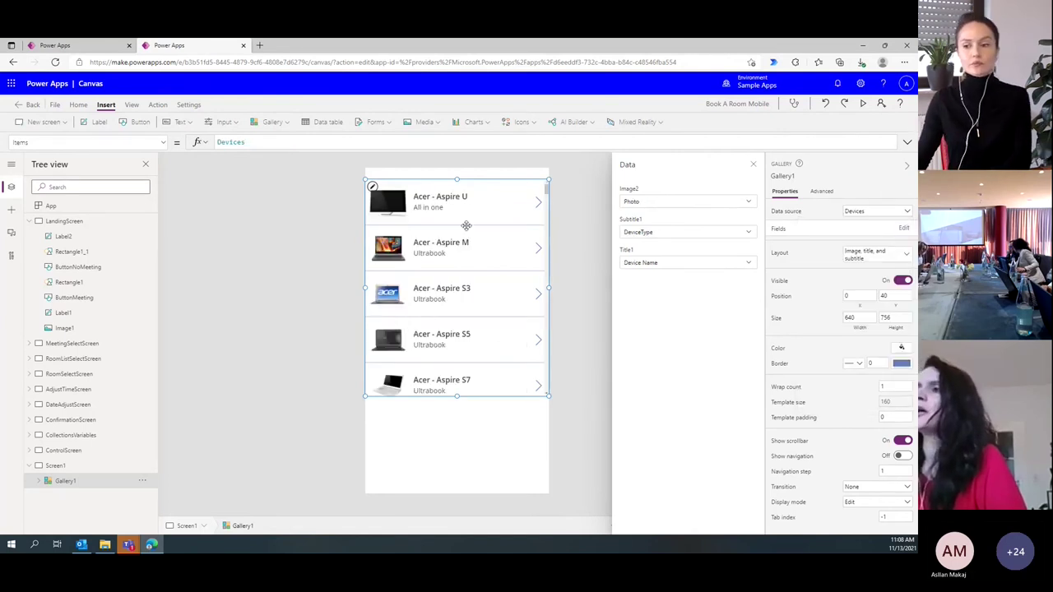
{"action": "left_click_drag", "start_coordinate": [458, 177], "coordinate": [457, 170]}
Inspect the formulas behind the gallery's Image2 picture and Title1 label
{"action": "left_click", "coordinate": [386, 202]}
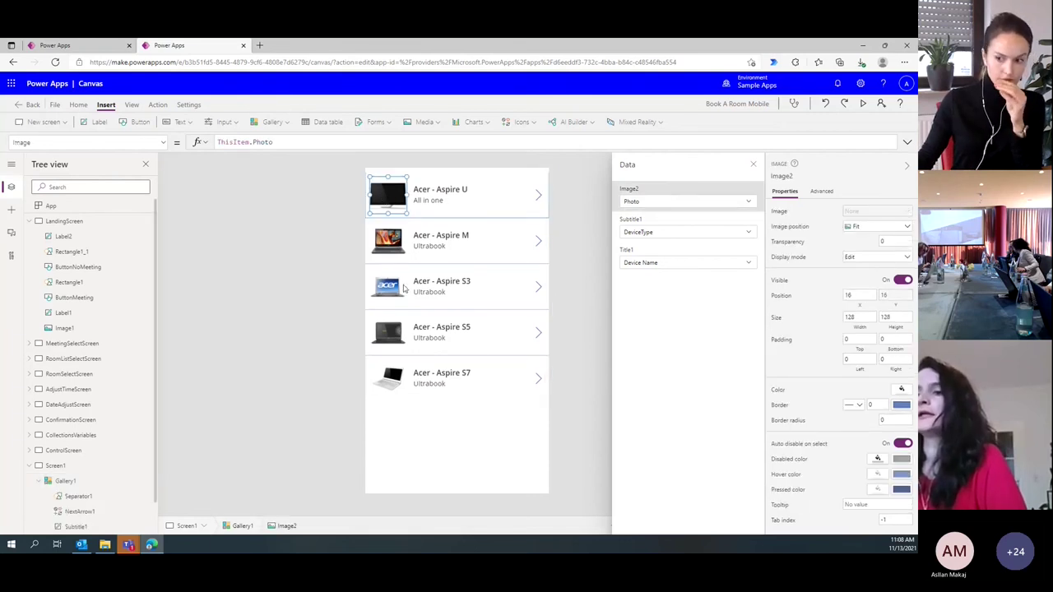
{"action": "scroll", "coordinate": [101, 423], "scroll_direction": "down", "scroll_amount": 1}
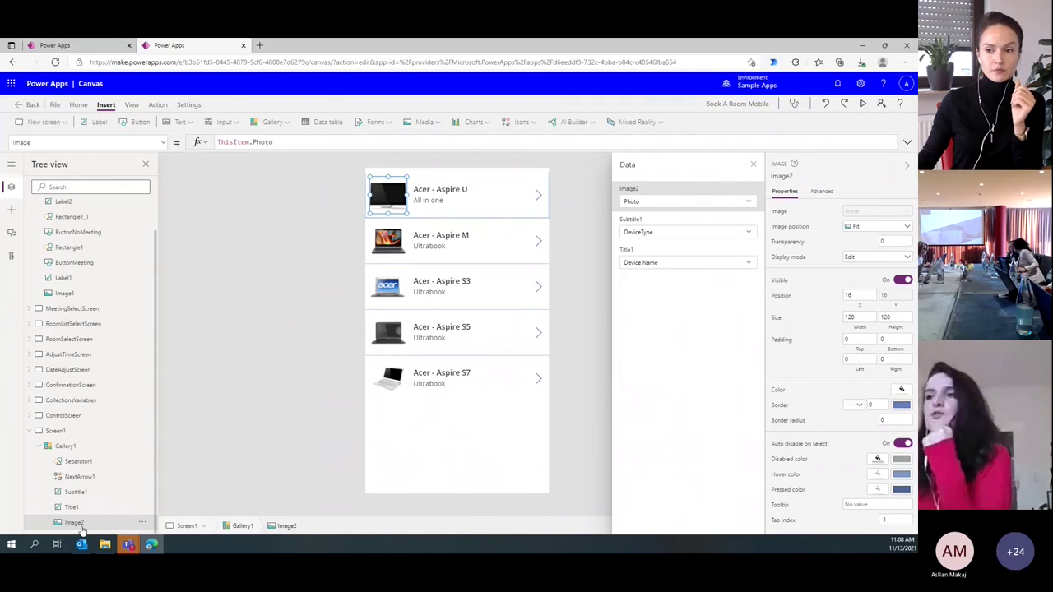
{"action": "double_click", "coordinate": [255, 143]}
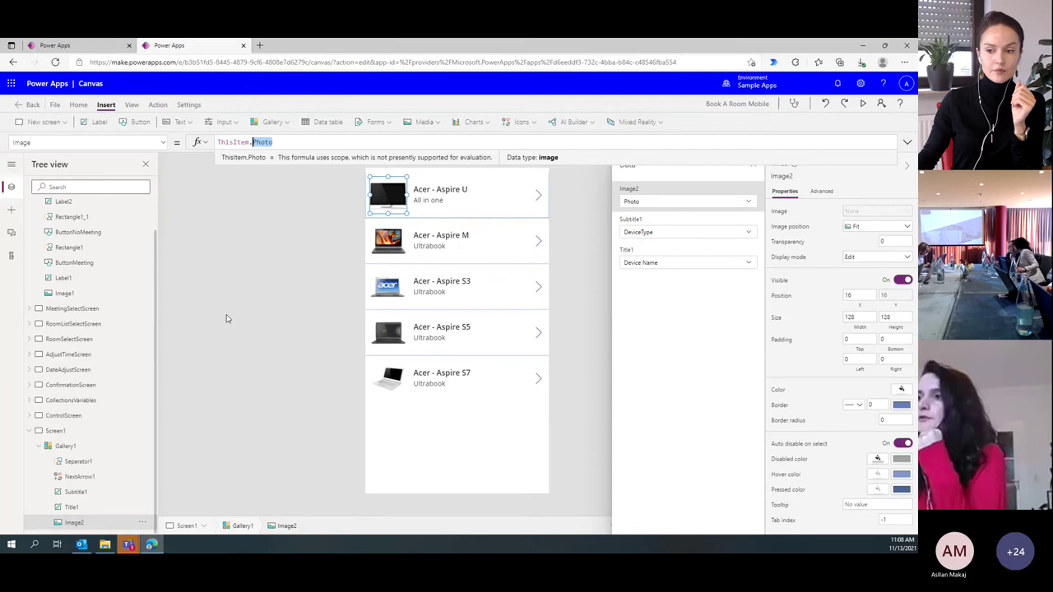
{"action": "left_click", "coordinate": [449, 190]}
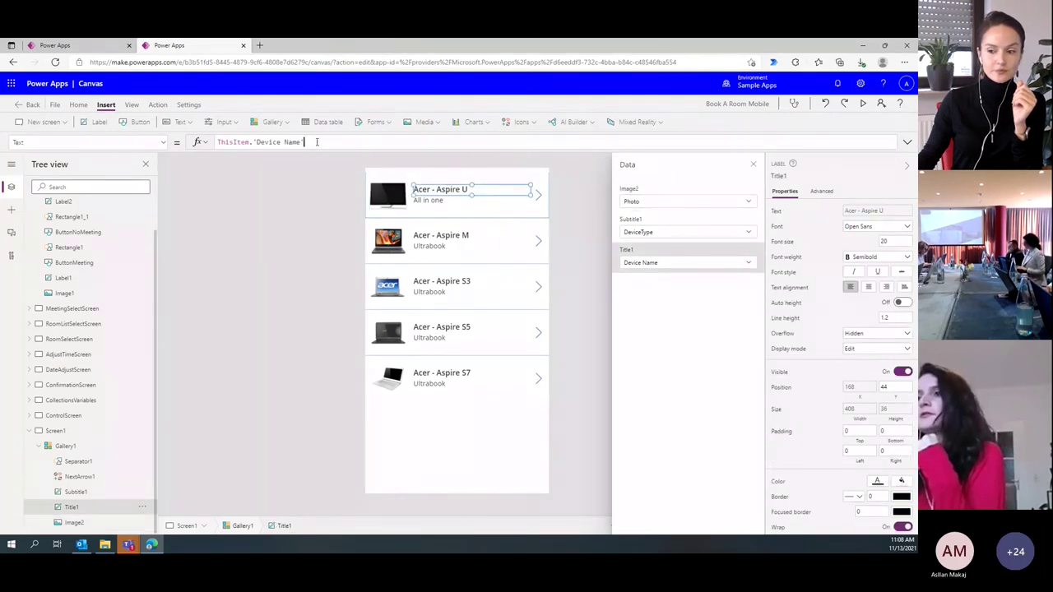
Remove 'Device Name' from the Title1 label's Text formula and choose the 'Device Name' field again after ThisItem
{"action": "left_click_drag", "start_coordinate": [303, 143], "coordinate": [252, 142]}
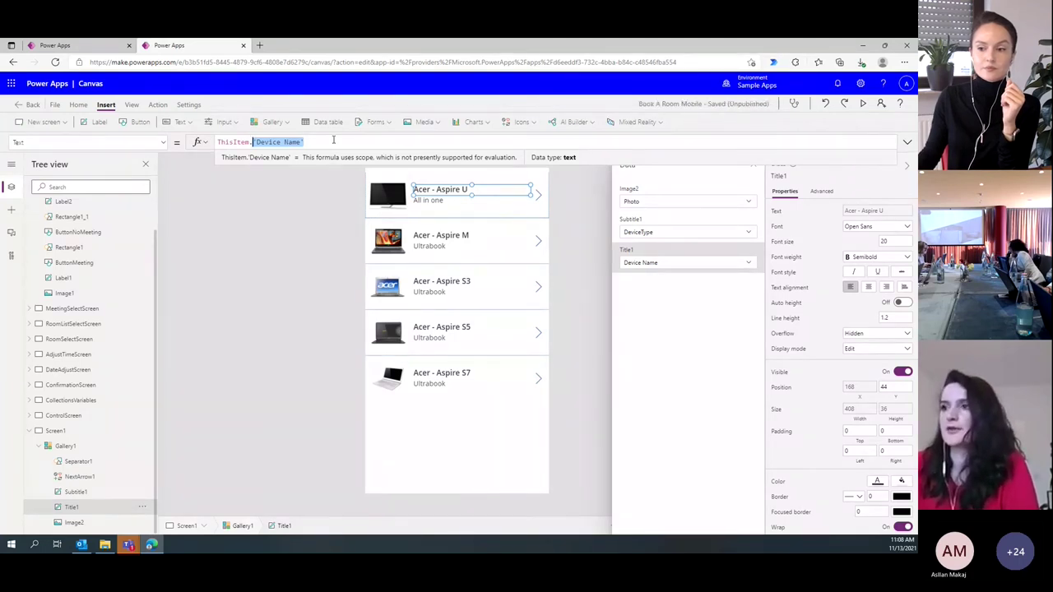
{"action": "key", "text": "BackSpace"}
{"action": "key", "text": "BackSpace"}
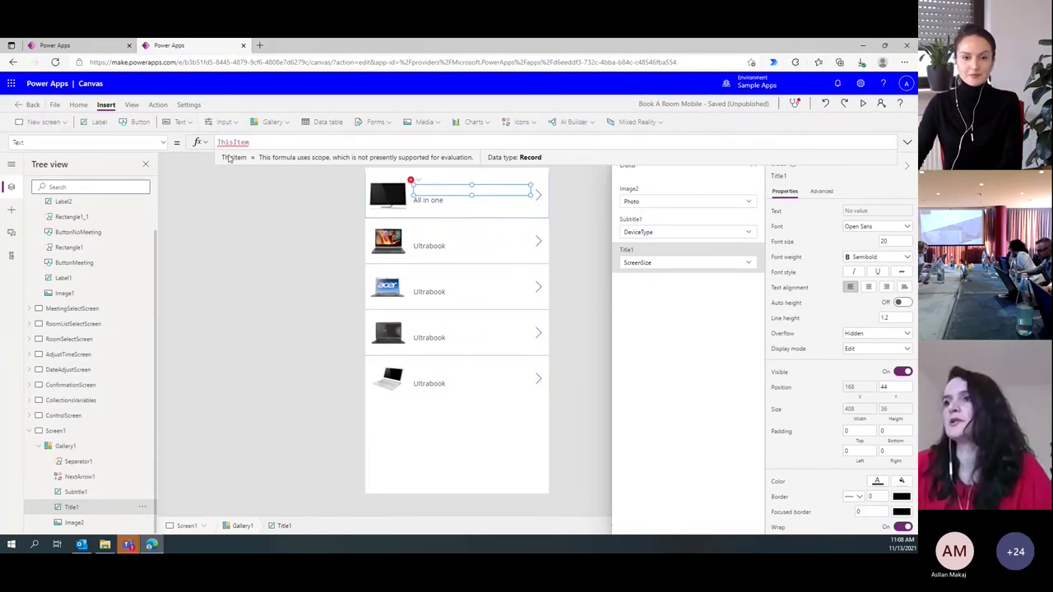
{"action": "type", "text": "."}
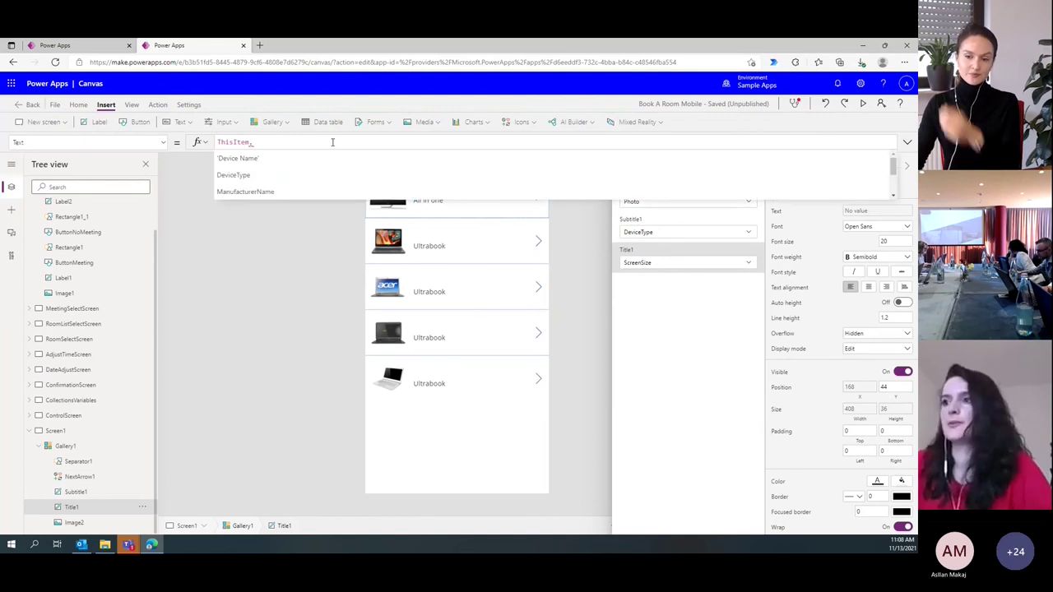
{"action": "scroll", "coordinate": [293, 177], "scroll_direction": "down", "scroll_amount": 3}
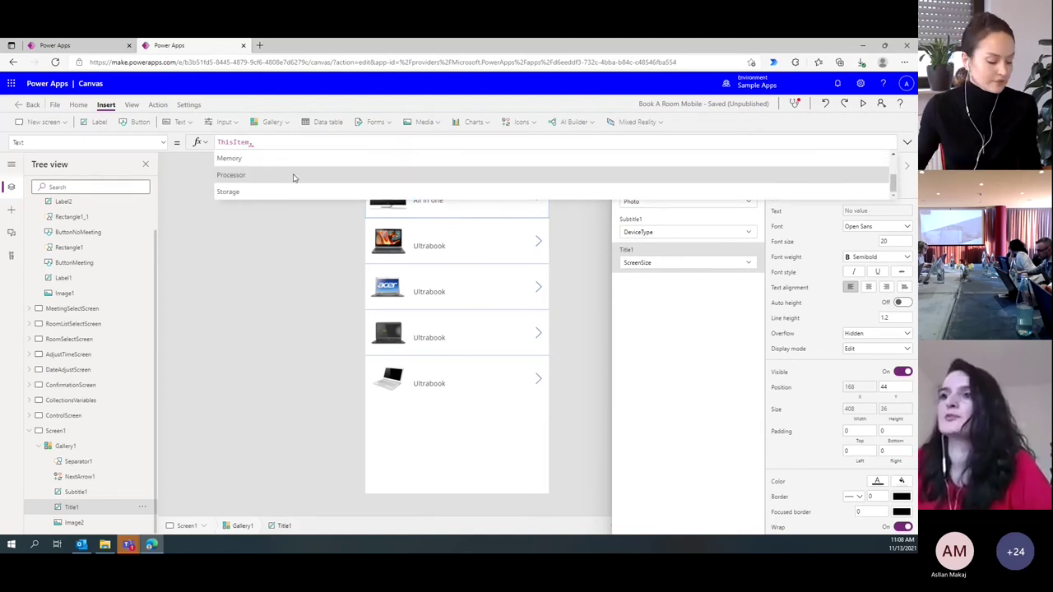
{"action": "scroll", "coordinate": [295, 179], "scroll_direction": "down", "scroll_amount": 2}
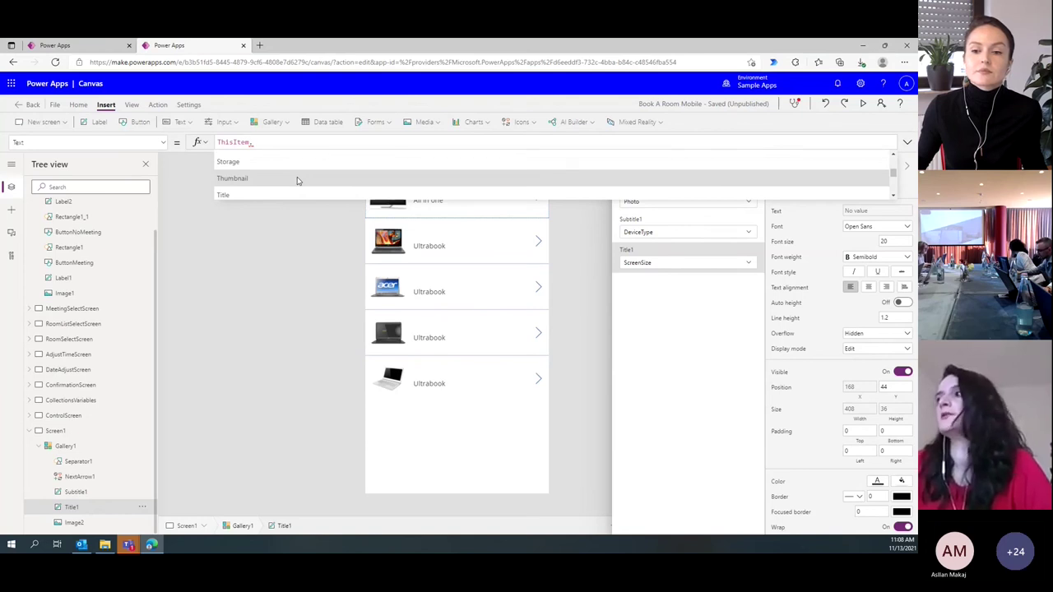
{"action": "scroll", "coordinate": [299, 177], "scroll_direction": "up", "scroll_amount": 5}
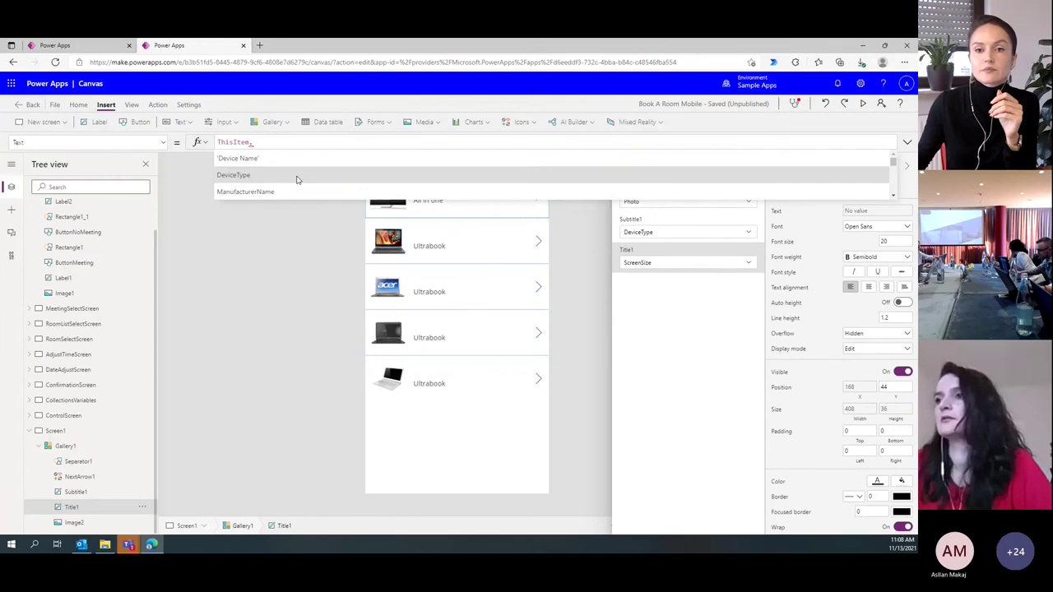
{"action": "left_click", "coordinate": [293, 157]}
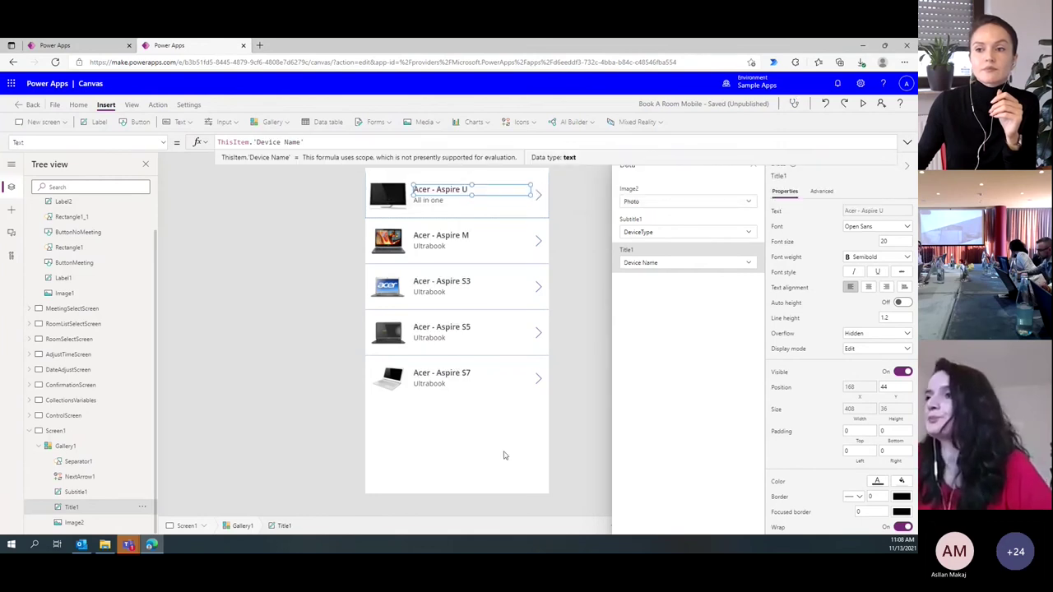
{"action": "left_click", "coordinate": [326, 329]}
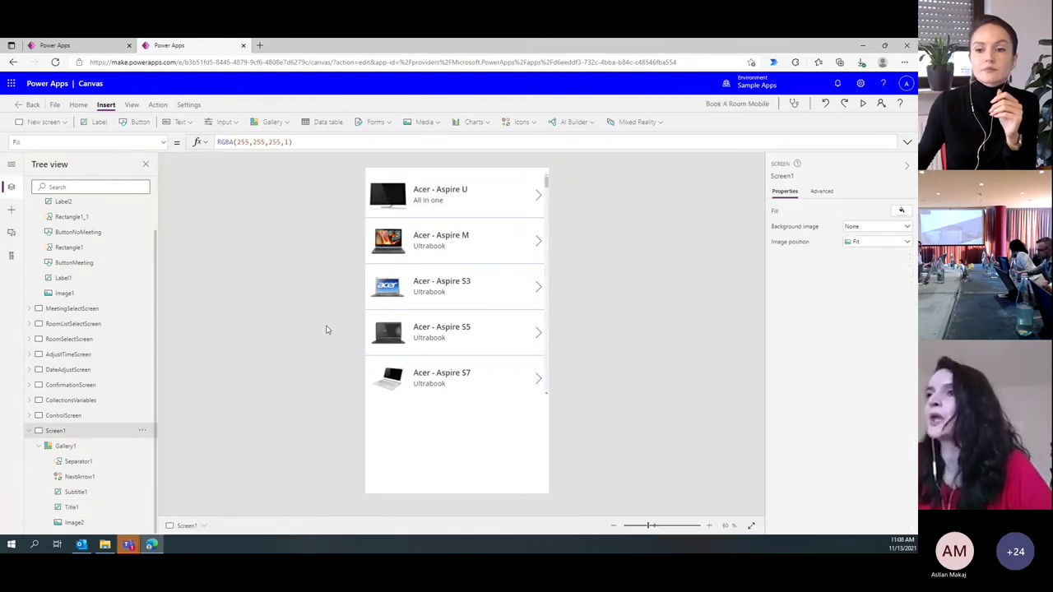
Examine the available text functions for the Text formula of the gallery's Title1 label
{"action": "left_click", "coordinate": [429, 187]}
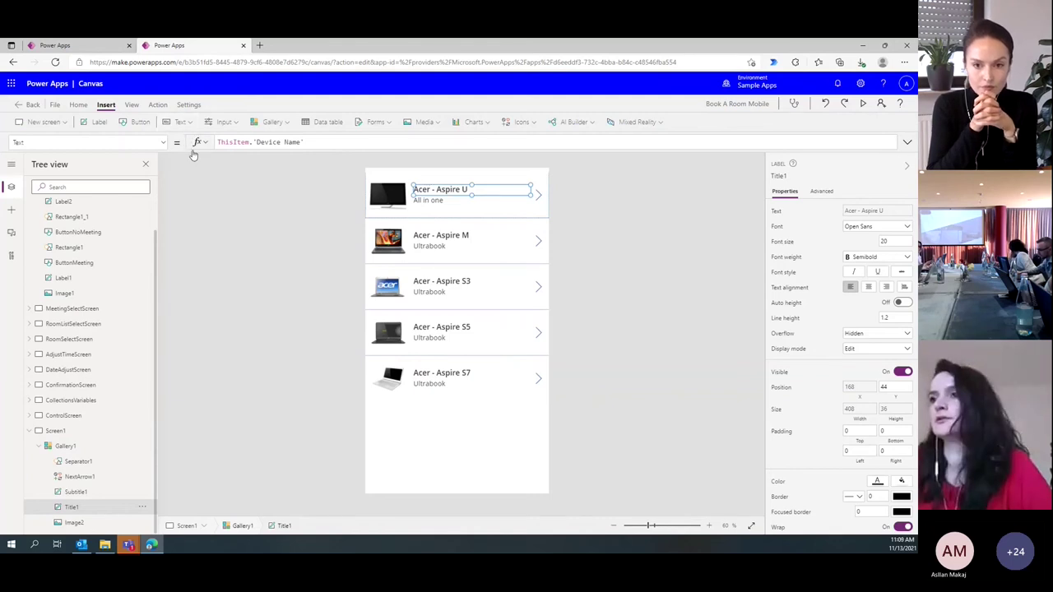
{"action": "left_click", "coordinate": [345, 138]}
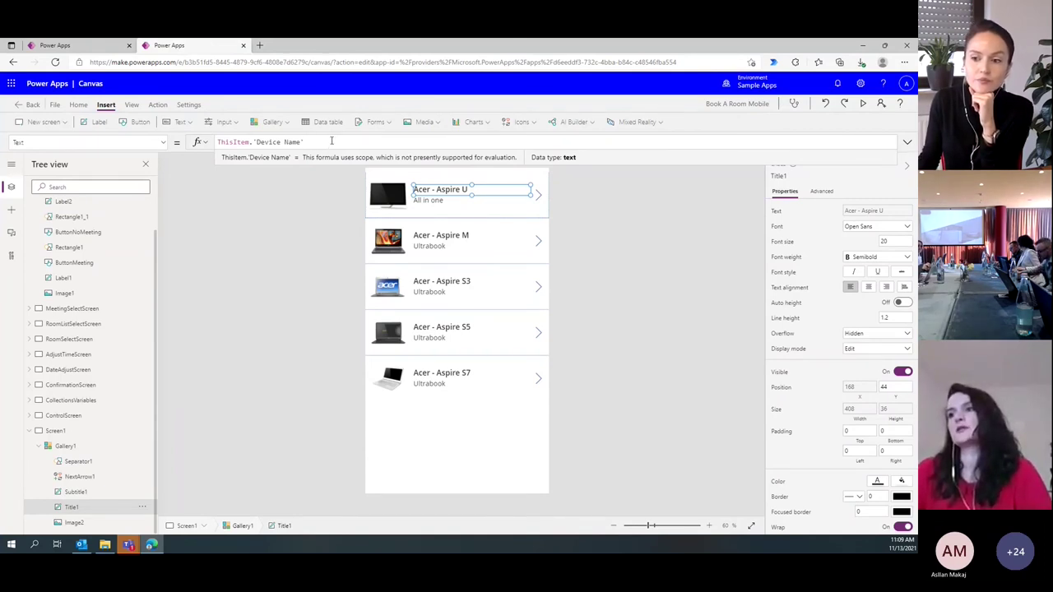
{"action": "left_click", "coordinate": [204, 143]}
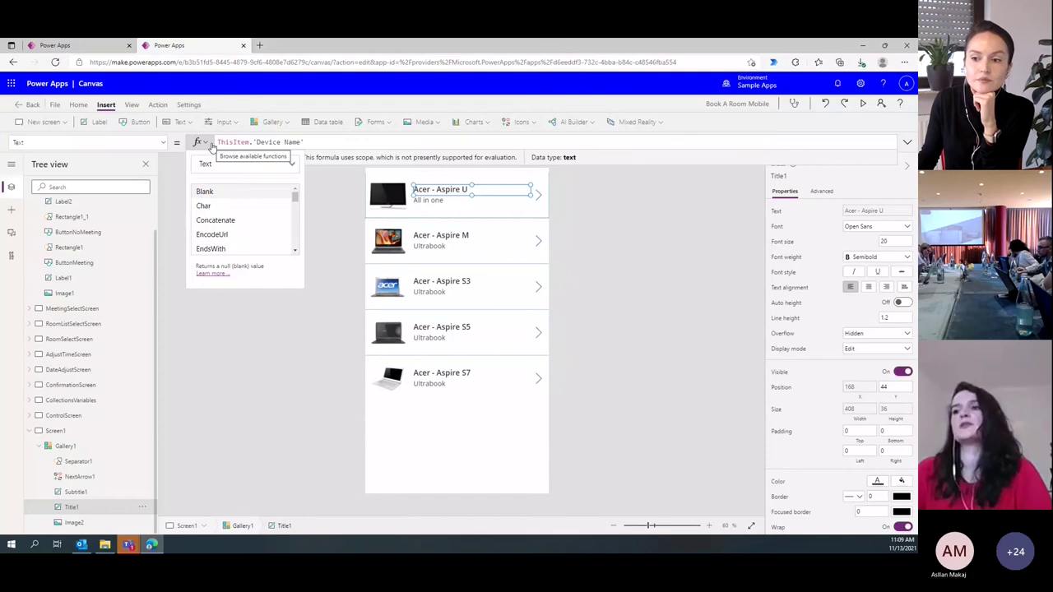
{"action": "scroll", "coordinate": [239, 220], "scroll_direction": "down", "scroll_amount": 1}
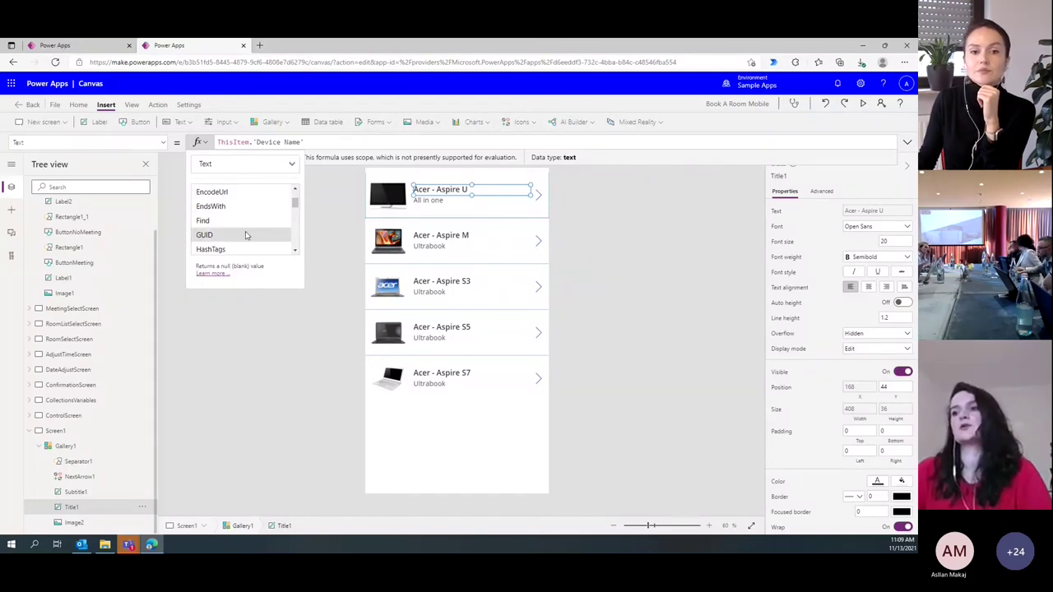
{"action": "scroll", "coordinate": [247, 210], "scroll_direction": "up", "scroll_amount": 1}
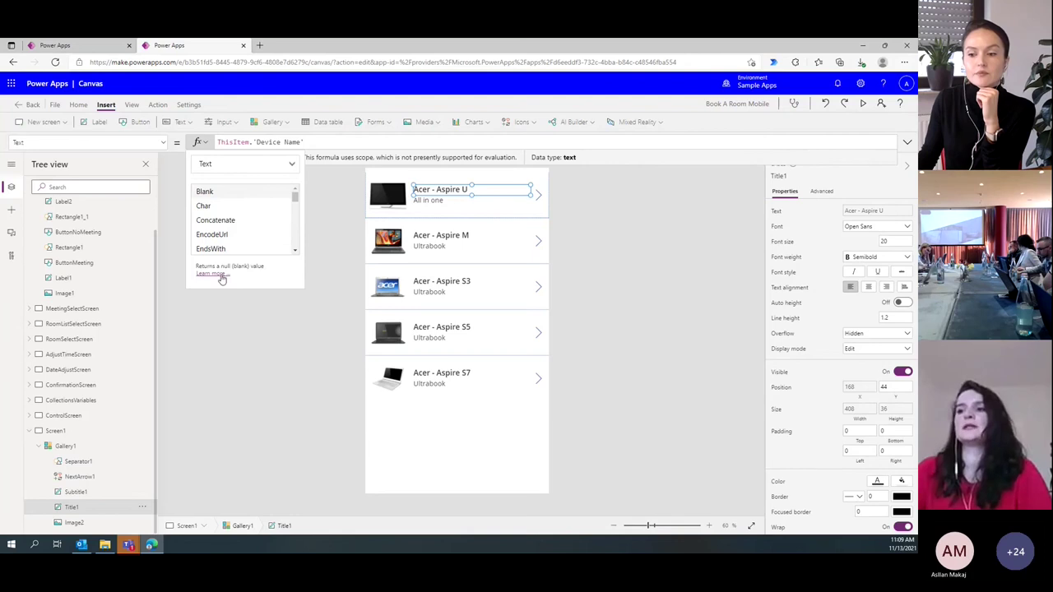
{"action": "left_click", "coordinate": [292, 335]}
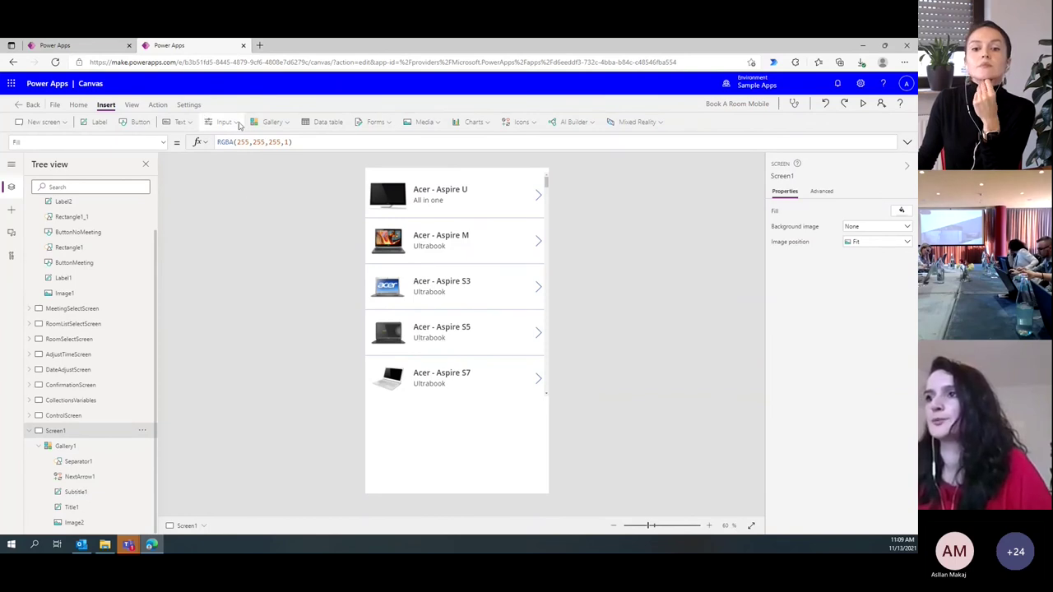
Insert a button on Screen1 and place it centred below the gallery at about X 180, Y 958
{"action": "left_click", "coordinate": [139, 123]}
{"action": "left_click_drag", "start_coordinate": [432, 190], "coordinate": [470, 460]}
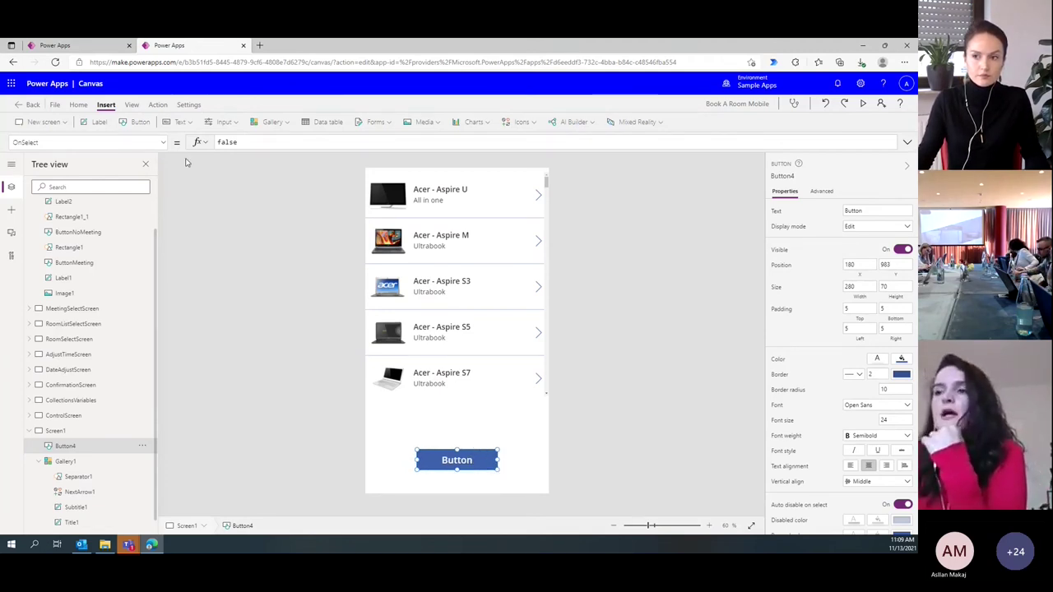
{"action": "left_click", "coordinate": [165, 144]}
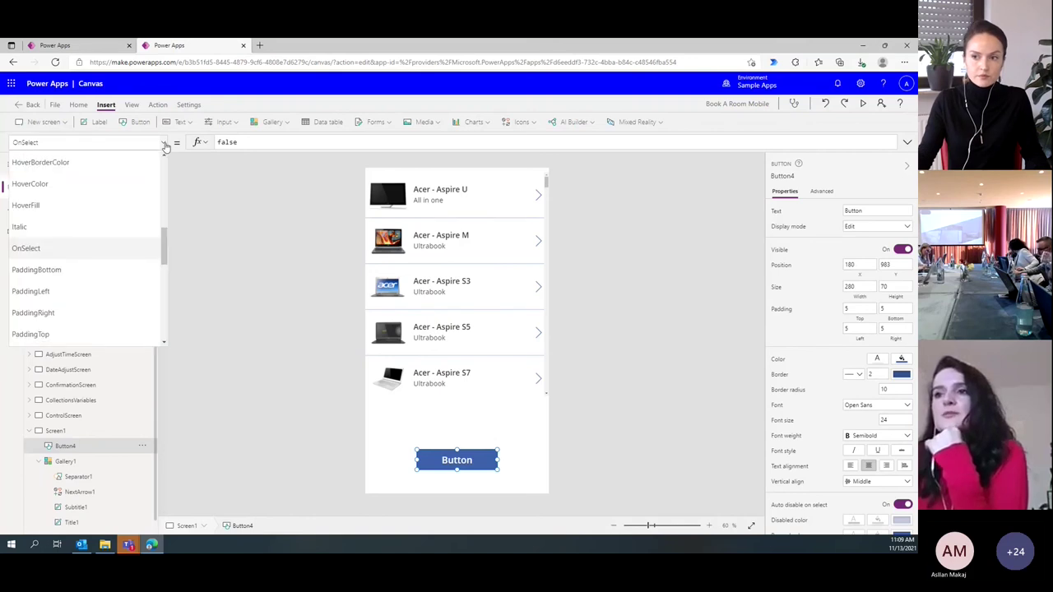
{"action": "left_click", "coordinate": [51, 145]}
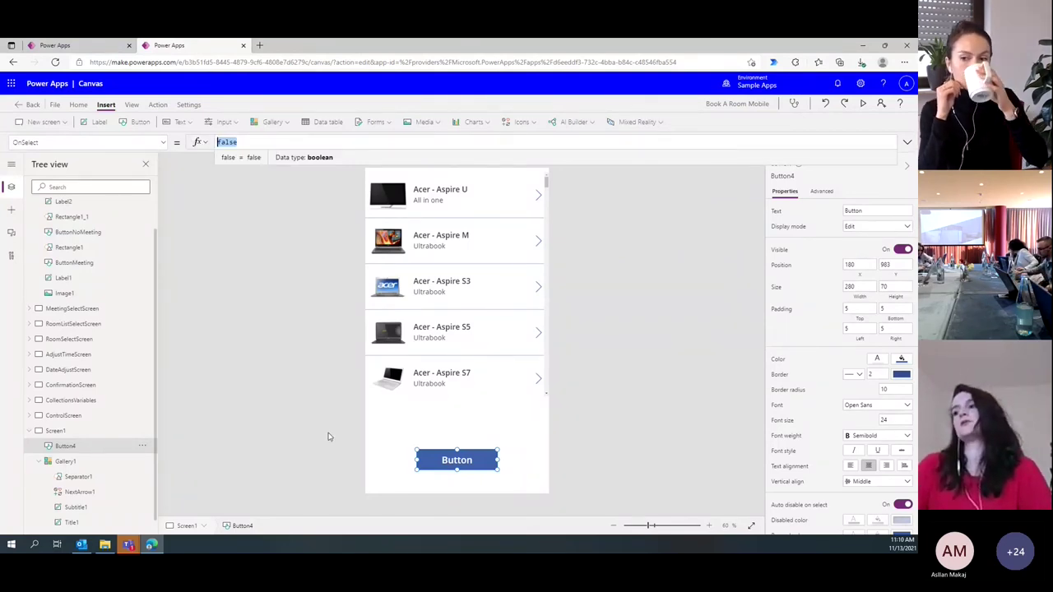
{"action": "left_click", "coordinate": [457, 460]}
{"action": "left_click_drag", "start_coordinate": [457, 460], "coordinate": [456, 452]}
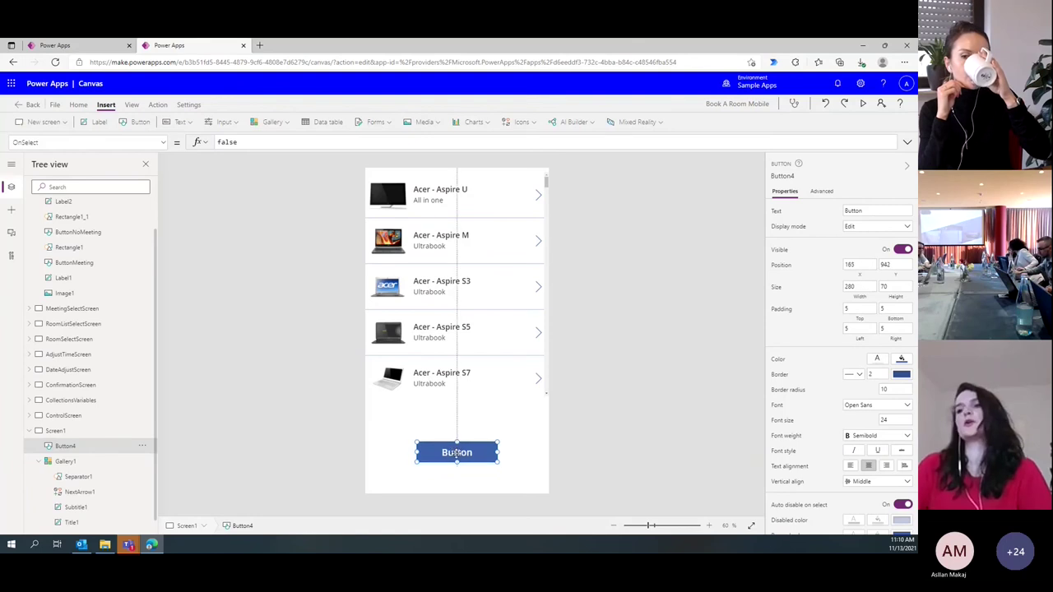
Set the new button's OnSelect formula to Navigate(LandingScreen,ScreenTransition.Cover)
{"action": "scroll", "coordinate": [74, 322], "scroll_direction": "up", "scroll_amount": 1}
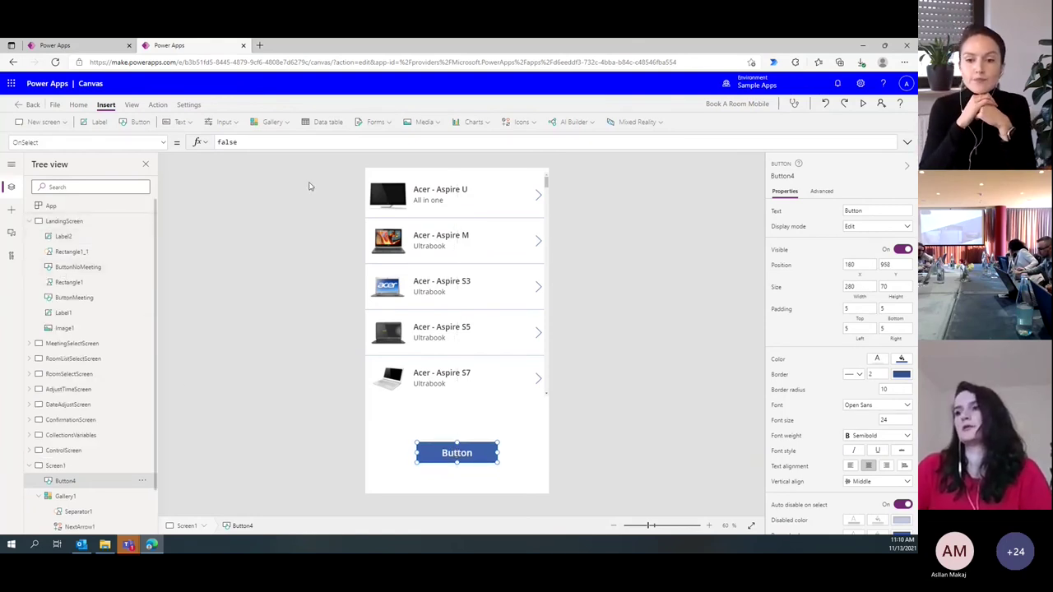
{"action": "double_click", "coordinate": [288, 143]}
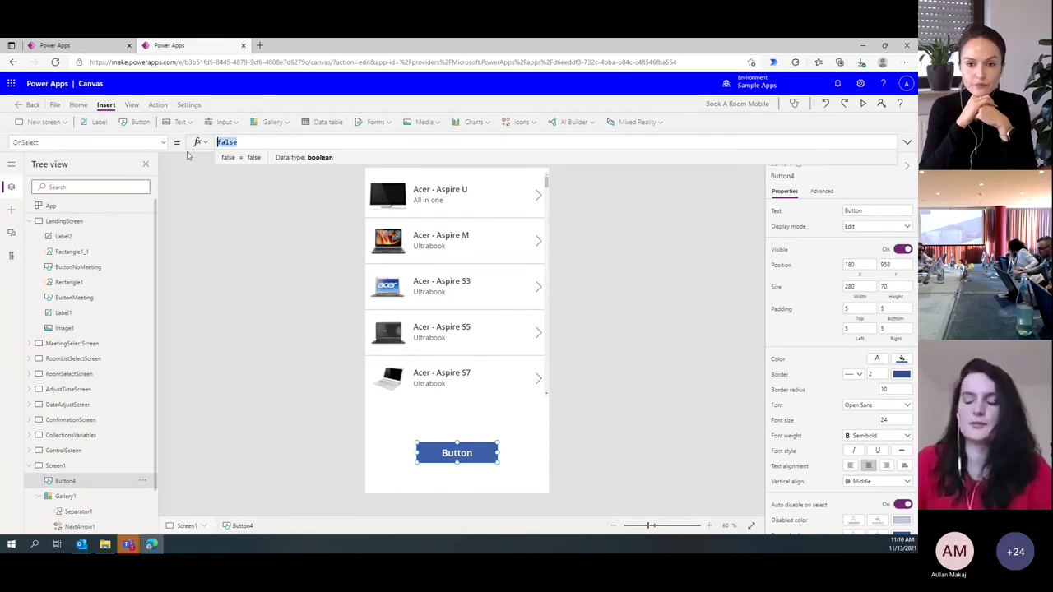
{"action": "type", "text": "Navi"}
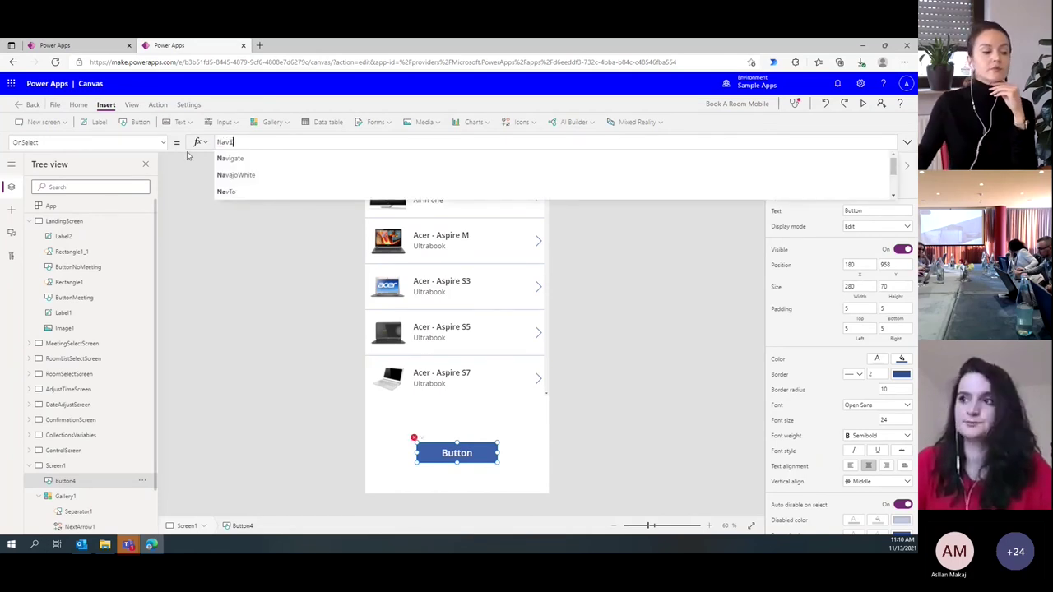
{"action": "left_click", "coordinate": [250, 161]}
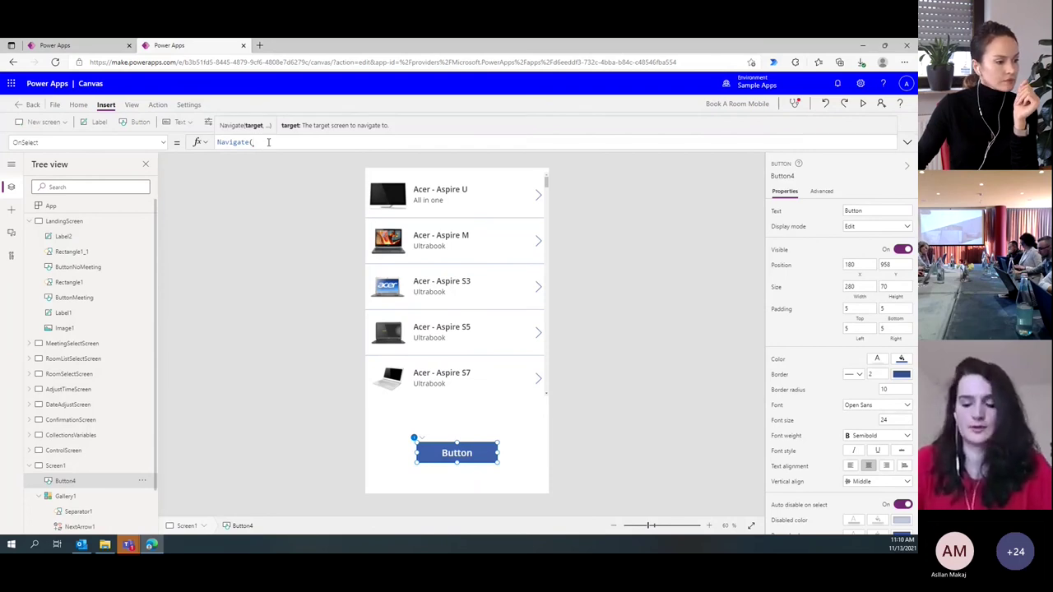
{"action": "type", "text": "lan"}
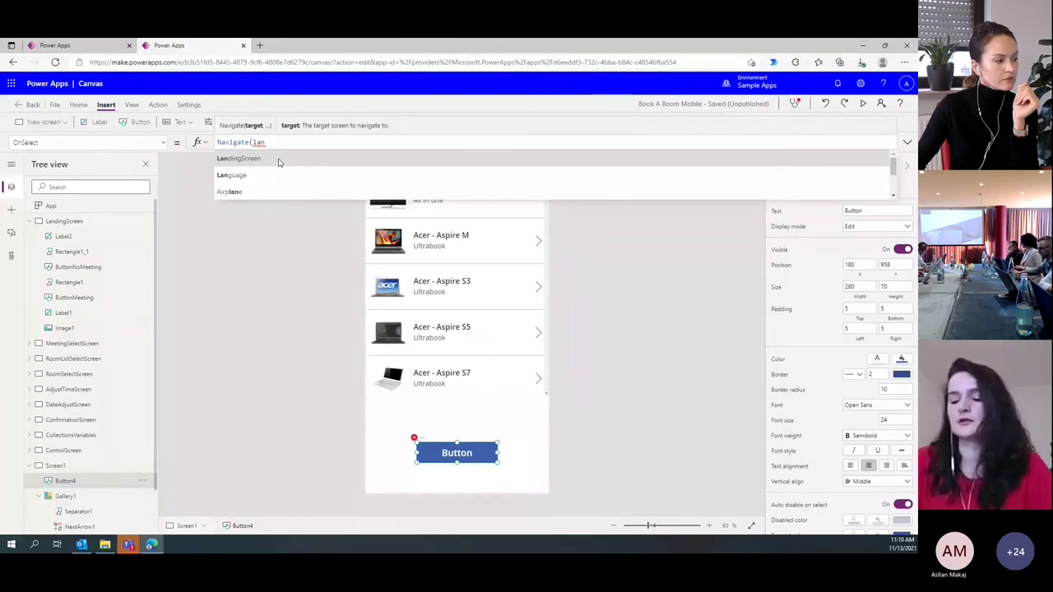
{"action": "left_click", "coordinate": [277, 160]}
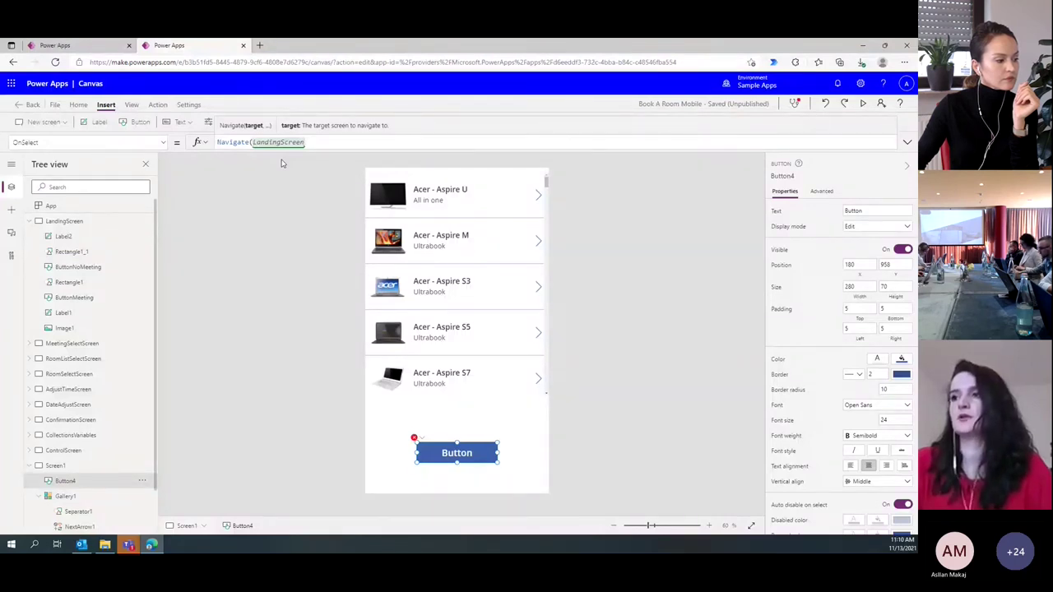
{"action": "type", "text": ","}
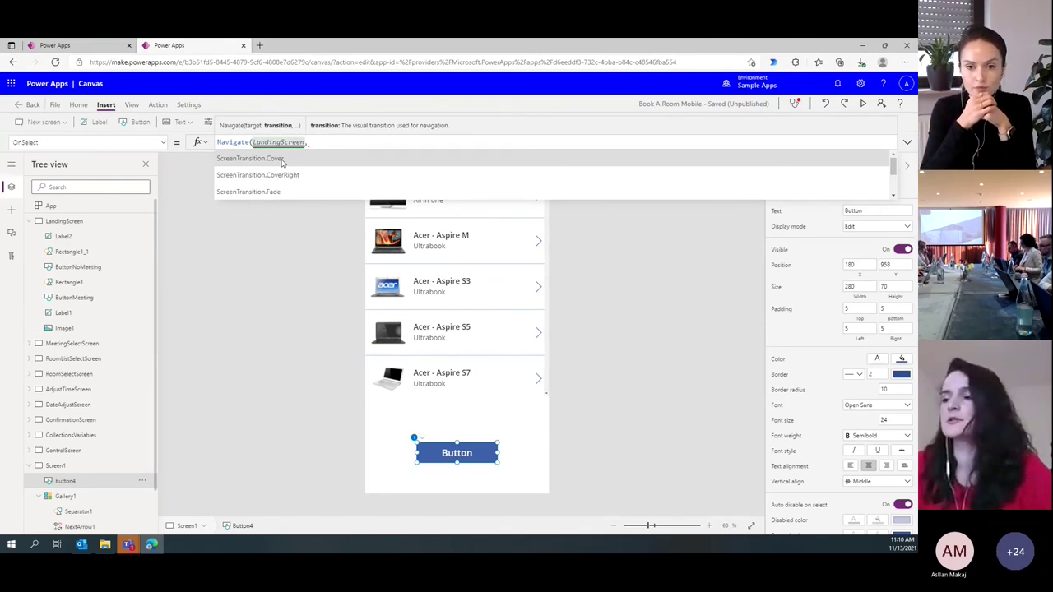
{"action": "scroll", "coordinate": [292, 174], "scroll_direction": "down", "scroll_amount": 1}
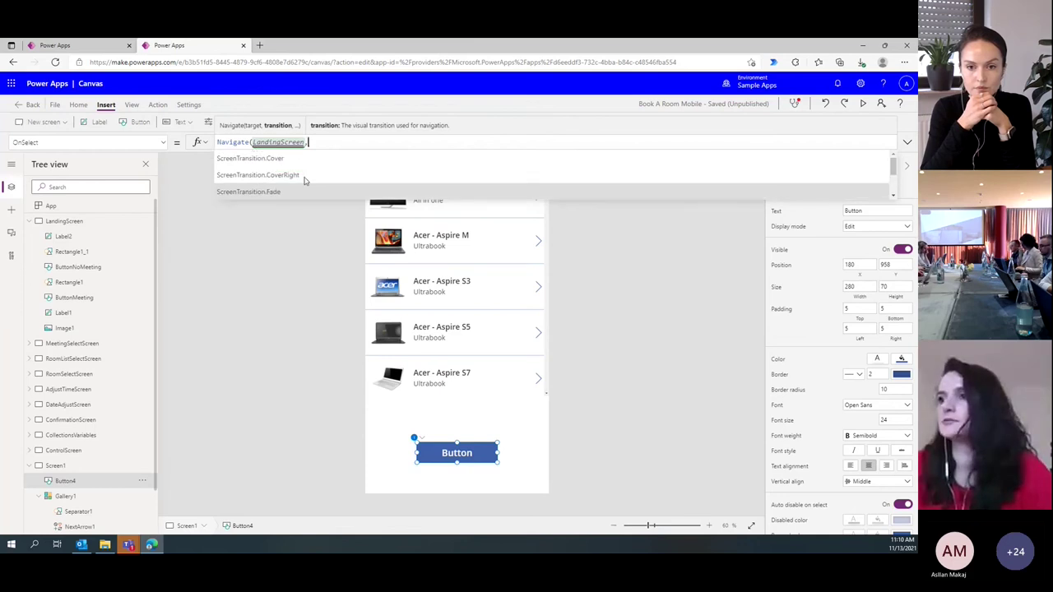
{"action": "scroll", "coordinate": [303, 165], "scroll_direction": "up", "scroll_amount": 1}
{"action": "left_click", "coordinate": [302, 163]}
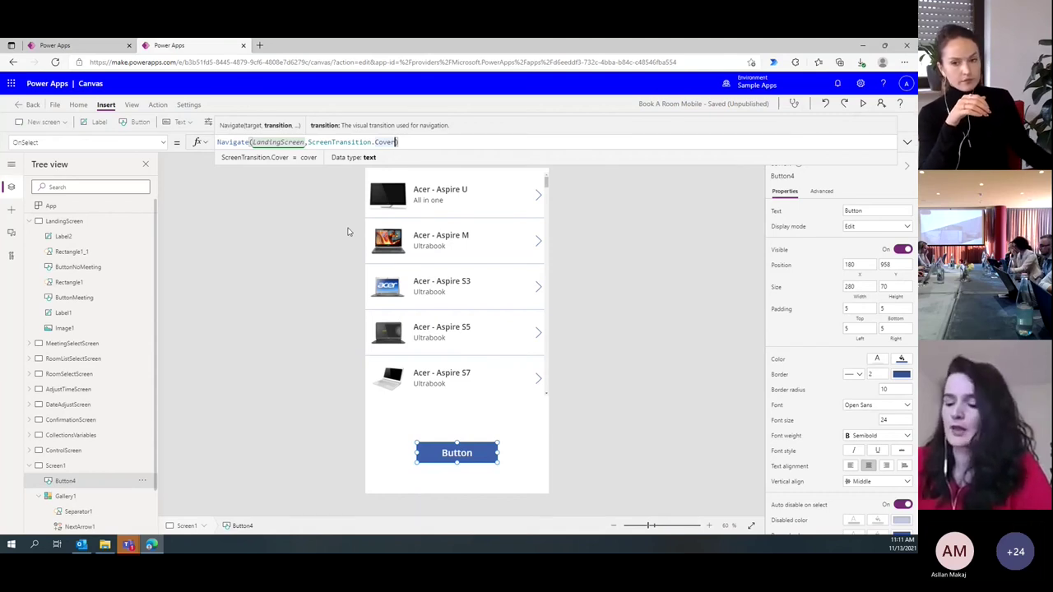
Replace the ScreenTransition.Cover argument in the button's Navigate formula with a single stray quotation mark
{"action": "key", "text": "BackSpace"}
{"action": "key", "text": "BackSpace"}
{"action": "key", "text": "BackSpace"}
{"action": "key", "text": "BackSpace"}
{"action": "key", "text": "BackSpace"}
{"action": "key", "text": "BackSpace"}
{"action": "key", "text": "BackSpace"}
{"action": "key", "text": "BackSpace"}
{"action": "key", "text": "BackSpace"}
{"action": "key", "text": "BackSpace"}
{"action": "key", "text": "BackSpace"}
{"action": "key", "text": "BackSpace"}
{"action": "key", "text": "BackSpace"}
{"action": "key", "text": "BackSpace"}
{"action": "key", "text": "BackSpace"}
{"action": "key", "text": "BackSpace"}
{"action": "key", "text": "BackSpace"}
{"action": "key", "text": "BackSpace"}
{"action": "key", "text": "BackSpace"}
{"action": "key", "text": "BackSpace"}
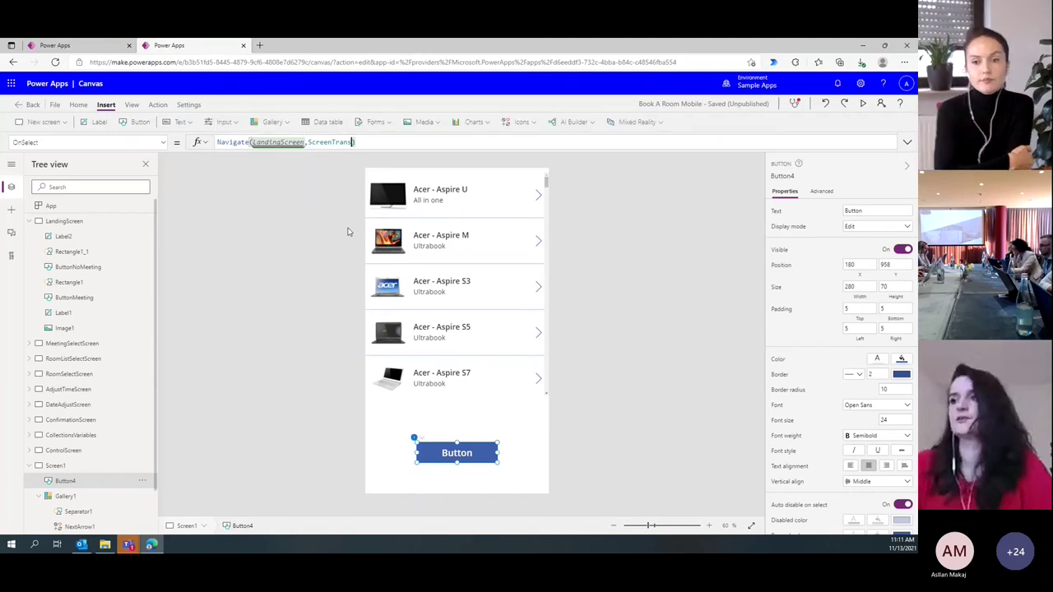
{"action": "key", "text": "BackSpace"}
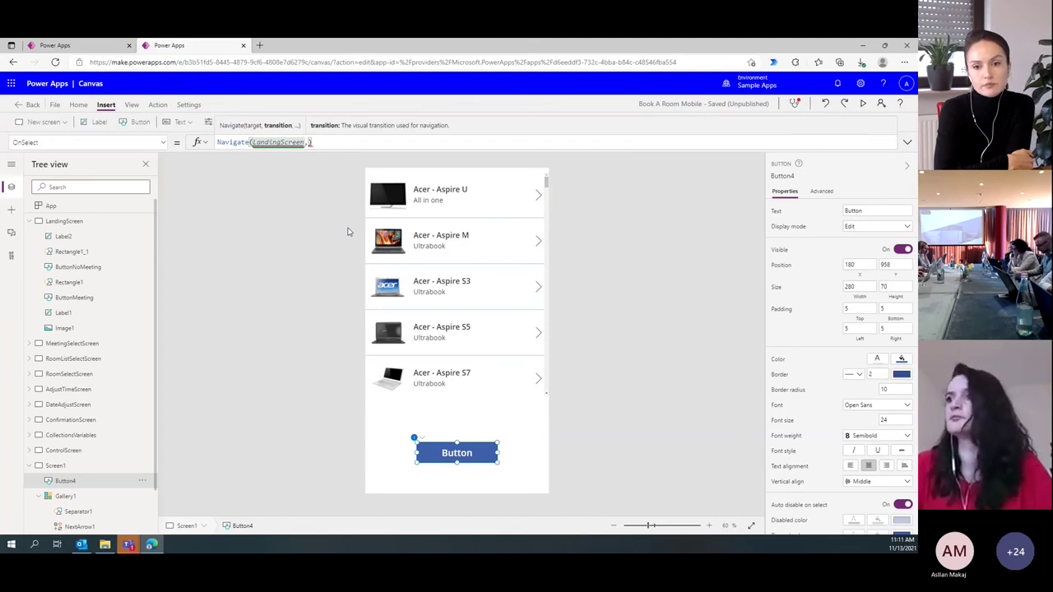
{"action": "type", "text": "\""}
{"action": "key", "text": "BackSpace"}
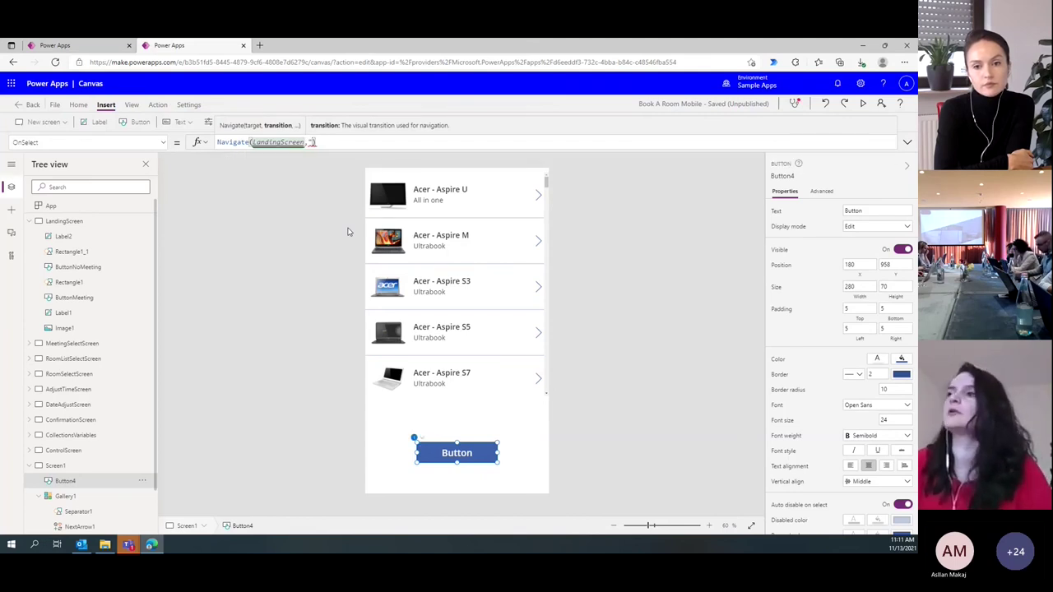
Check the formula errors in the App checker and open the first one listed for the button's OnSelect
{"action": "left_click", "coordinate": [796, 107]}
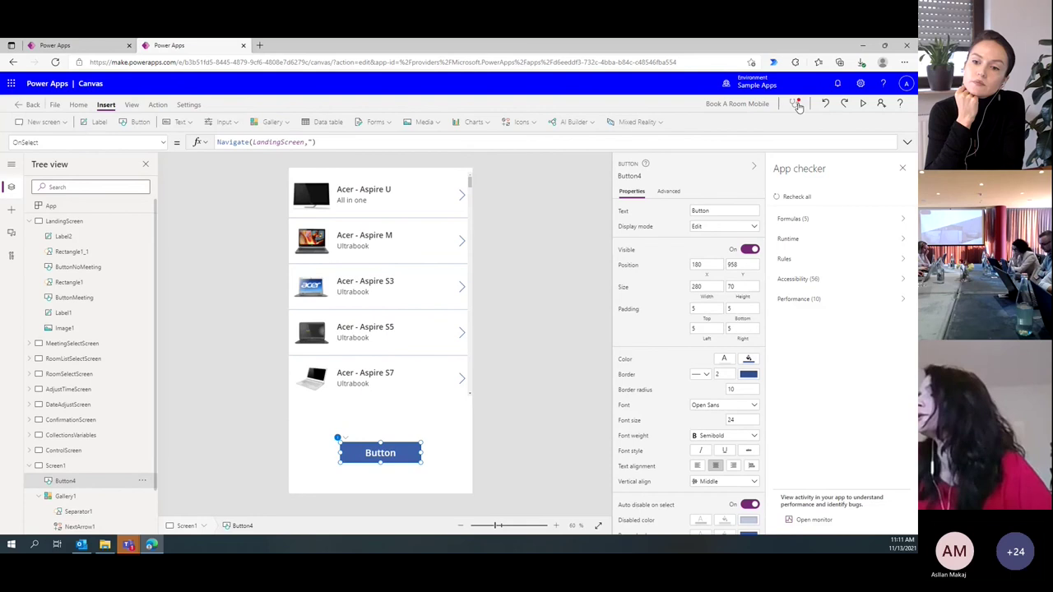
{"action": "left_click", "coordinate": [834, 221]}
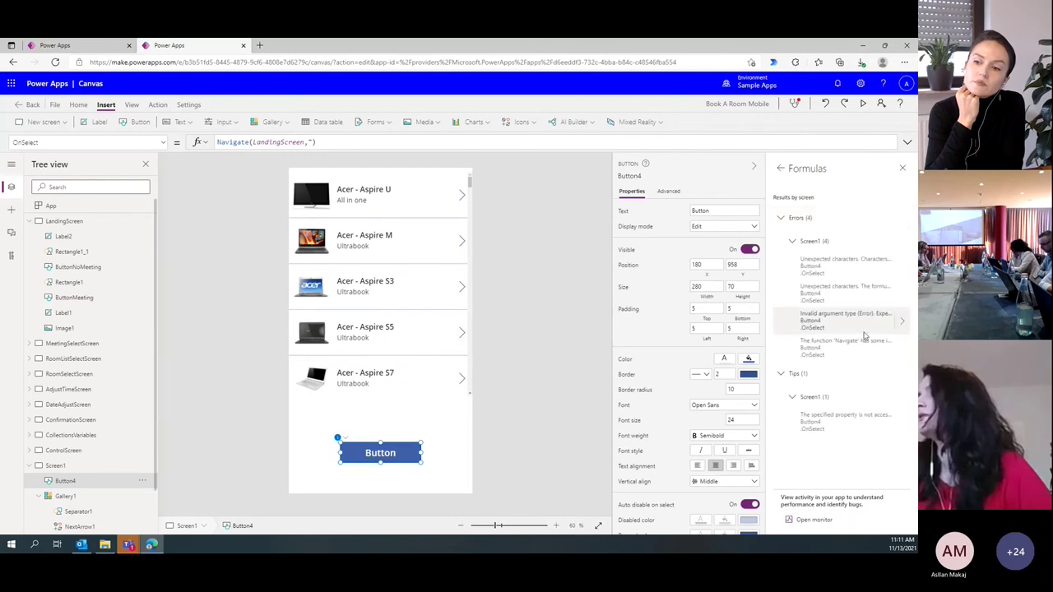
{"action": "left_click", "coordinate": [852, 267]}
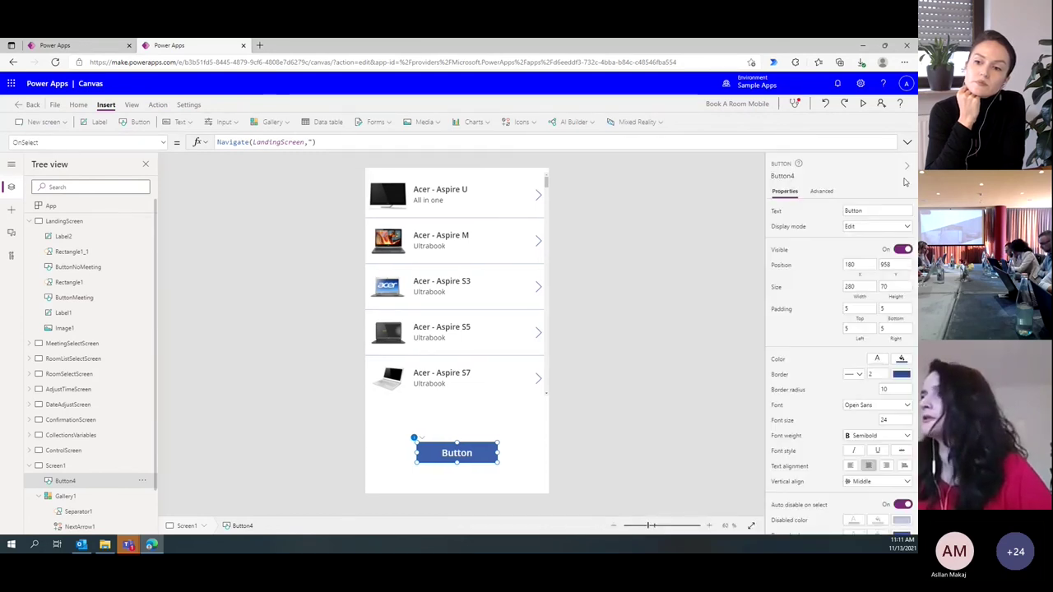
Correct the button's OnSelect formula by replacing the stray quotation mark with ScreenTransition.CoverRight as the transition
{"action": "left_click", "coordinate": [500, 145]}
{"action": "key", "text": "BackSpace"}
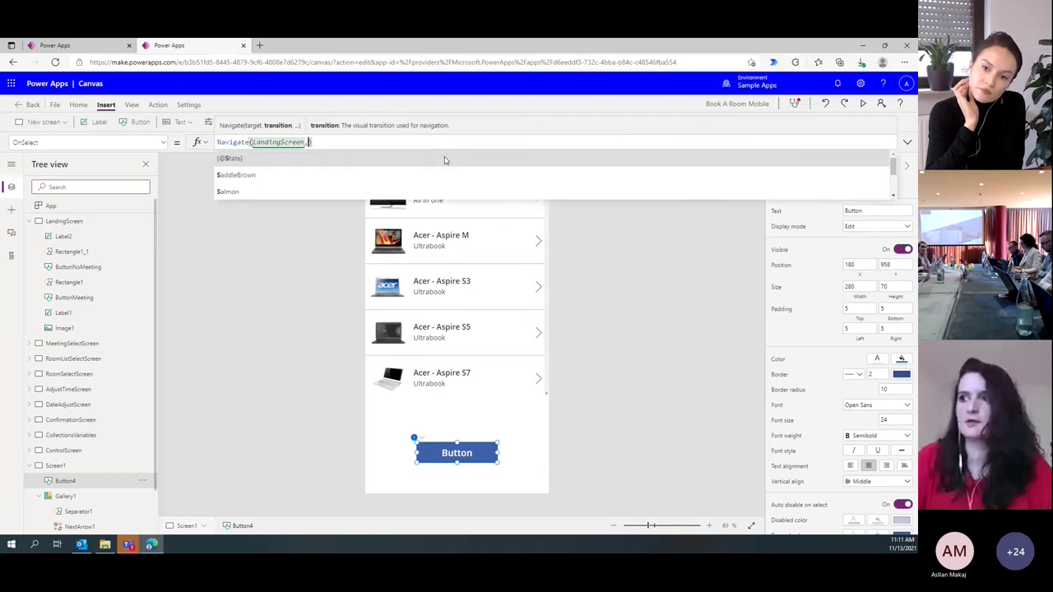
{"action": "left_click", "coordinate": [320, 174]}
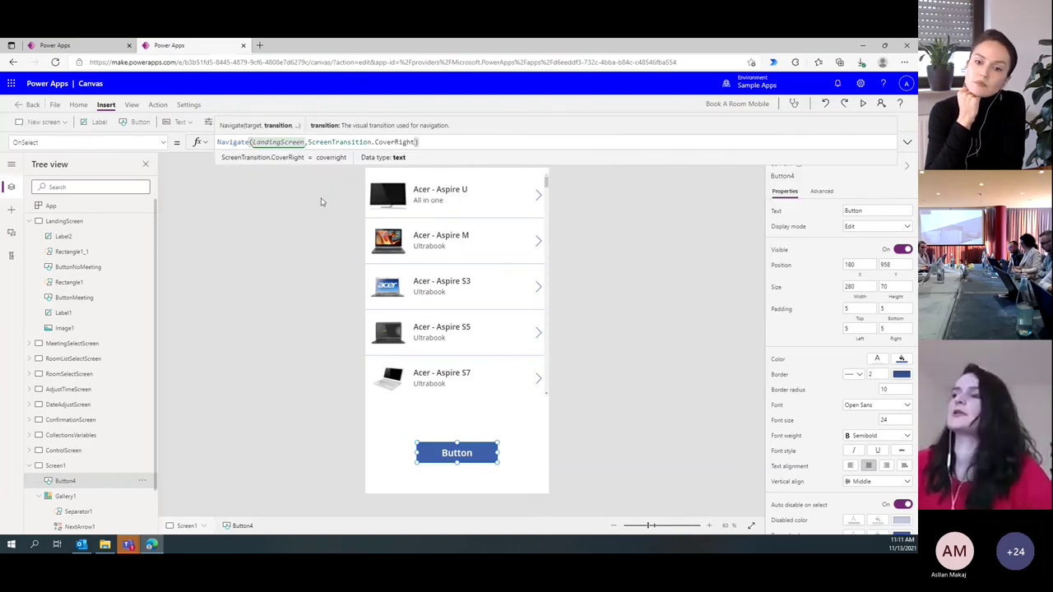
Preview the app from Screen1, test the button's navigation to LandingScreen, and close the preview
{"action": "left_click", "coordinate": [696, 400]}
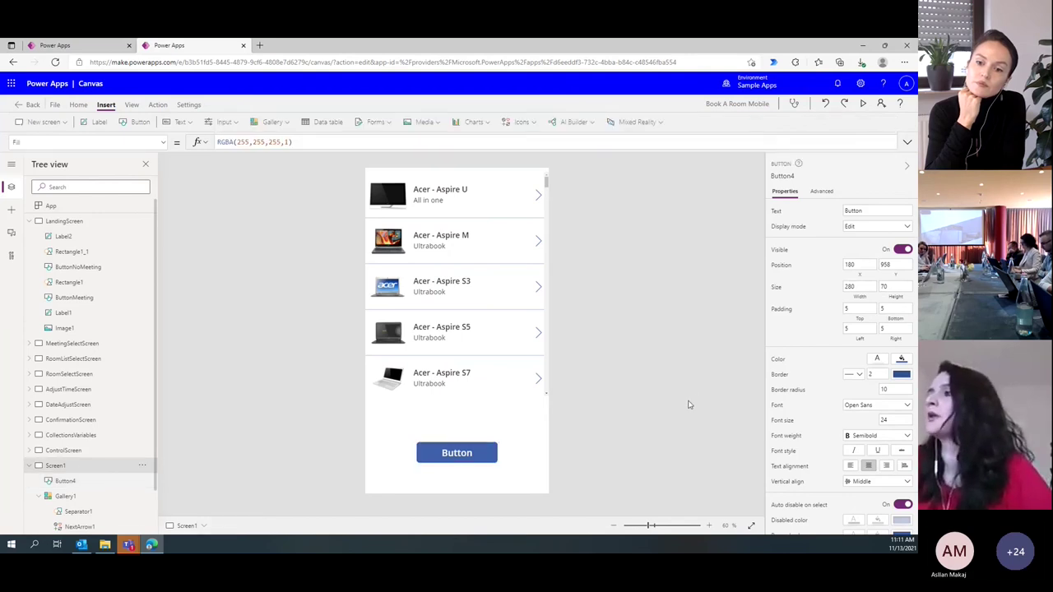
{"action": "left_click", "coordinate": [864, 104]}
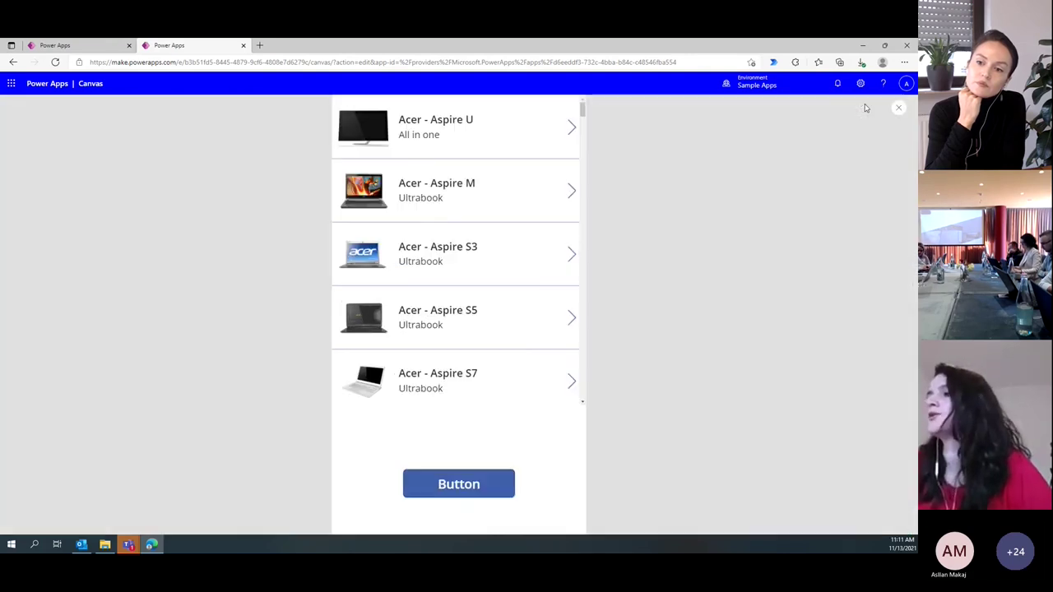
{"action": "left_click", "coordinate": [455, 486]}
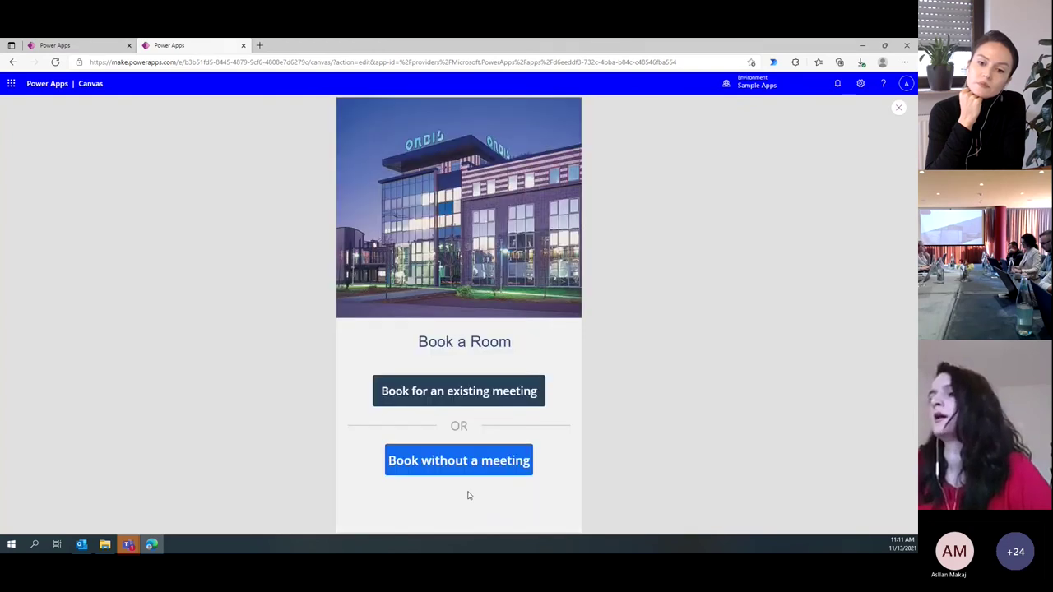
{"action": "left_click", "coordinate": [900, 111]}
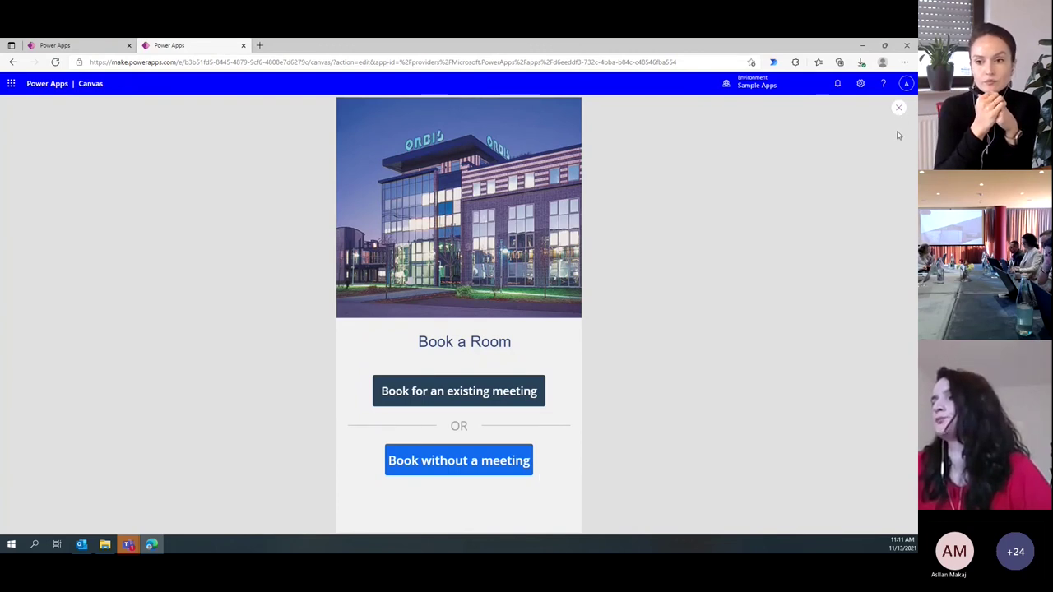
Move the button on Screen1 up to just below the gallery, at about X 225, Y 834
{"action": "scroll", "coordinate": [80, 493], "scroll_direction": "down", "scroll_amount": 2}
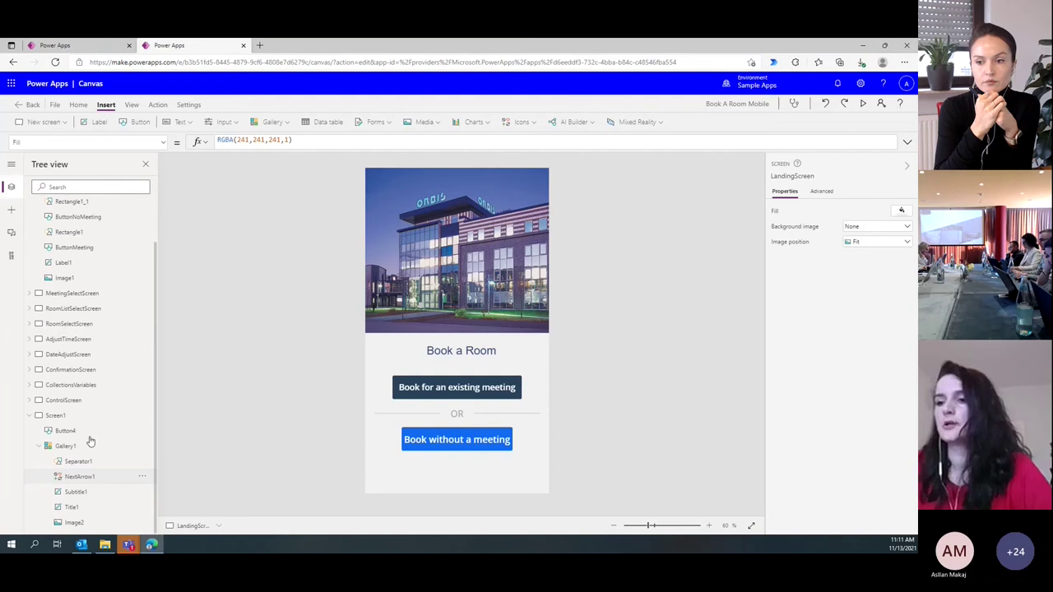
{"action": "left_click", "coordinate": [70, 416]}
{"action": "left_click_drag", "start_coordinate": [460, 451], "coordinate": [474, 416]}
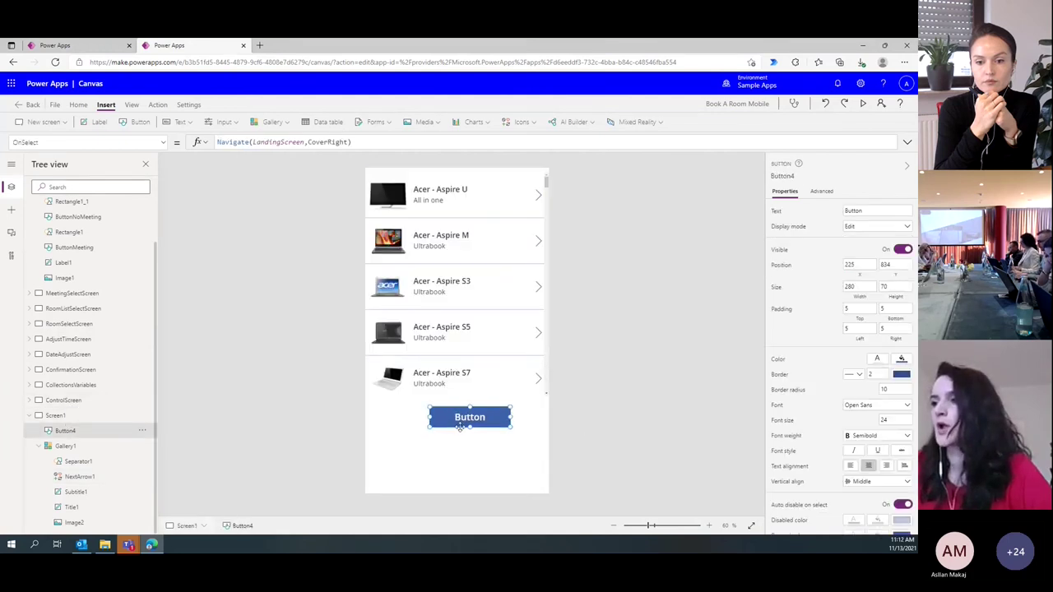
Delete the Devices gallery from Screen1
{"action": "left_click", "coordinate": [66, 446]}
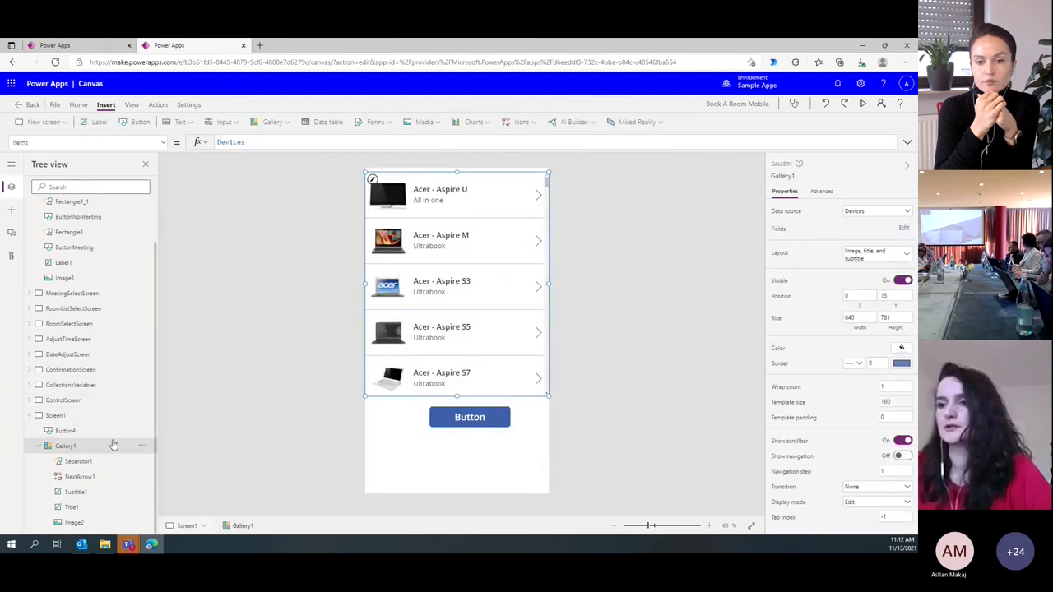
{"action": "left_click", "coordinate": [142, 448]}
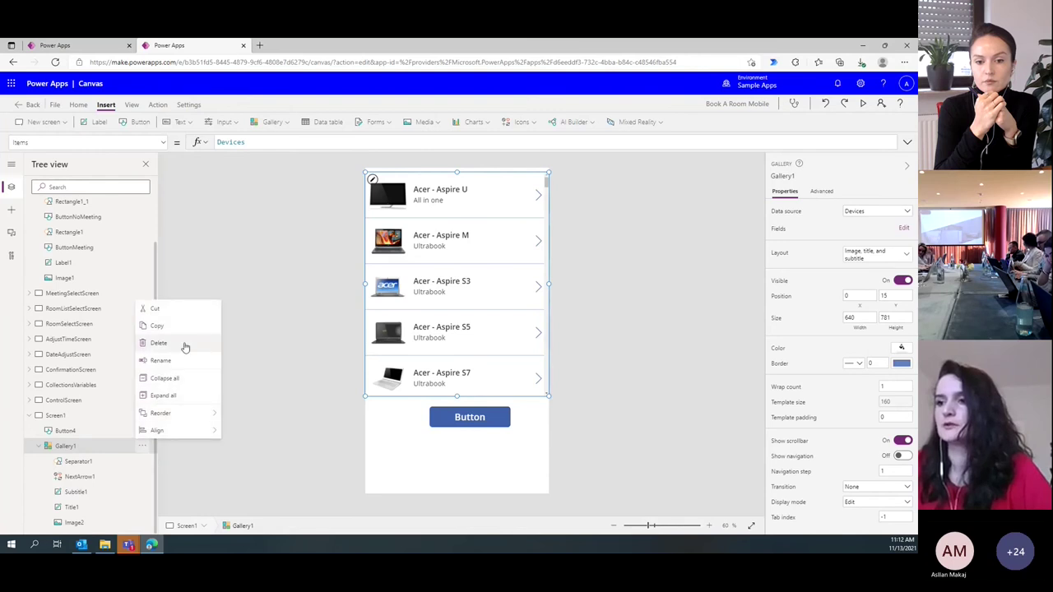
{"action": "left_click", "coordinate": [181, 348]}
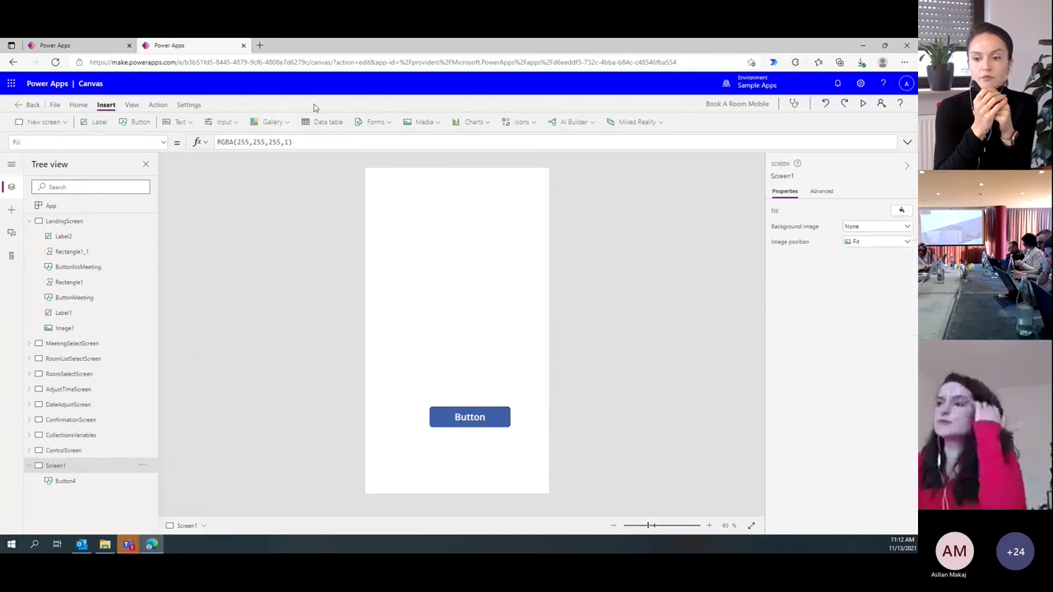
Insert a display form on Screen1, connect it to the Buildings data source, and extend its height to about 645
{"action": "left_click", "coordinate": [374, 122]}
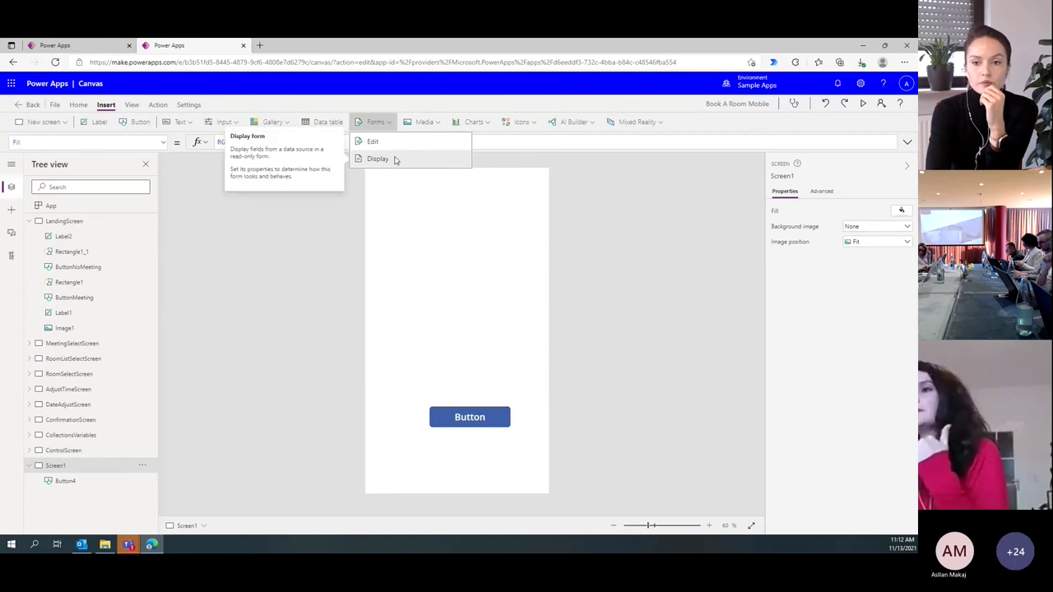
{"action": "left_click", "coordinate": [392, 158]}
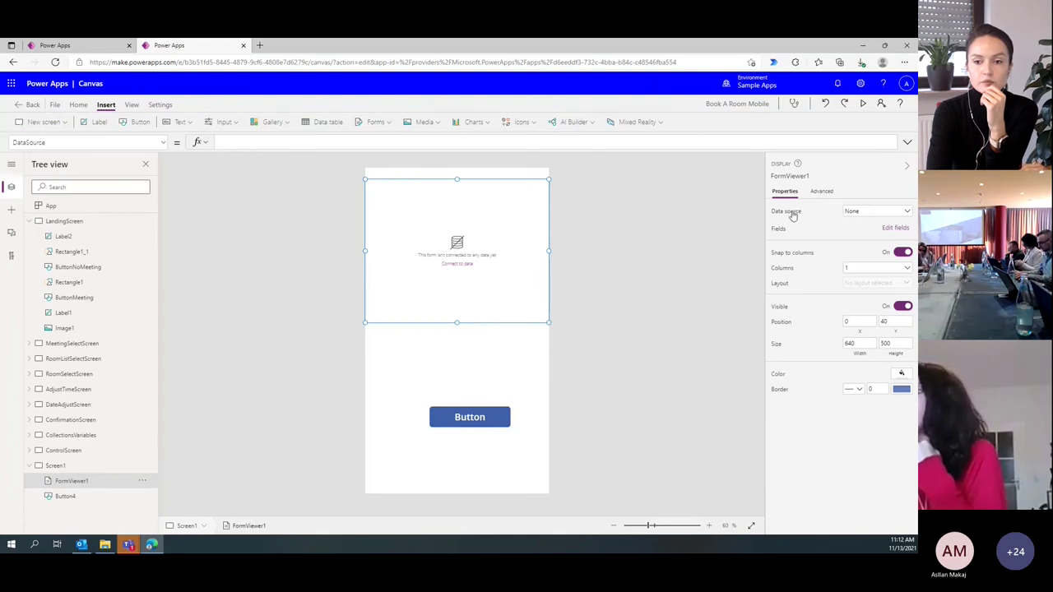
{"action": "left_click", "coordinate": [882, 215]}
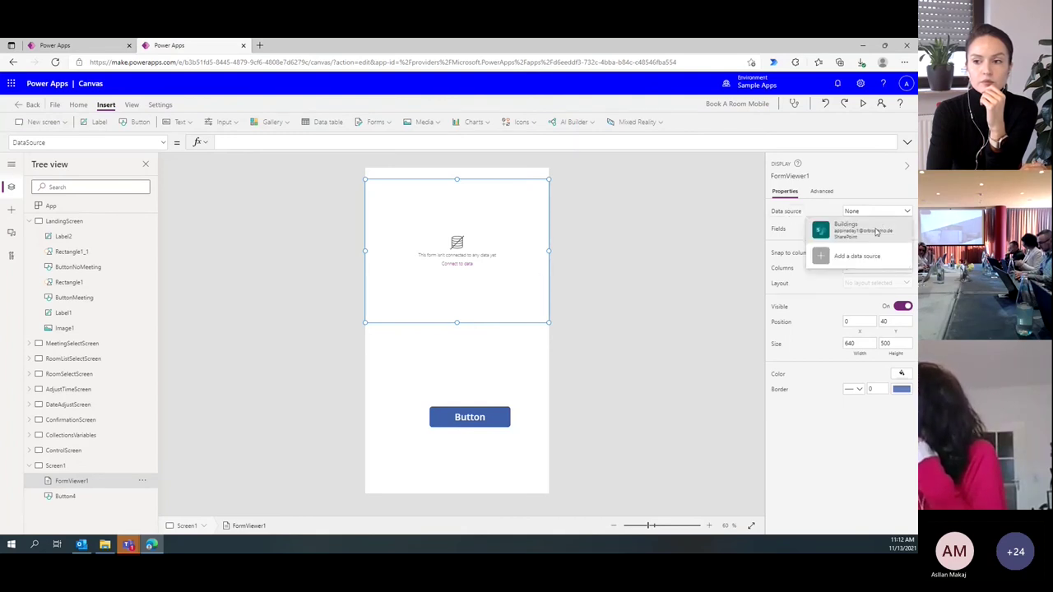
{"action": "left_click", "coordinate": [868, 234]}
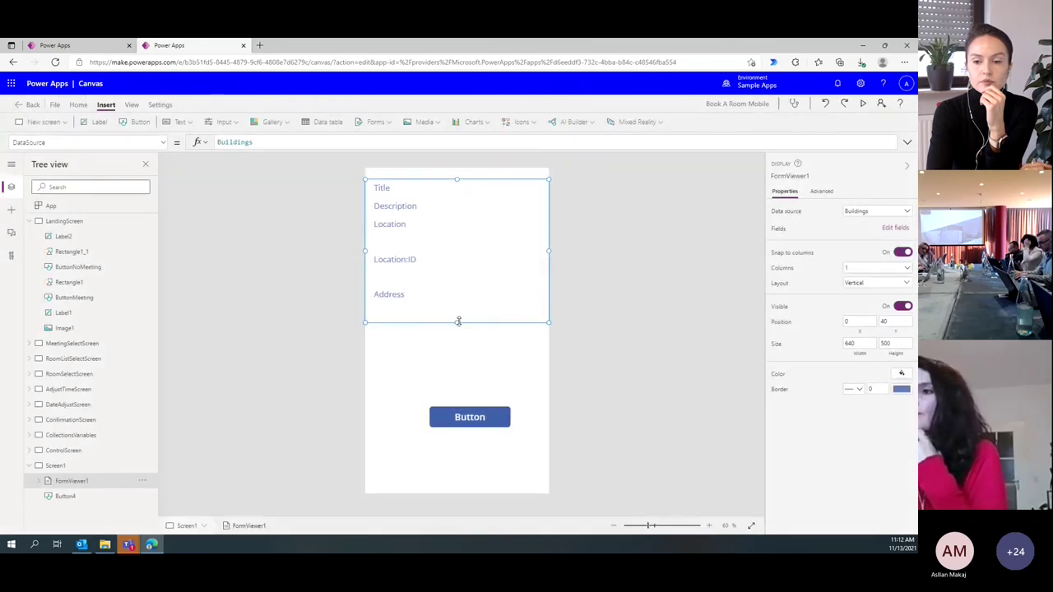
{"action": "left_click_drag", "start_coordinate": [459, 321], "coordinate": [458, 363]}
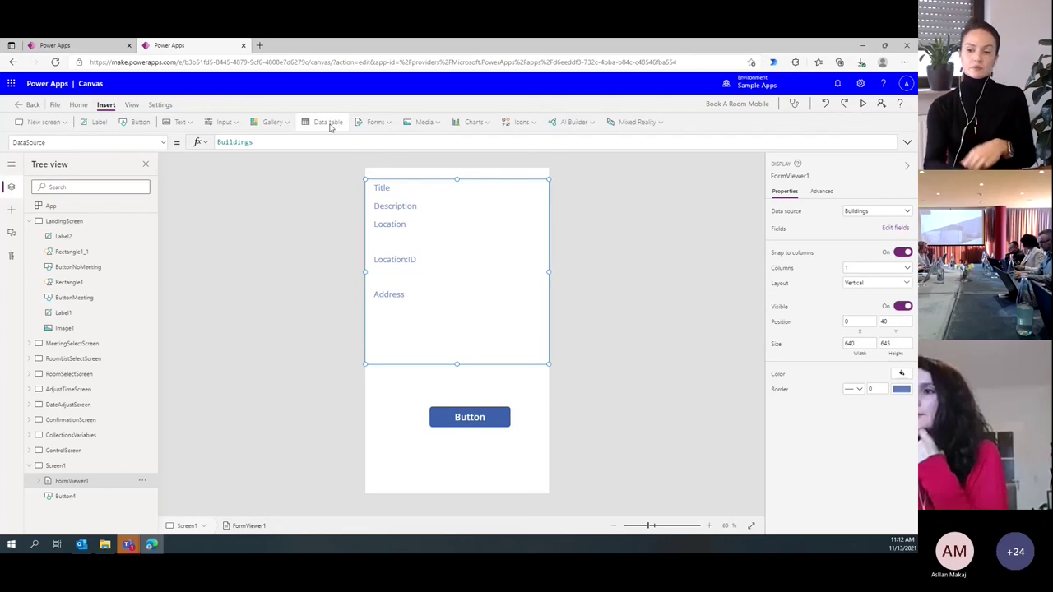
Insert a data table connected to Buildings and fit it between the form's Address field and the button, about 335 high at Y 478
{"action": "left_click", "coordinate": [329, 124]}
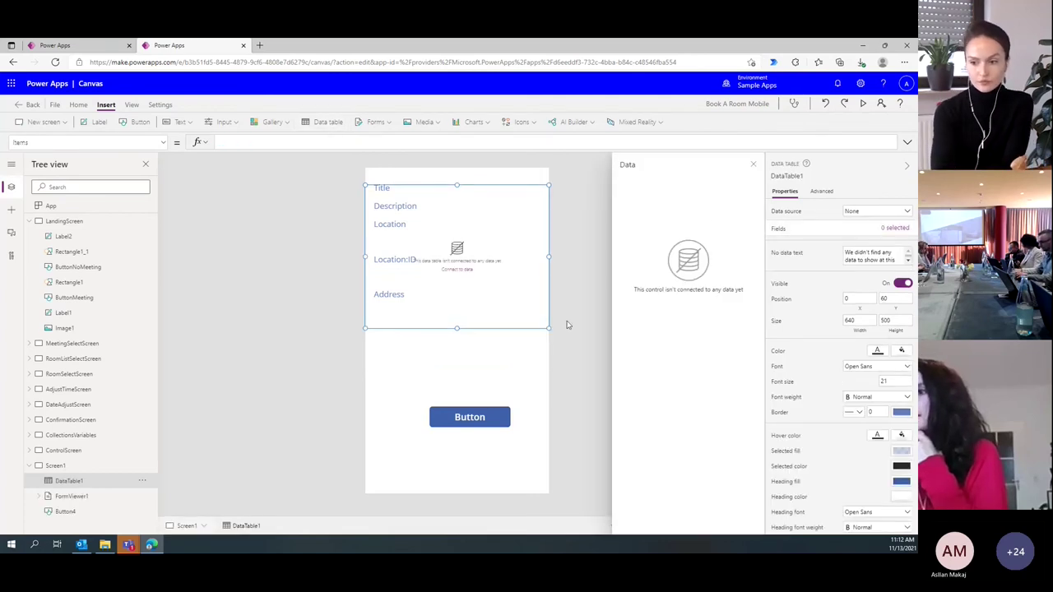
{"action": "left_click", "coordinate": [894, 214]}
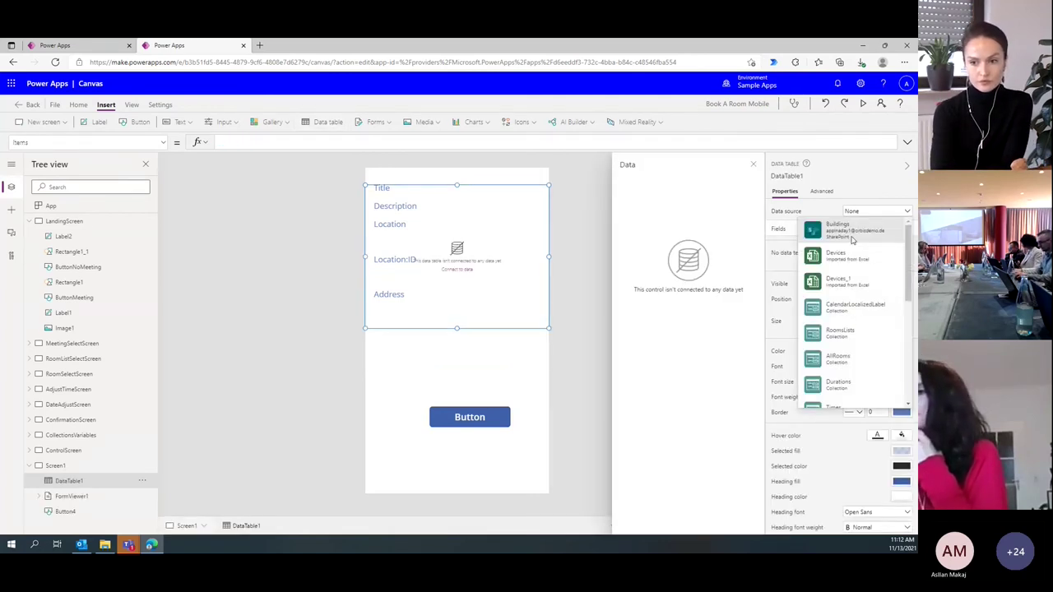
{"action": "left_click", "coordinate": [852, 237]}
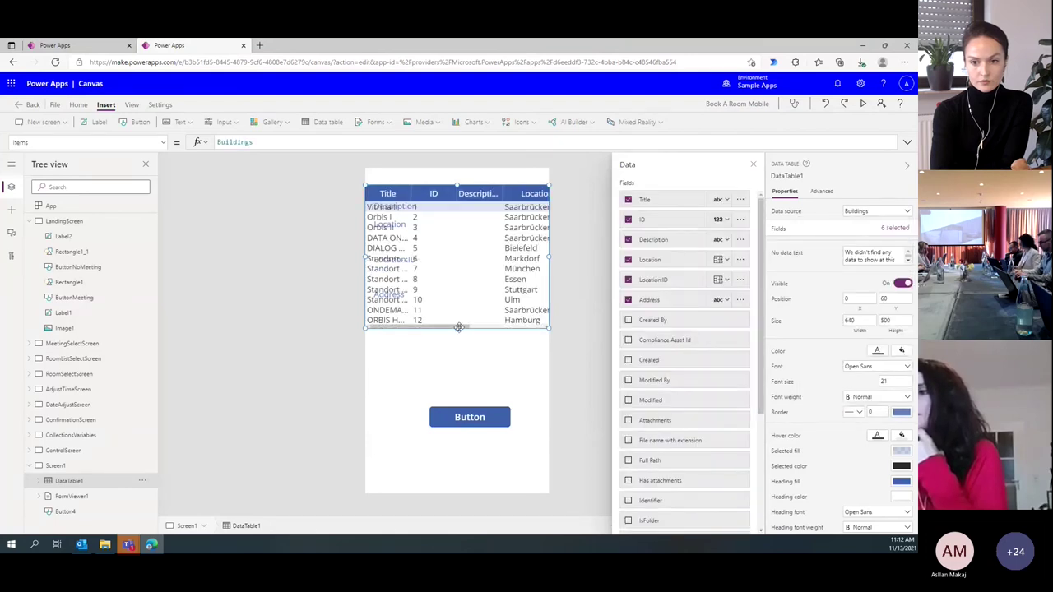
{"action": "left_click_drag", "start_coordinate": [459, 328], "coordinate": [456, 374]}
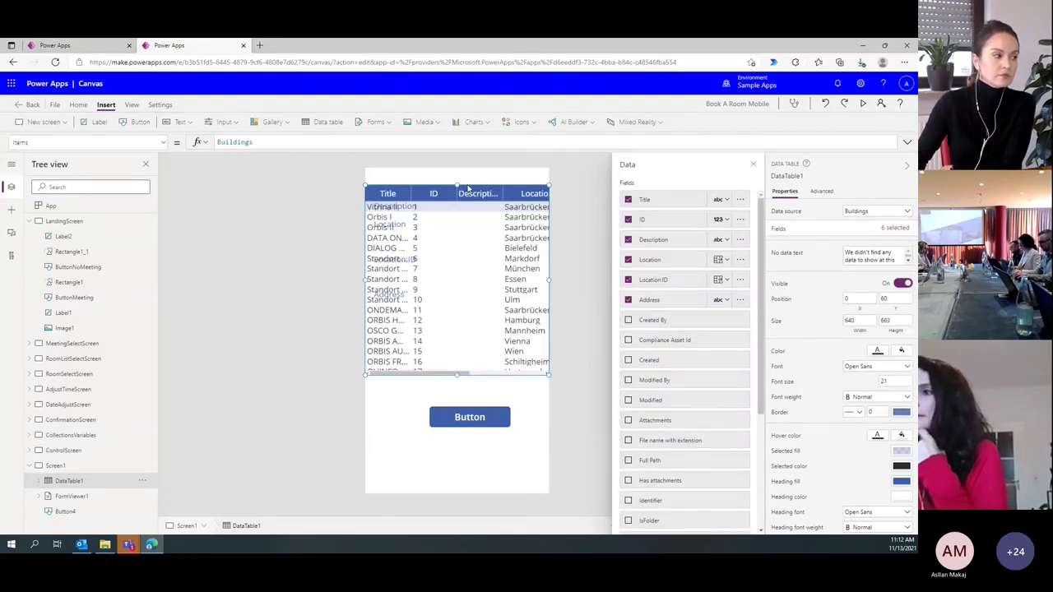
{"action": "left_click_drag", "start_coordinate": [467, 189], "coordinate": [457, 306]}
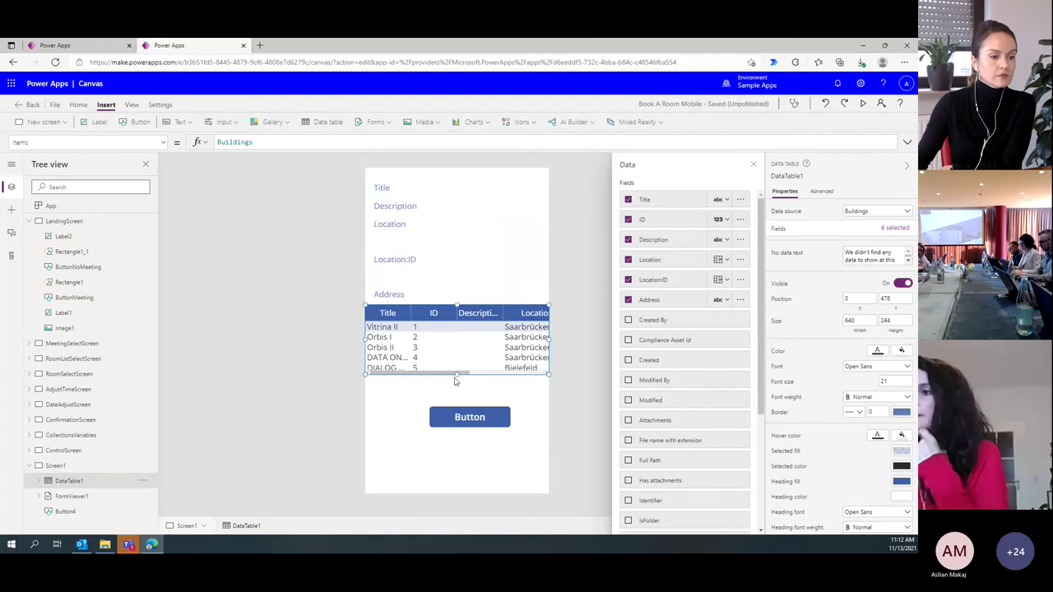
{"action": "left_click_drag", "start_coordinate": [456, 376], "coordinate": [457, 400]}
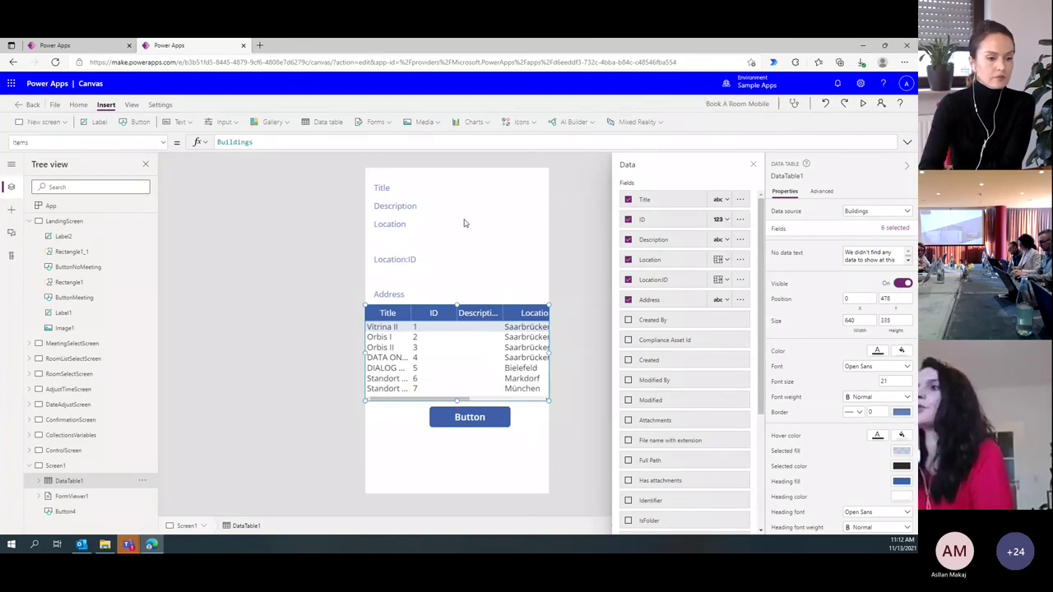
Insert an Add icon on Screen1 and move it to the right end of the form's Title row
{"action": "left_click", "coordinate": [485, 124]}
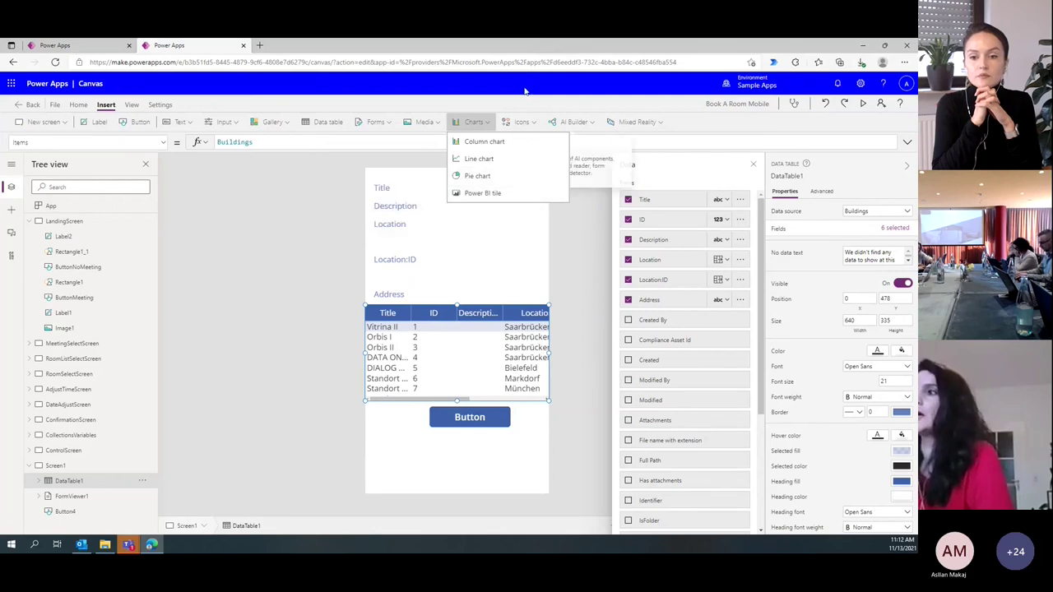
{"action": "left_click", "coordinate": [530, 122]}
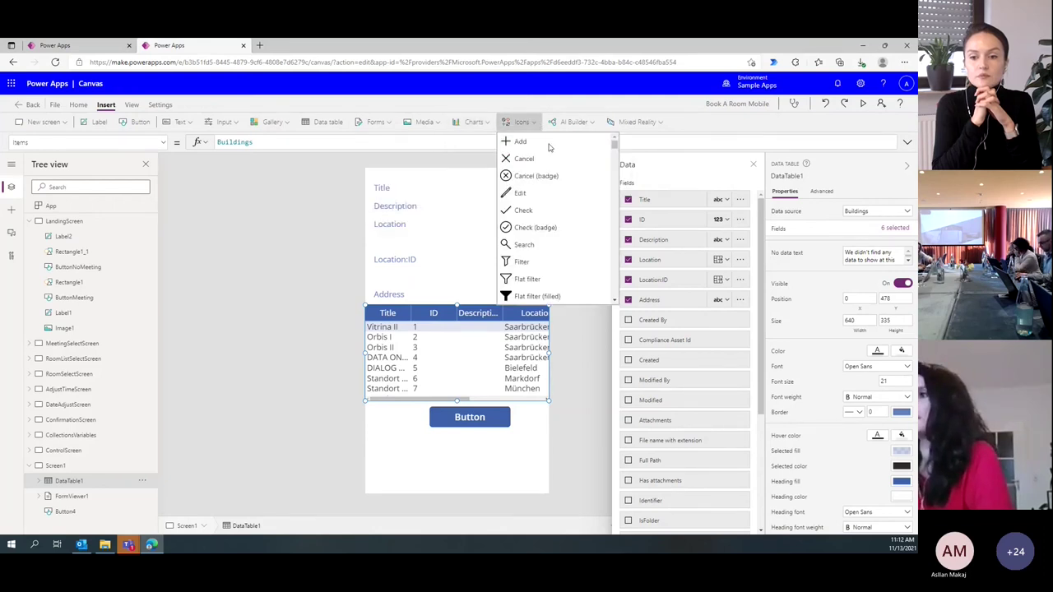
{"action": "left_click", "coordinate": [520, 141]}
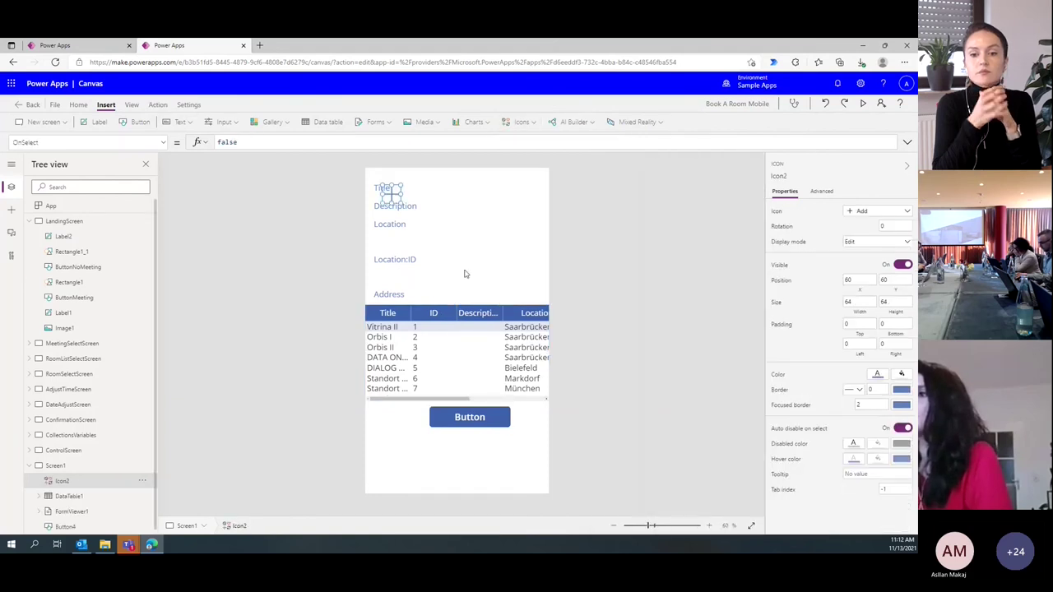
{"action": "left_click_drag", "start_coordinate": [407, 194], "coordinate": [531, 192]}
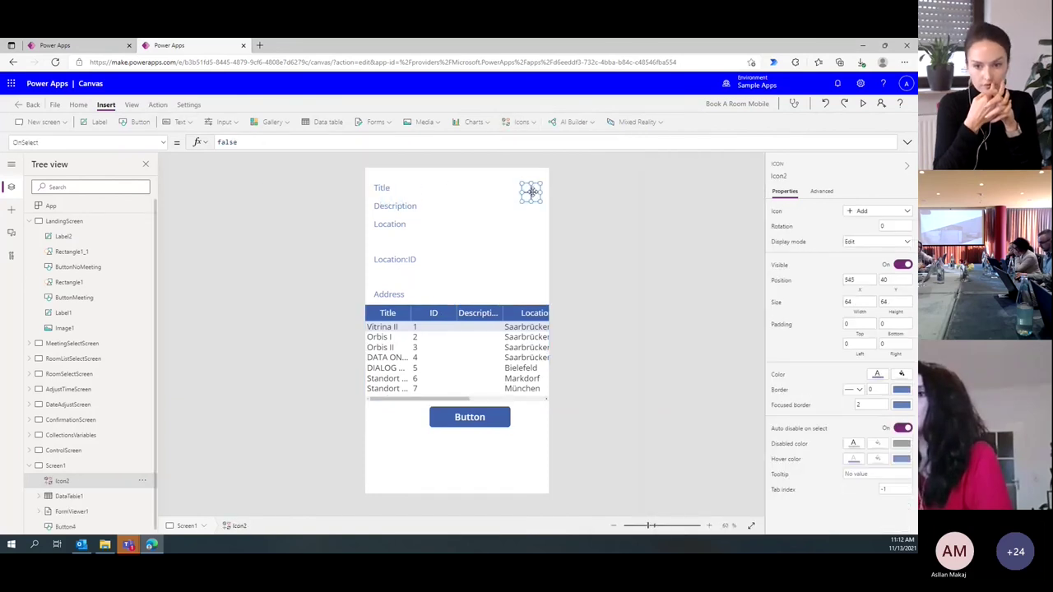
Browse the other available icons and adjust the Add icon's position to about X 548, Y 40
{"action": "left_click", "coordinate": [532, 125]}
{"action": "scroll", "coordinate": [542, 214], "scroll_direction": "down", "scroll_amount": 10}
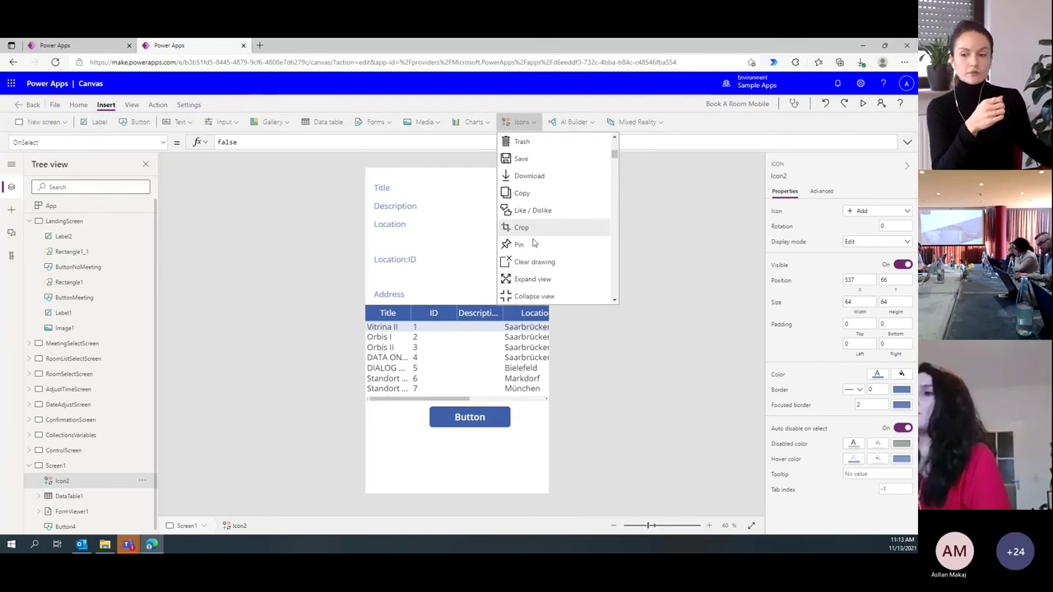
{"action": "scroll", "coordinate": [535, 238], "scroll_direction": "up", "scroll_amount": 10}
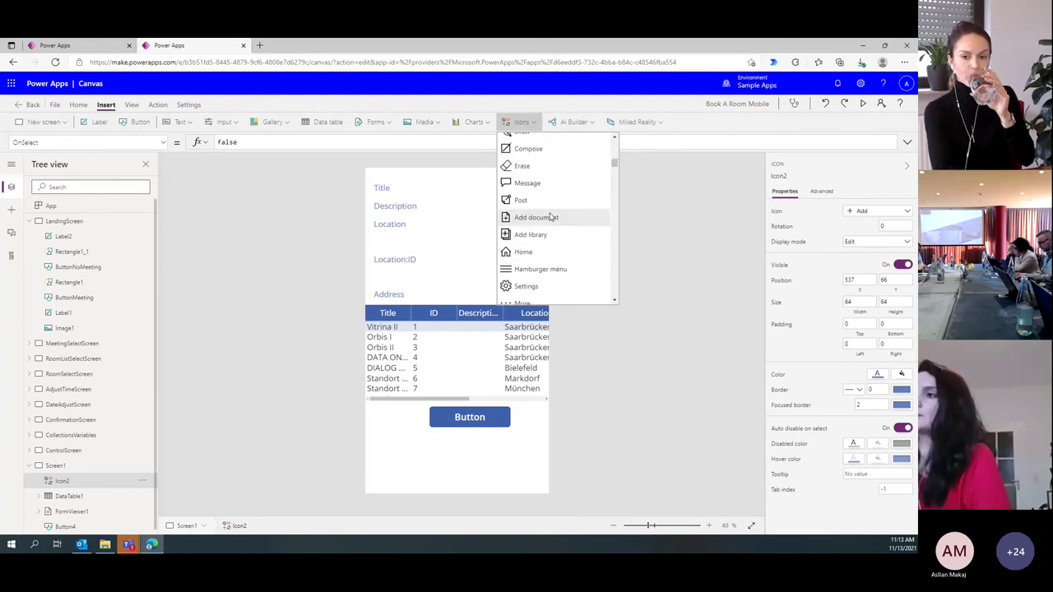
{"action": "left_click", "coordinate": [526, 195]}
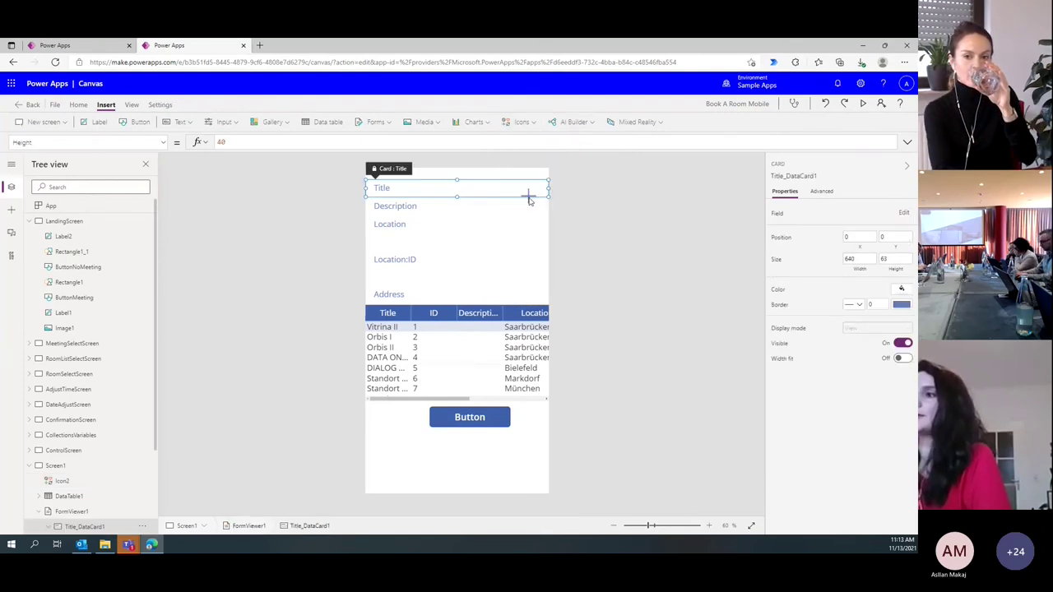
{"action": "left_click", "coordinate": [527, 194]}
{"action": "left_click_drag", "start_coordinate": [540, 189], "coordinate": [533, 188]}
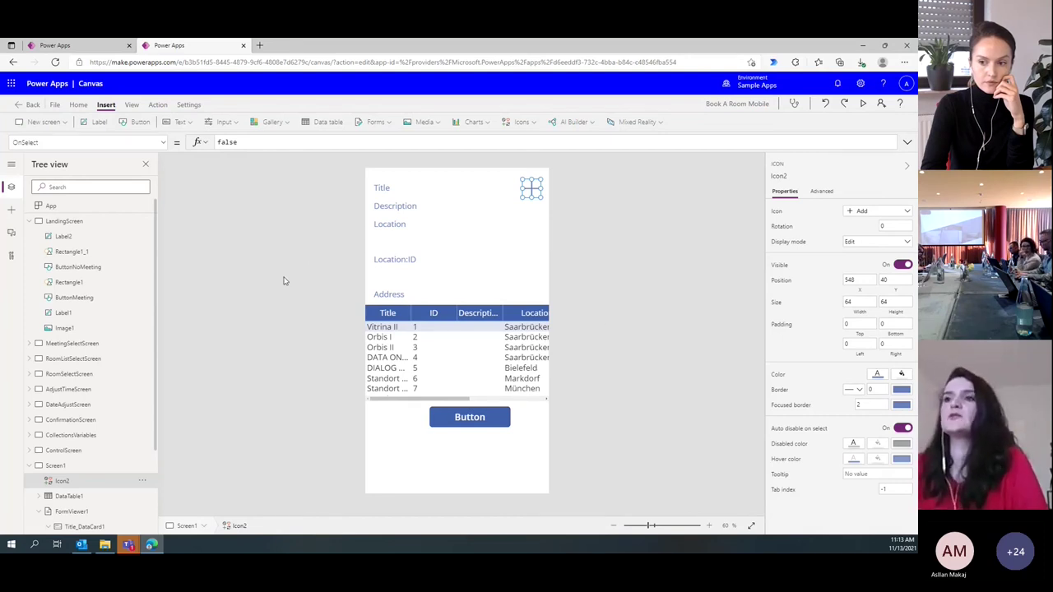
Save Book A Room Mobile and publish this version
{"action": "left_click", "coordinate": [55, 106]}
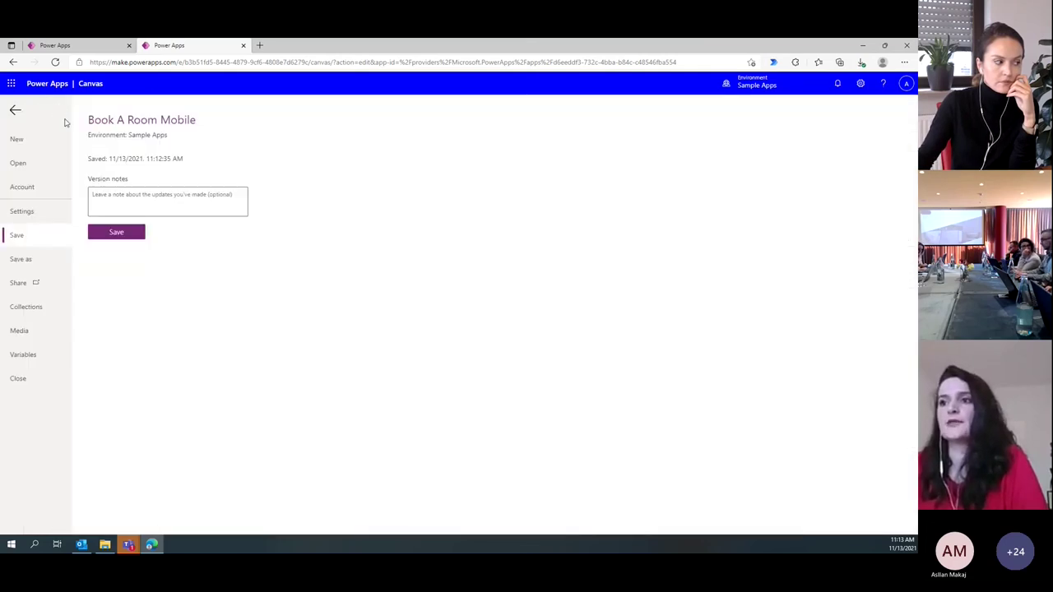
{"action": "left_click", "coordinate": [130, 233]}
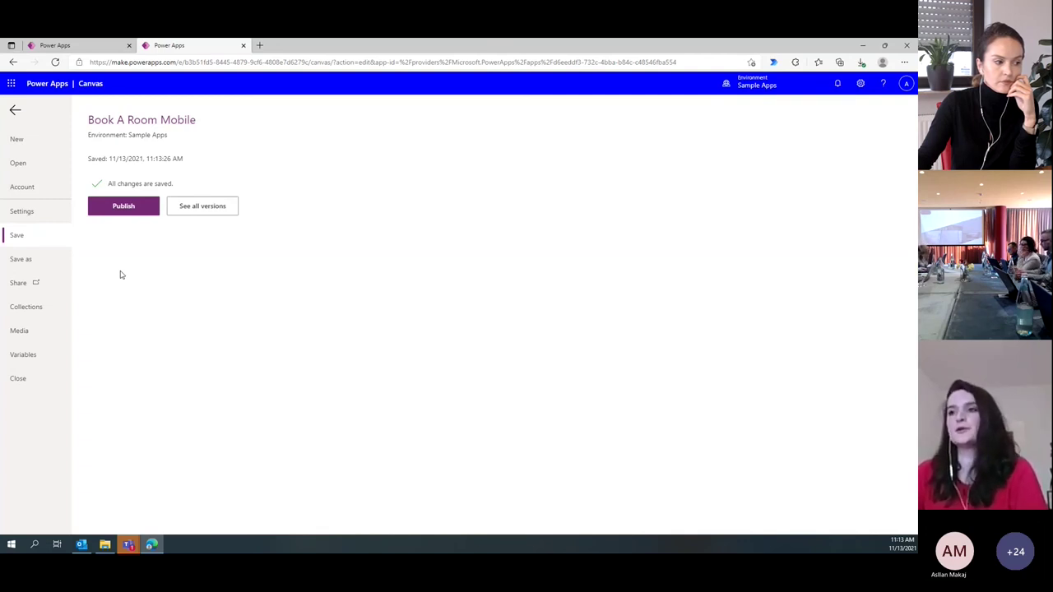
{"action": "left_click", "coordinate": [123, 206]}
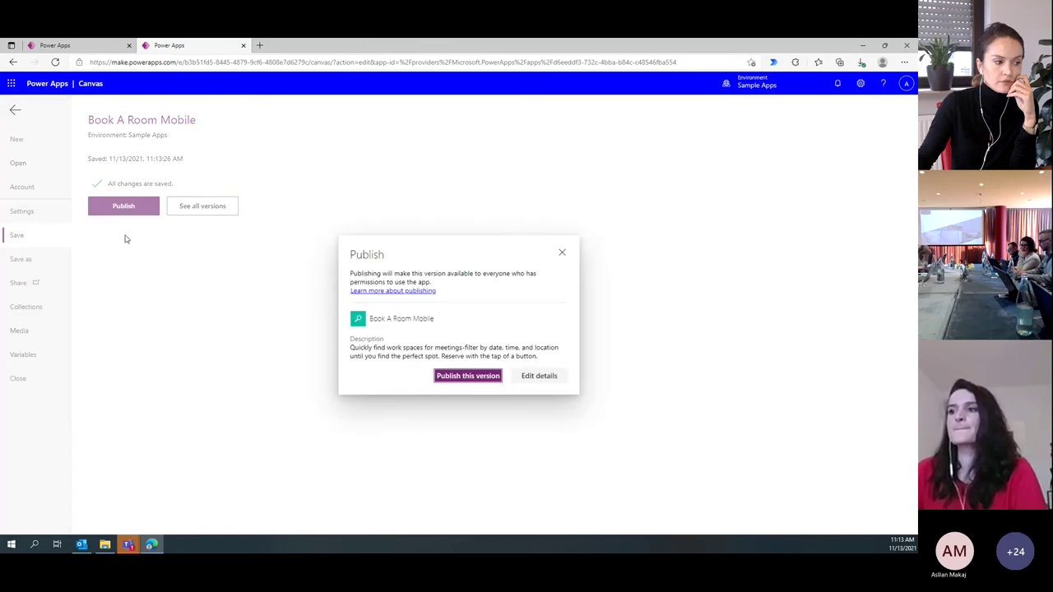
{"action": "left_click", "coordinate": [458, 375]}
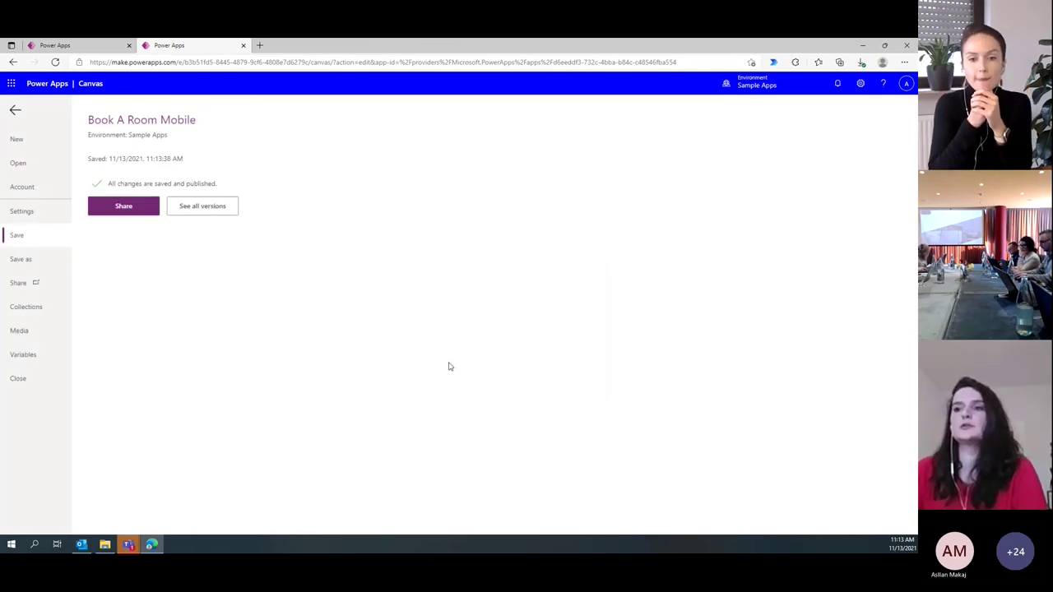
Open the sharing settings for Book A Room Mobile and review the guest user's role and data permissions
{"action": "left_click", "coordinate": [142, 210]}
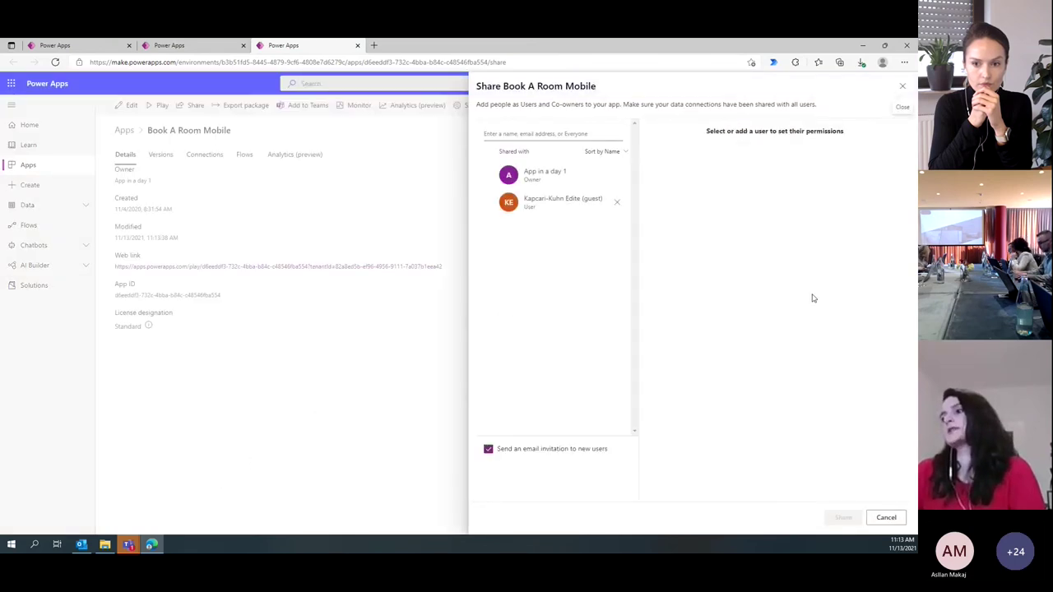
{"action": "left_click", "coordinate": [531, 134]}
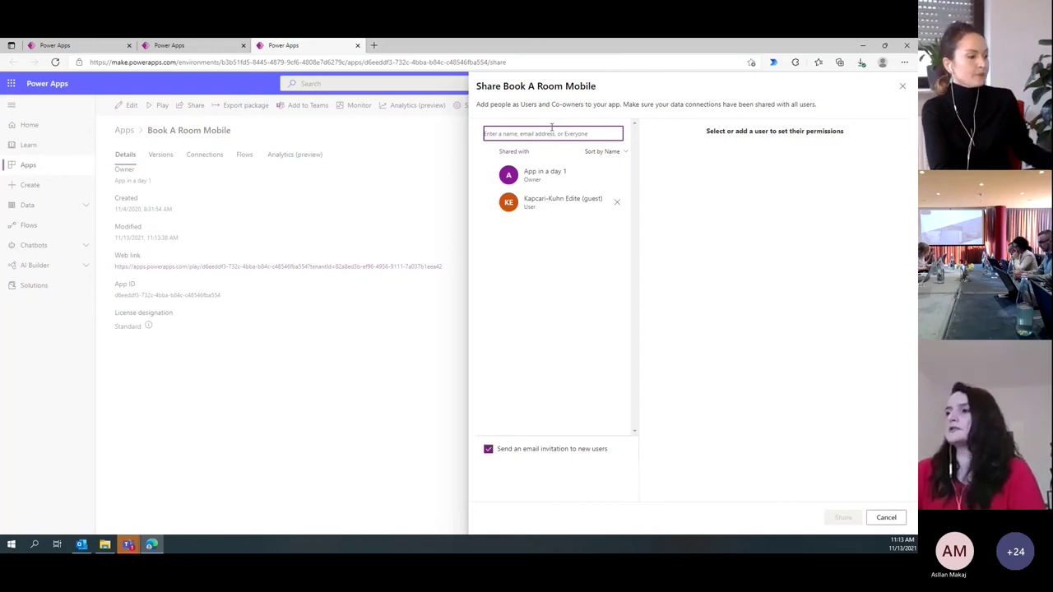
{"action": "left_click", "coordinate": [556, 211]}
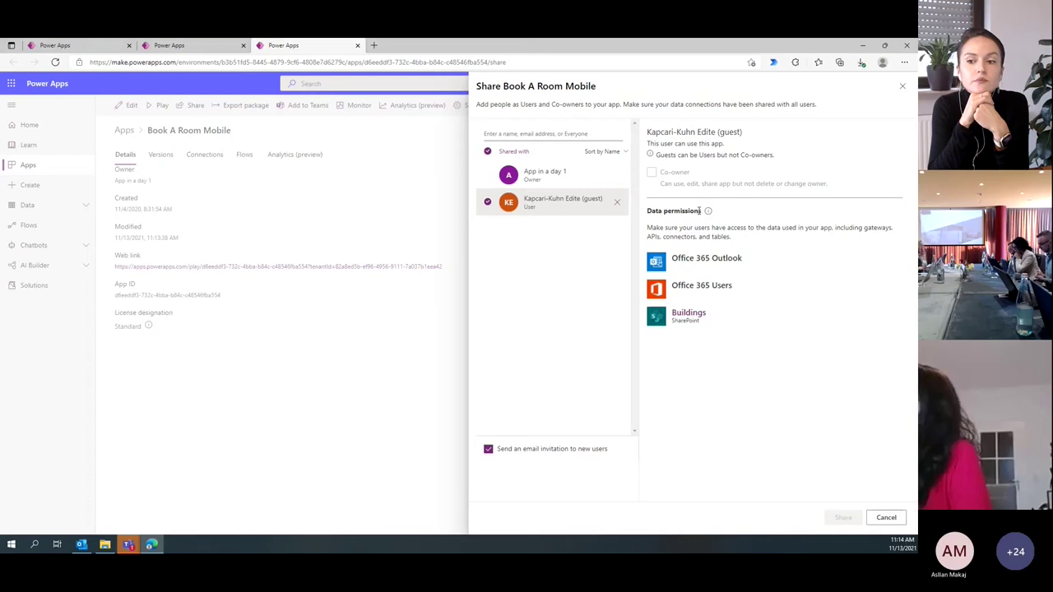
Examine the guest user's data permissions, focusing on the Buildings SharePoint data source
{"action": "left_click_drag", "start_coordinate": [700, 211], "coordinate": [648, 218]}
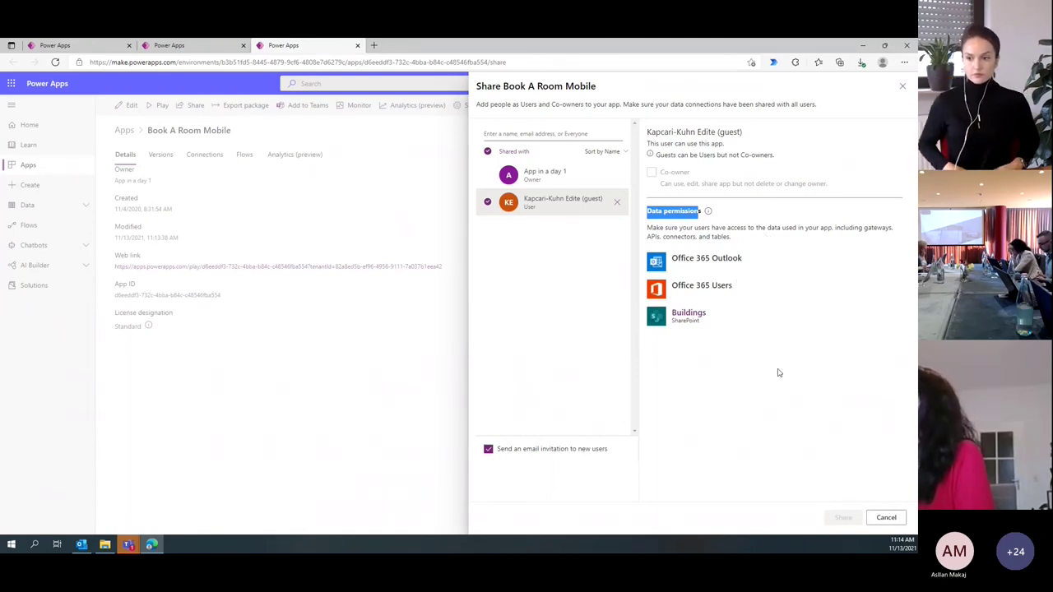
{"action": "left_click_drag", "start_coordinate": [721, 326], "coordinate": [671, 327]}
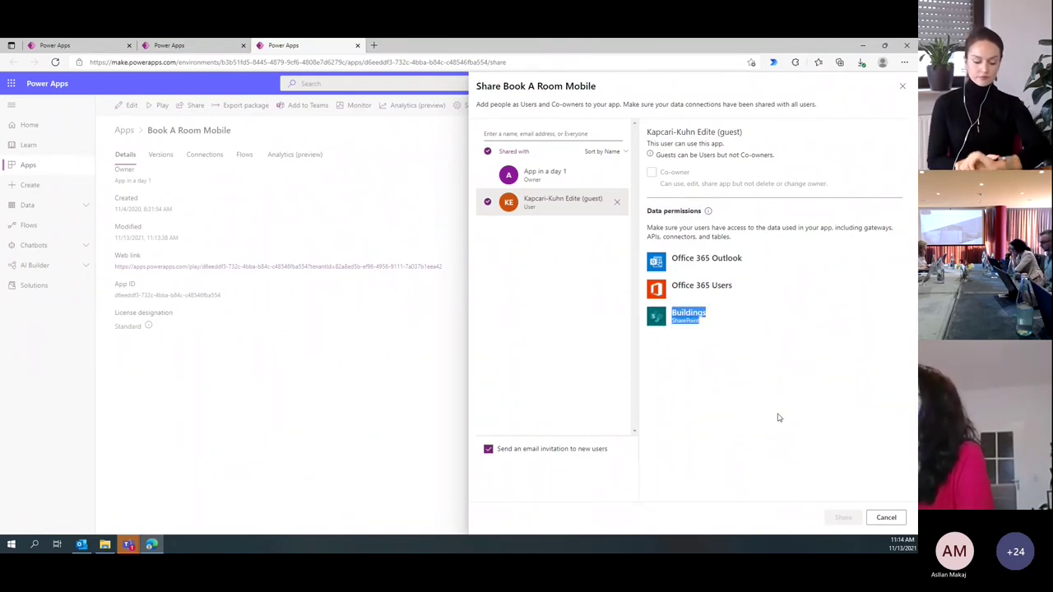
{"action": "left_click", "coordinate": [777, 420]}
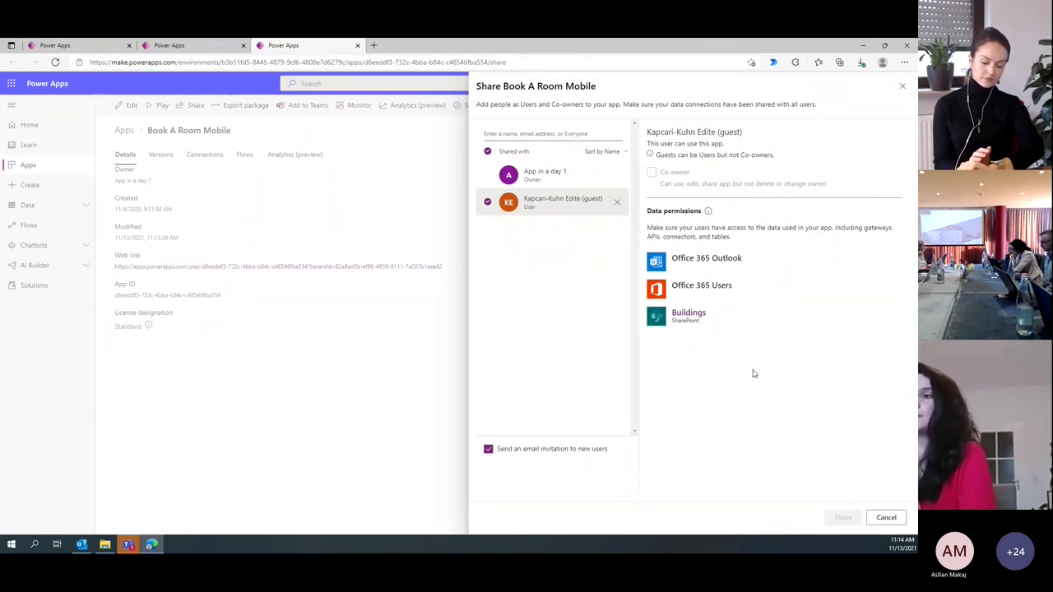
Close the sharing settings without changes and return to Screen1 in the Book A Room Mobile canvas editor
{"action": "left_click", "coordinate": [903, 87]}
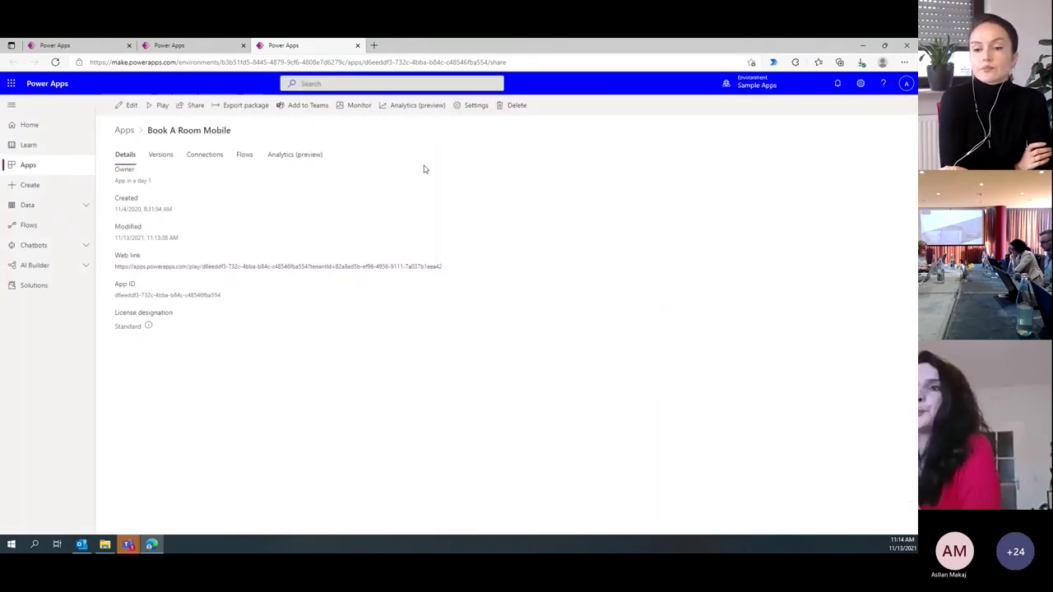
{"action": "left_click", "coordinate": [220, 45]}
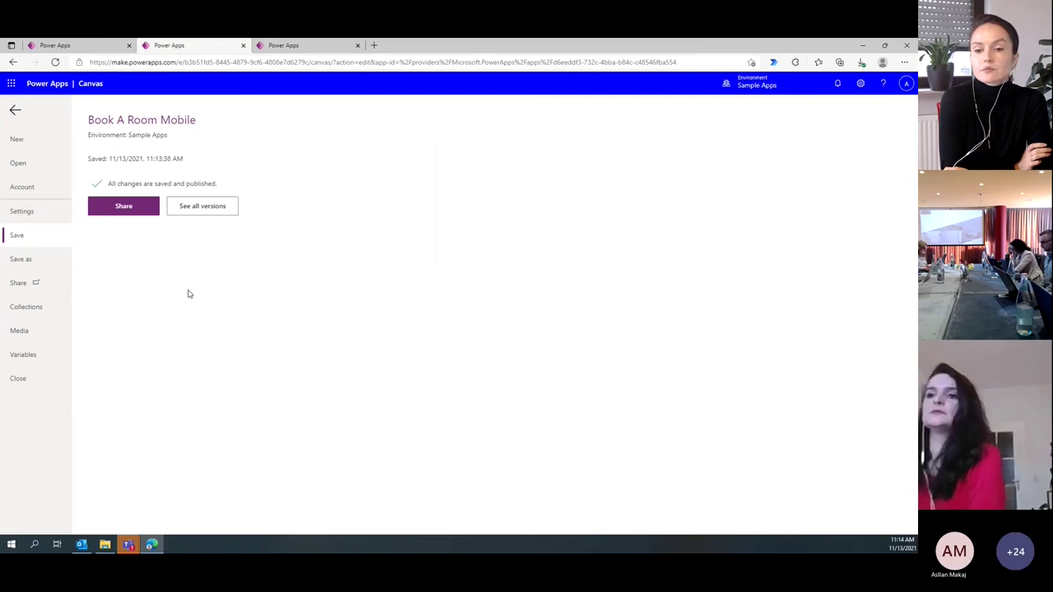
{"action": "left_click", "coordinate": [16, 113]}
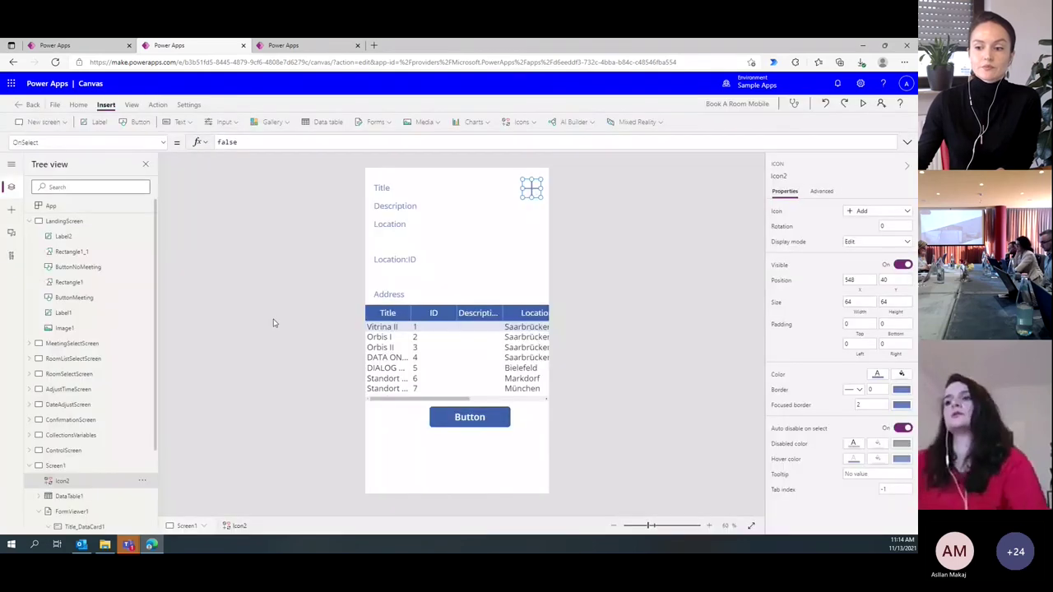